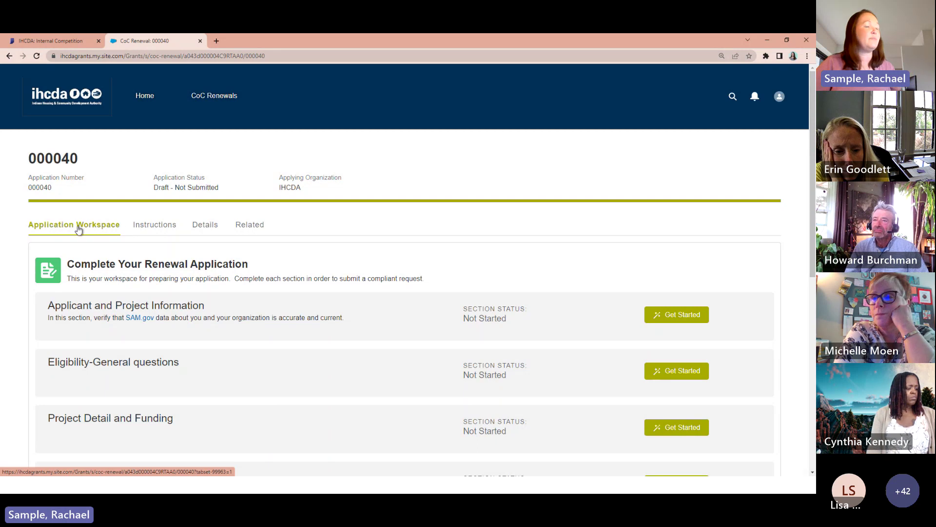
click(147, 227)
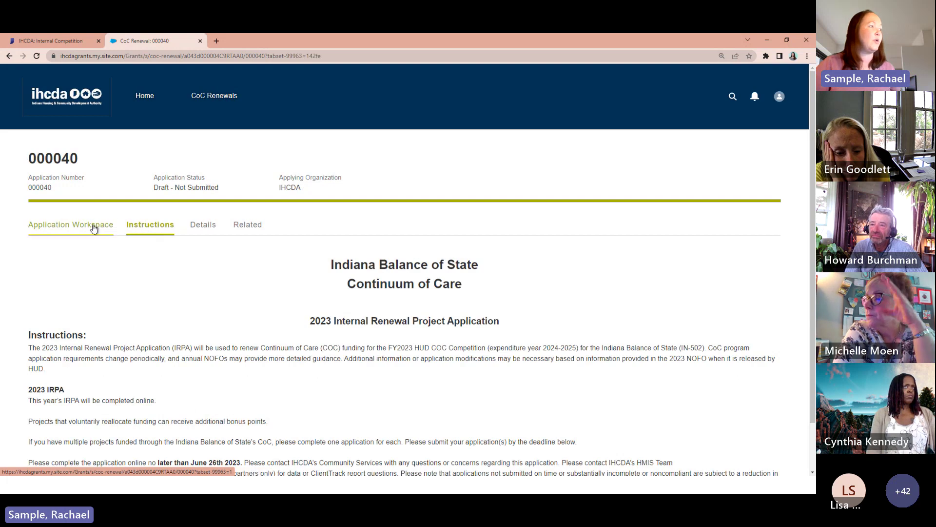
scroll(224, 343, down, 1)
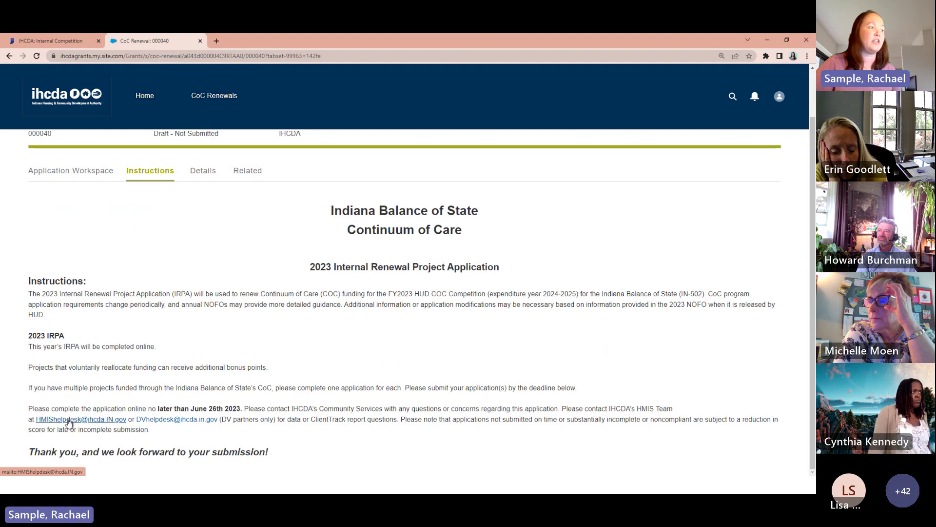
click(99, 175)
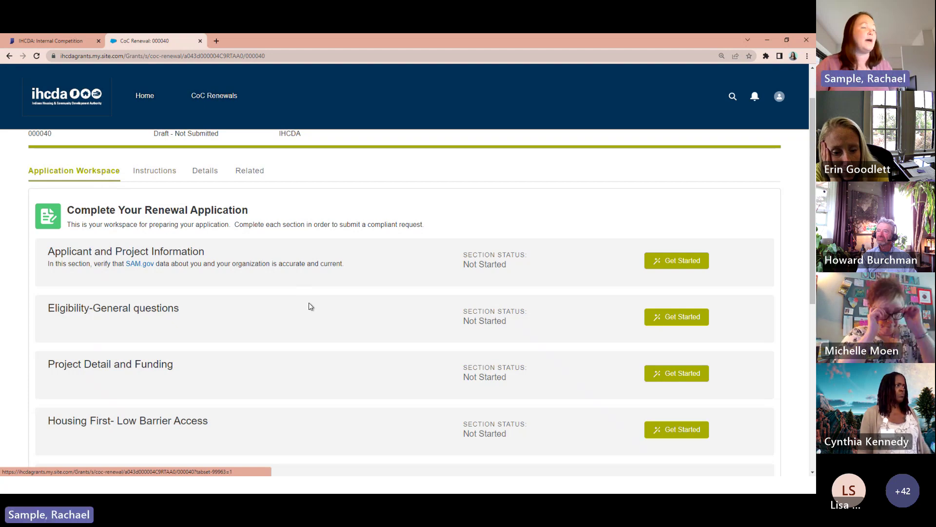
scroll(306, 299, down, 1)
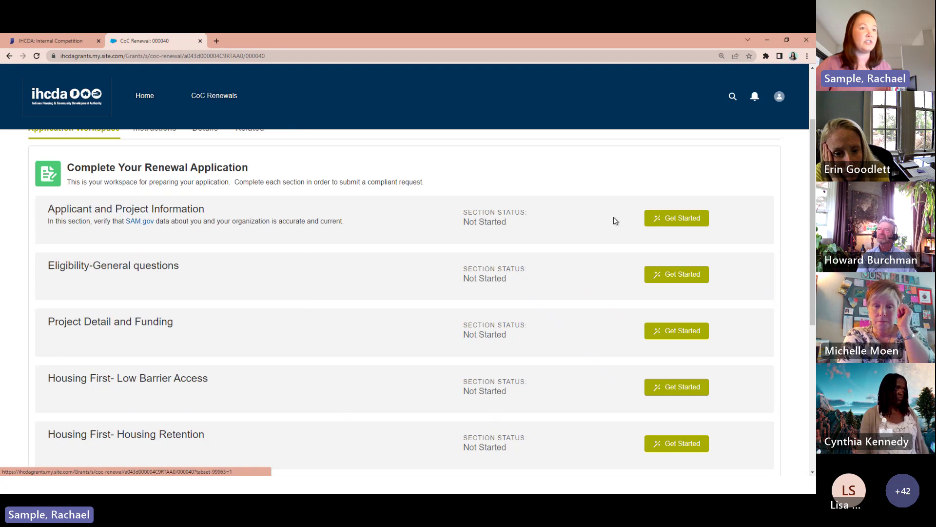
Open Applicant and Project Information and leave the organization phone and UEI values unchanged
click(669, 220)
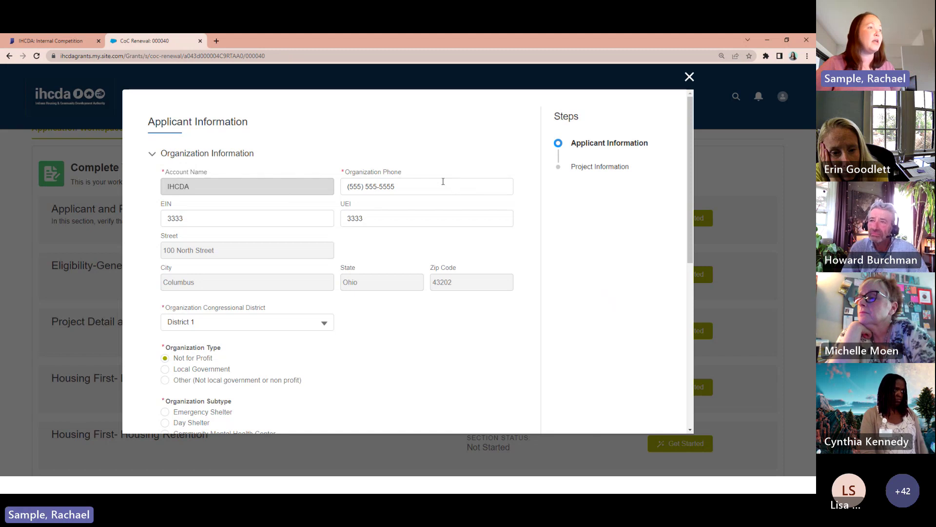
scroll(442, 181, down, 1)
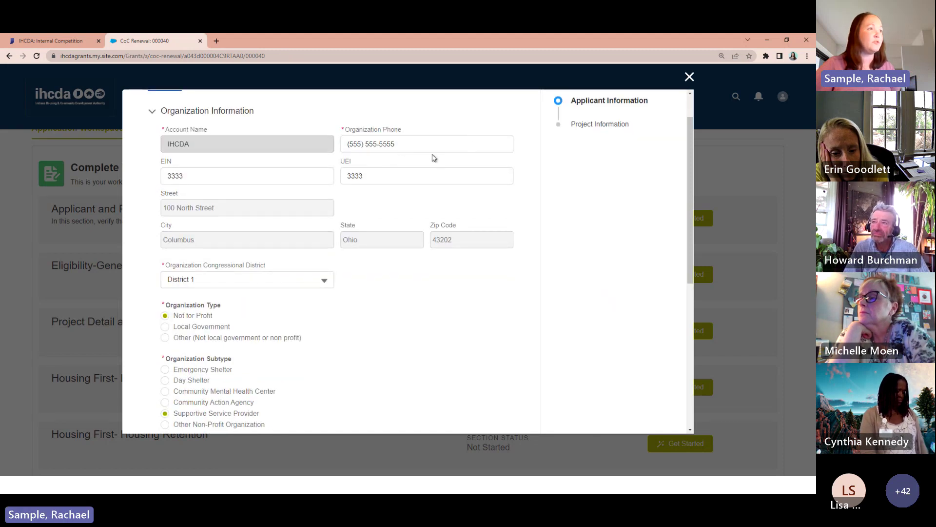
click(419, 146)
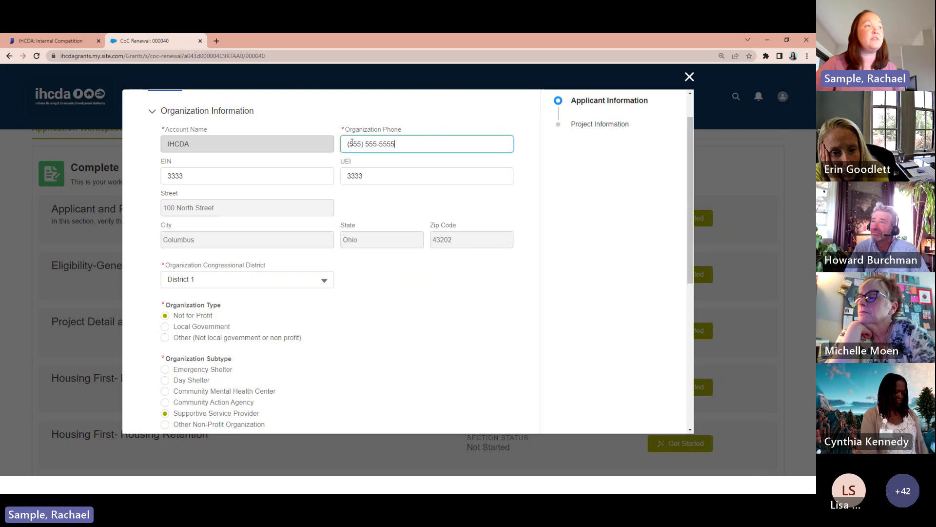
drag(352, 143, 414, 142)
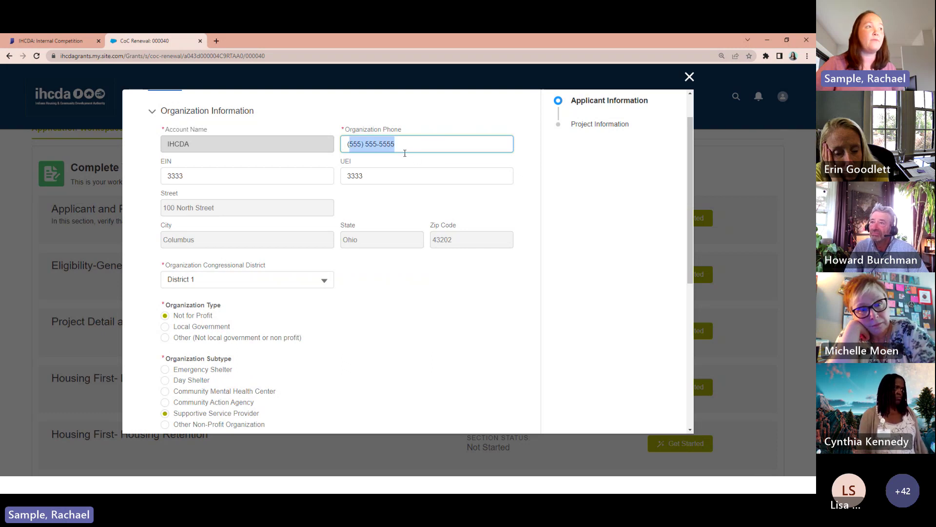
click(369, 214)
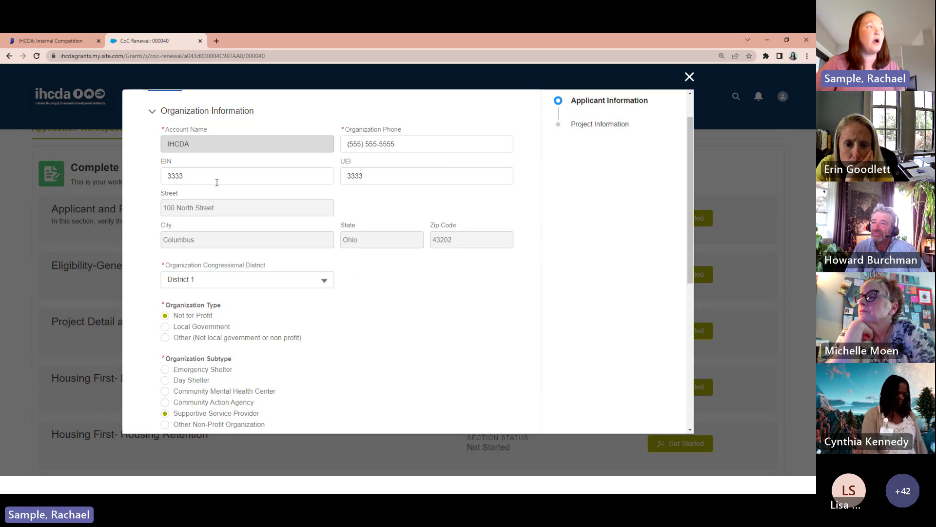
double_click(363, 176)
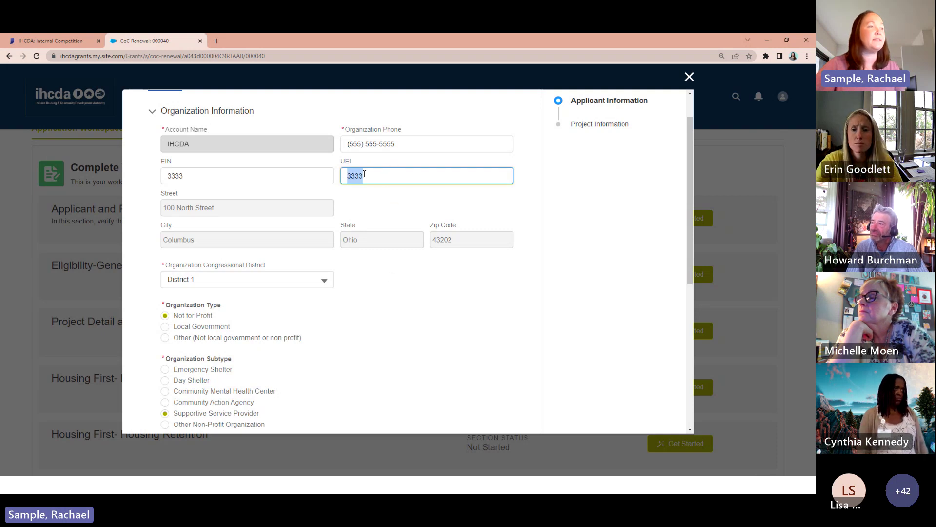
click(432, 316)
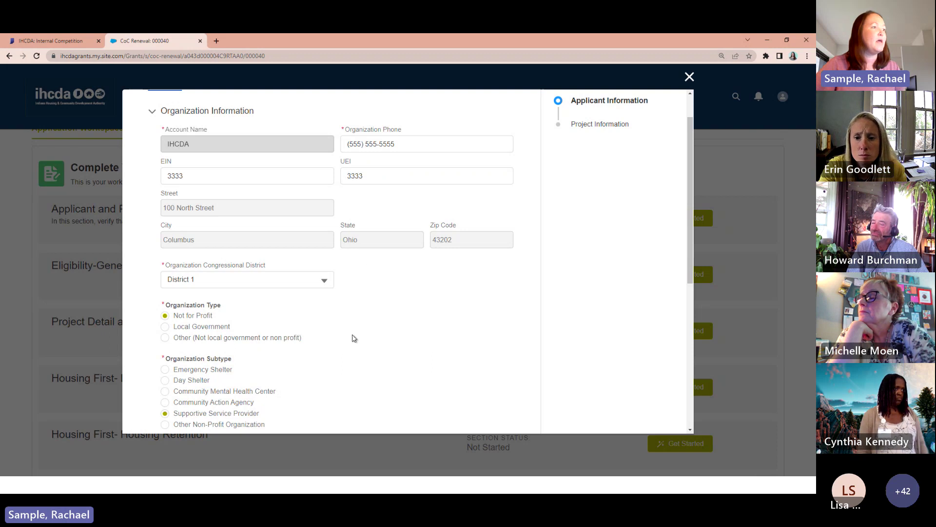
Set the organization's Congressional District to District 1 and scroll through the form
click(324, 286)
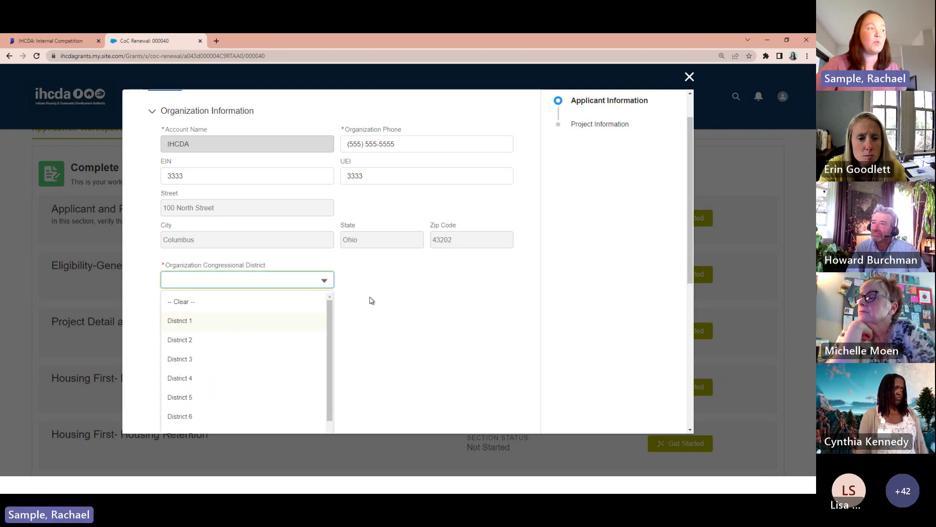
click(385, 318)
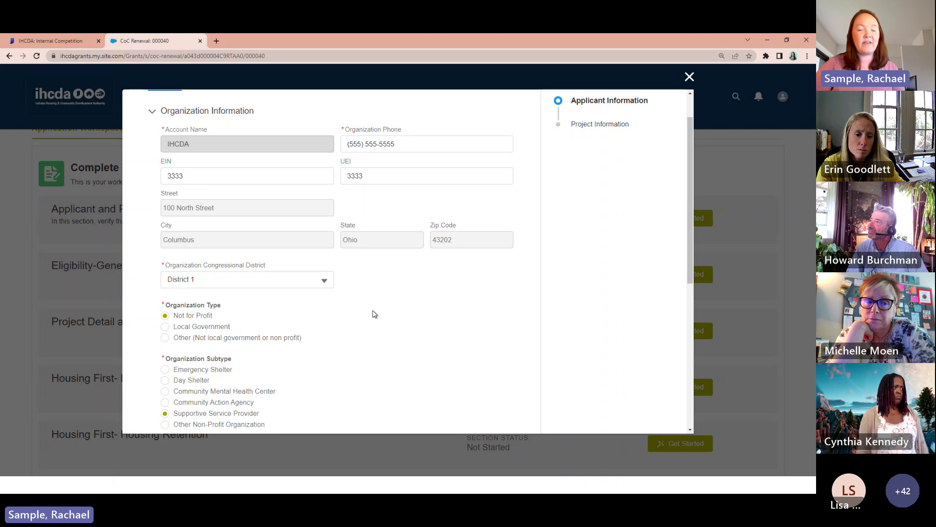
scroll(379, 315, down, 1)
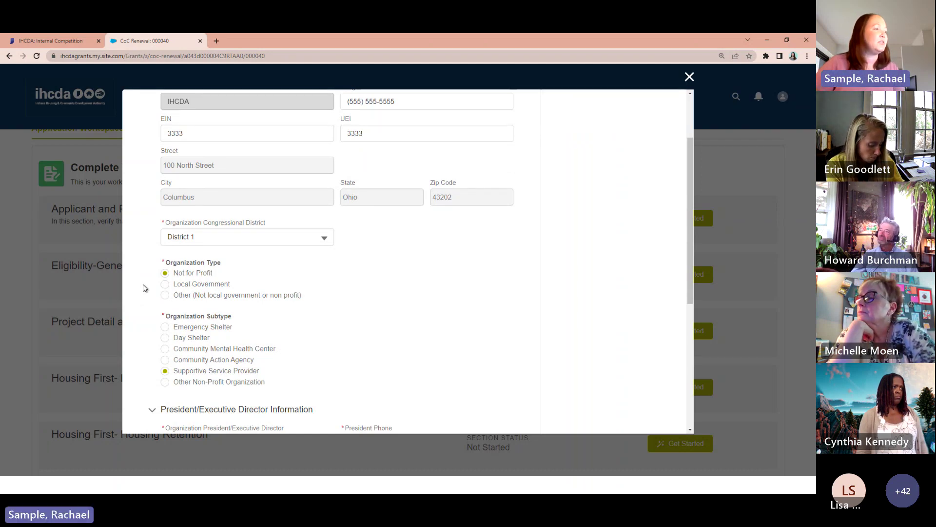
scroll(349, 334, down, 2)
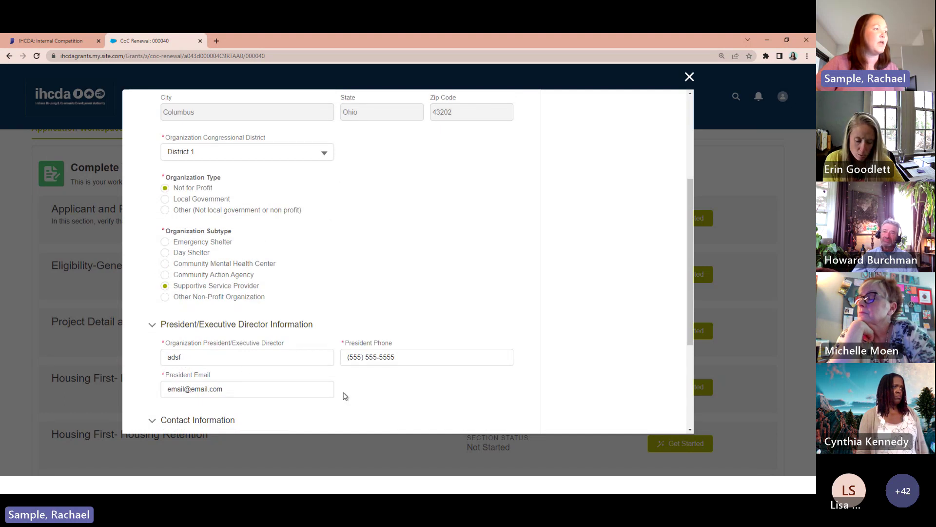
Replace the placeholder Executive Director name with the director's name, keeping the president phone number
drag(245, 359, 138, 365)
text(Rachael Sample)
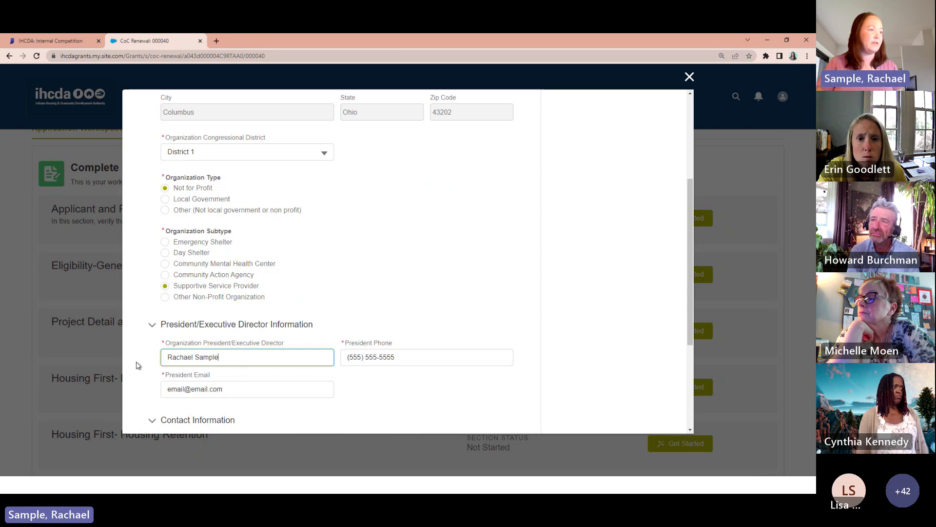
key(Tab)
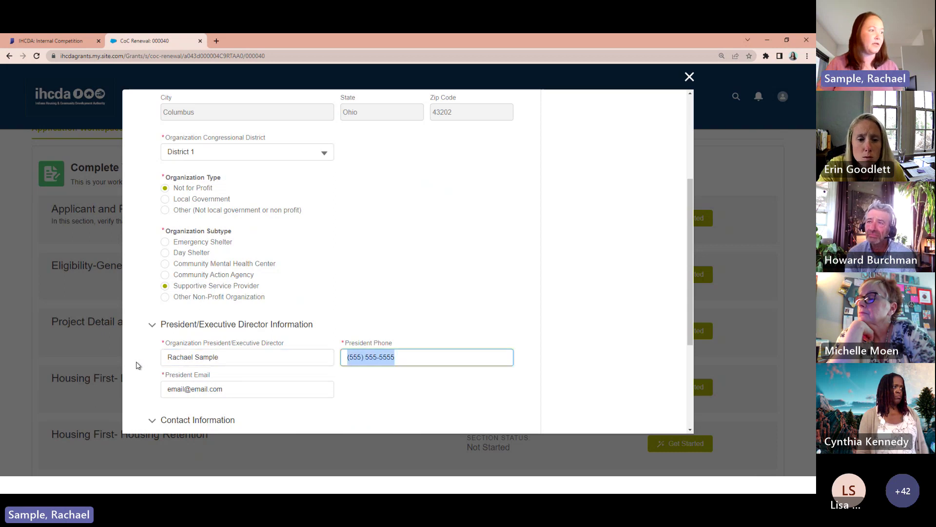
click(373, 409)
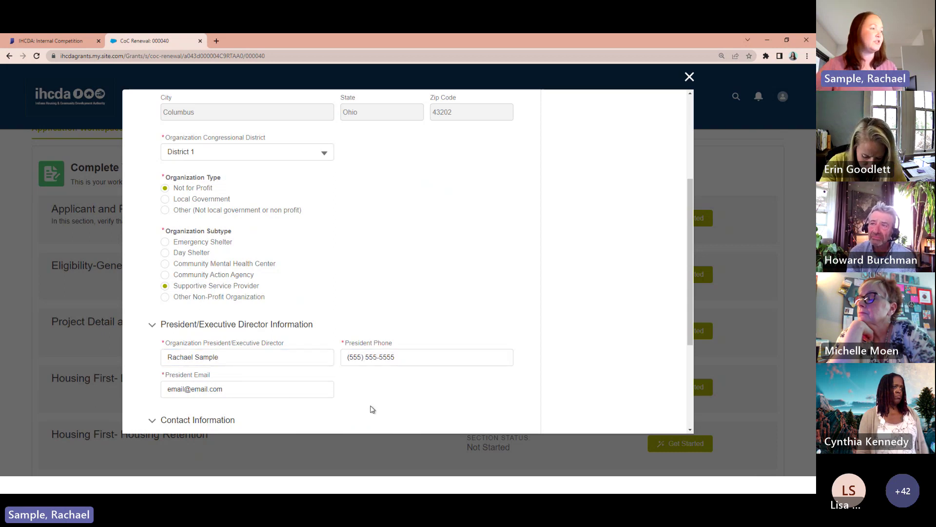
Review the contact email and the rest of the Contact Information fields
scroll(374, 407, down, 1)
scroll(405, 397, down, 1)
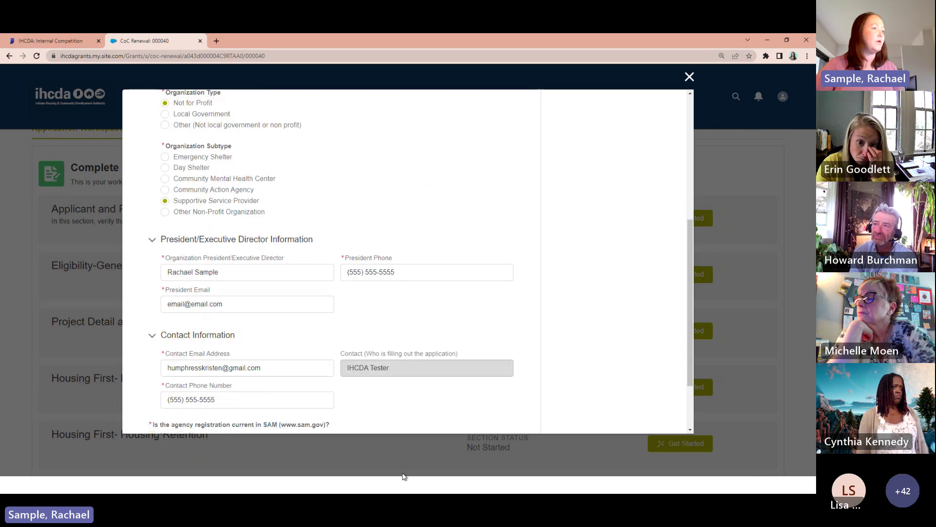
click(221, 368)
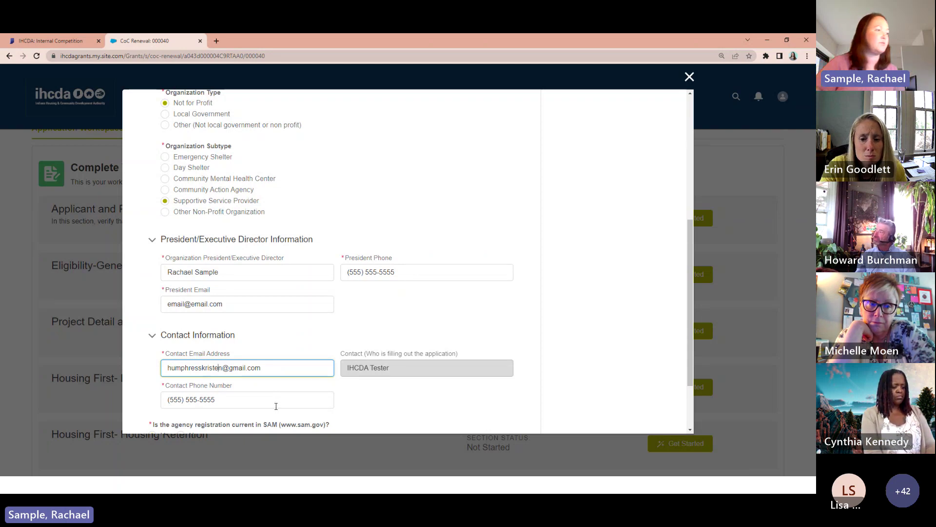
scroll(276, 406, down, 1)
scroll(397, 389, down, 1)
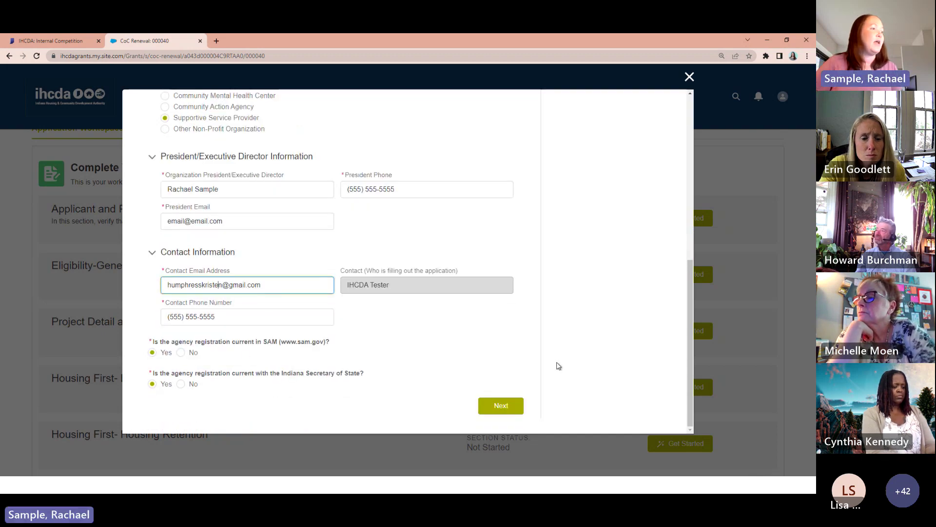
On Project Information, enter the description 'RRH project serving Hancock County', correcting 'COunty' to 'County'
click(508, 412)
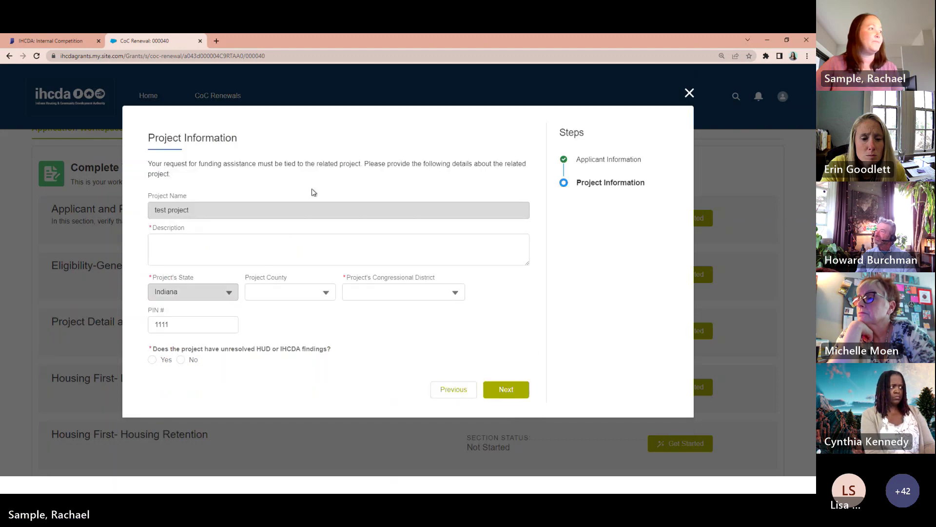
click(233, 238)
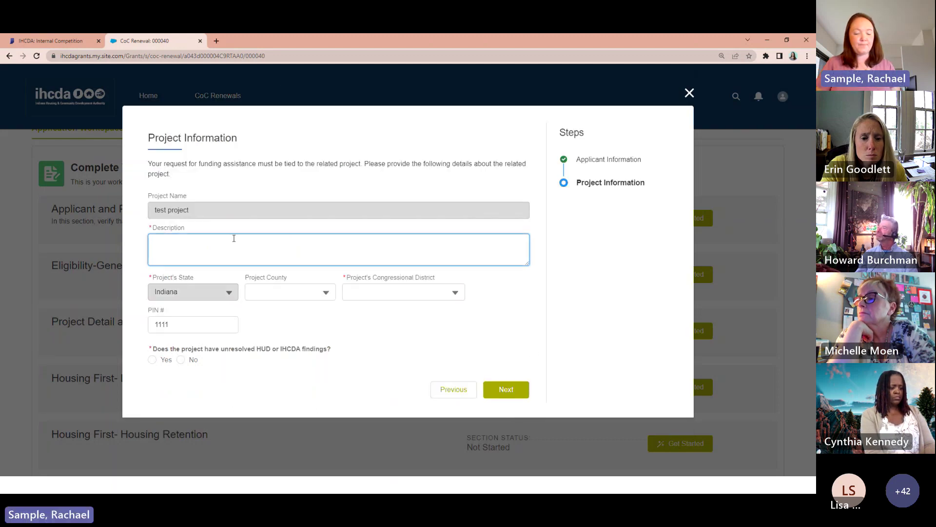
text(RRH project)
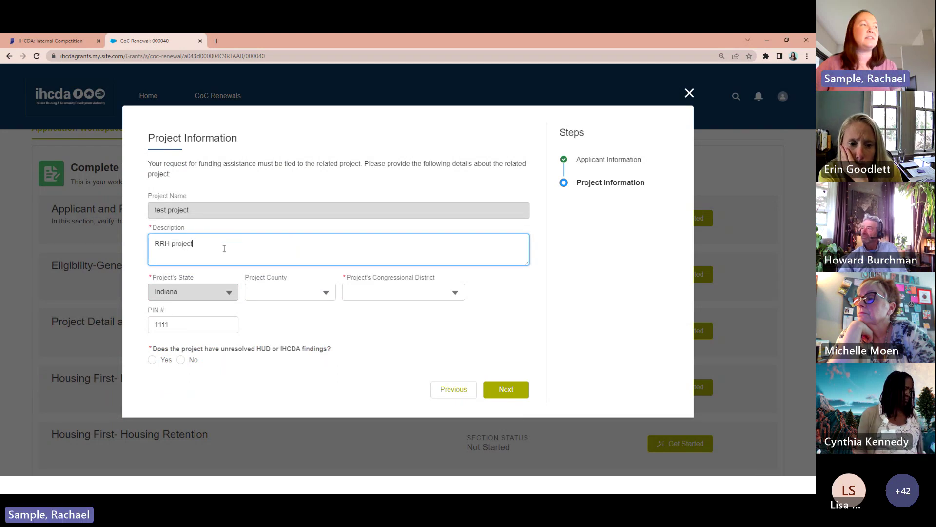
drag(224, 246, 153, 245)
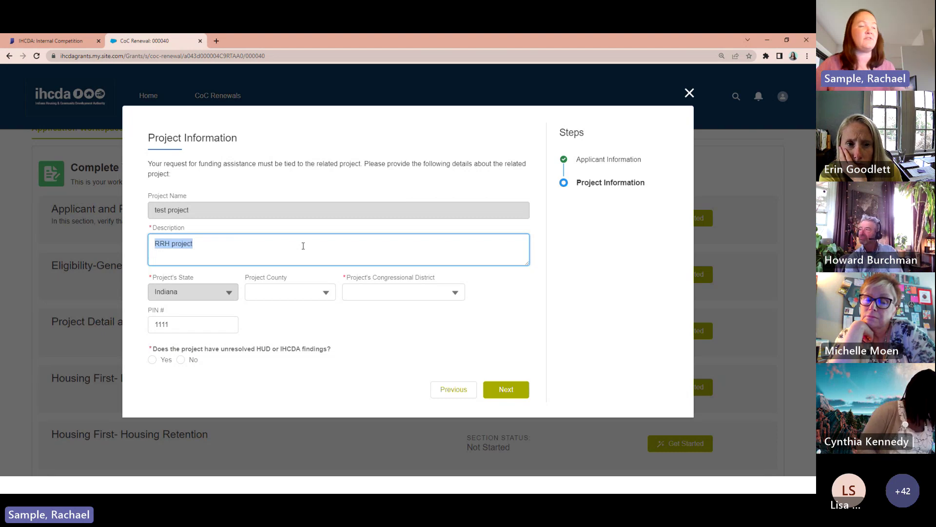
click(293, 246)
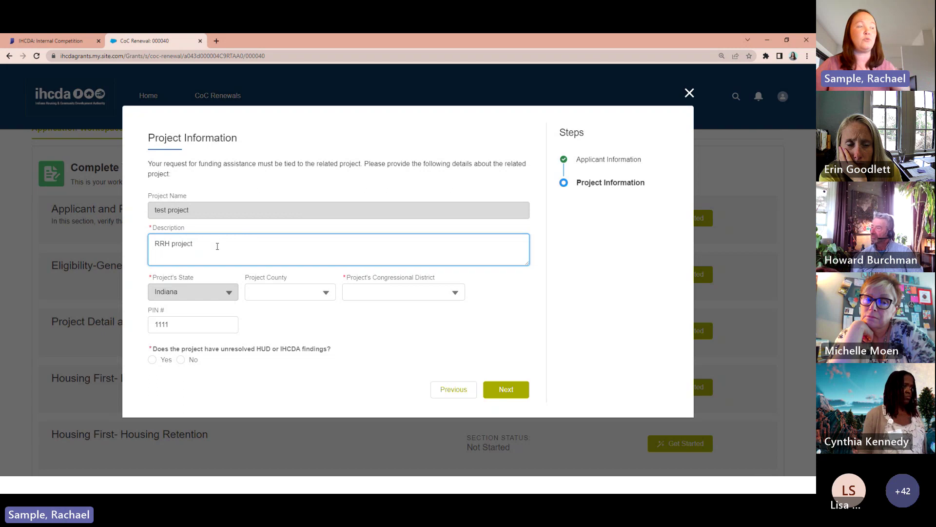
text(serving H)
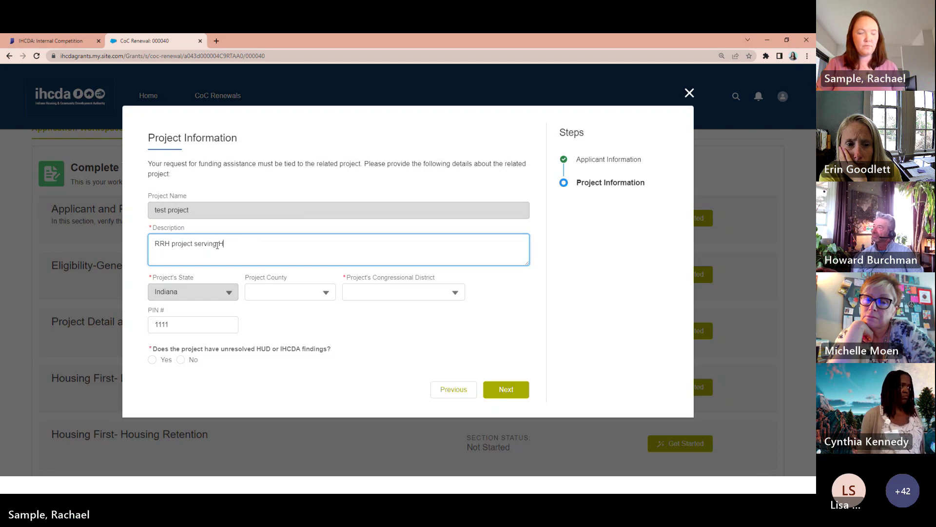
text(ancock COunty)
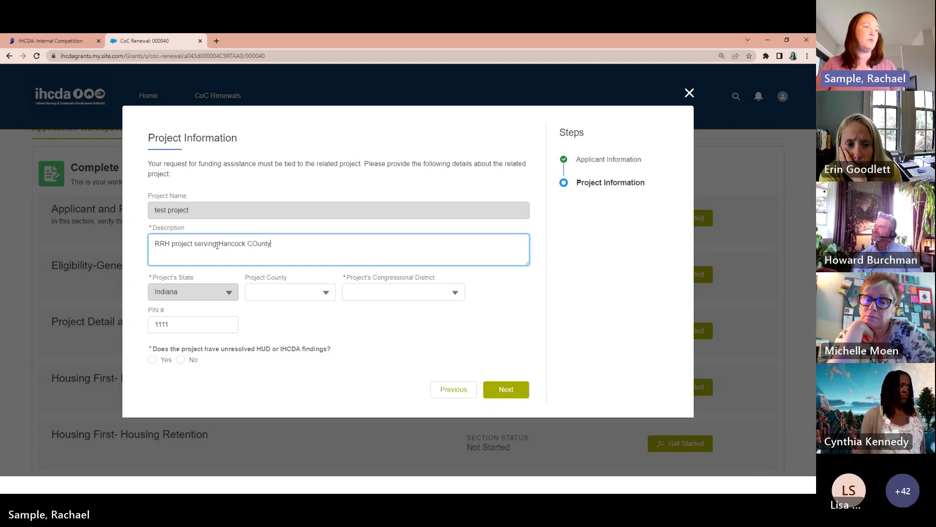
click(257, 243)
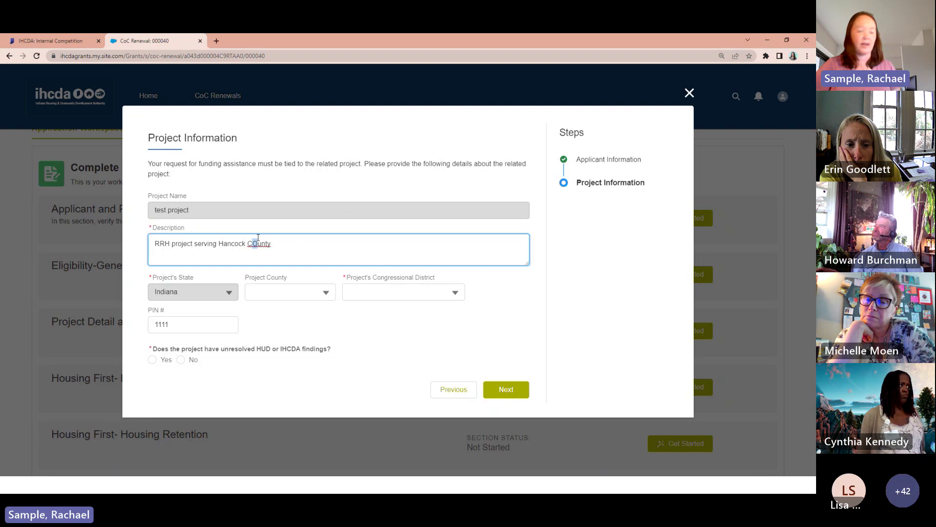
key(BackSpace)
text(o)
click(333, 324)
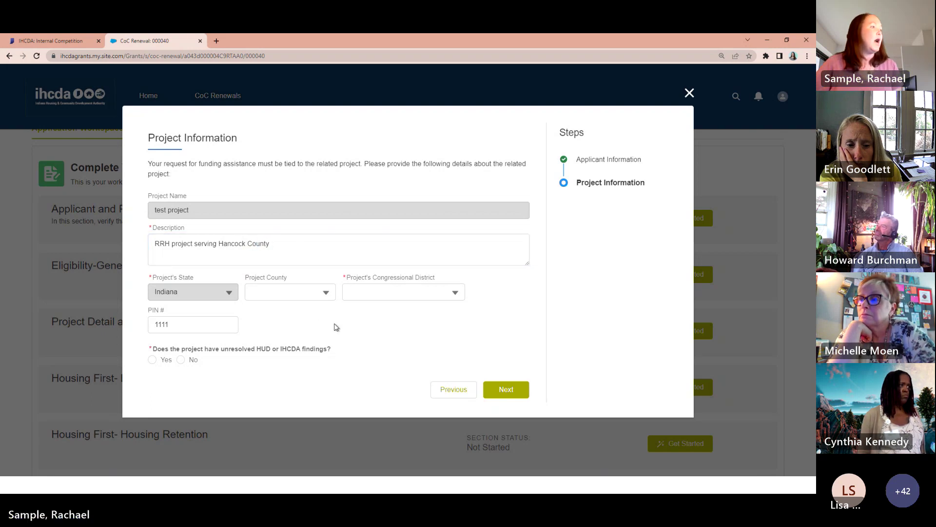
Set Project County to Hancock and Congressional District to IN-01
click(323, 293)
scroll(309, 332, down, 2)
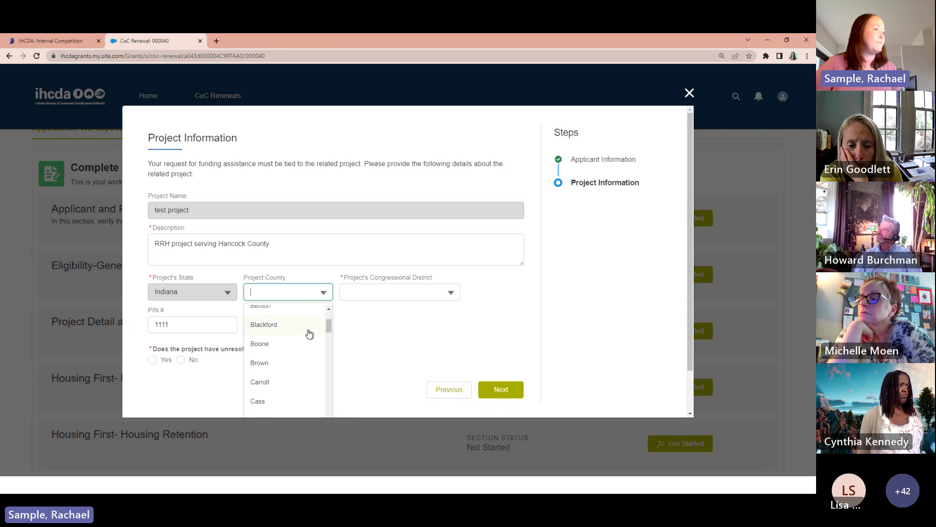
scroll(309, 333, down, 4)
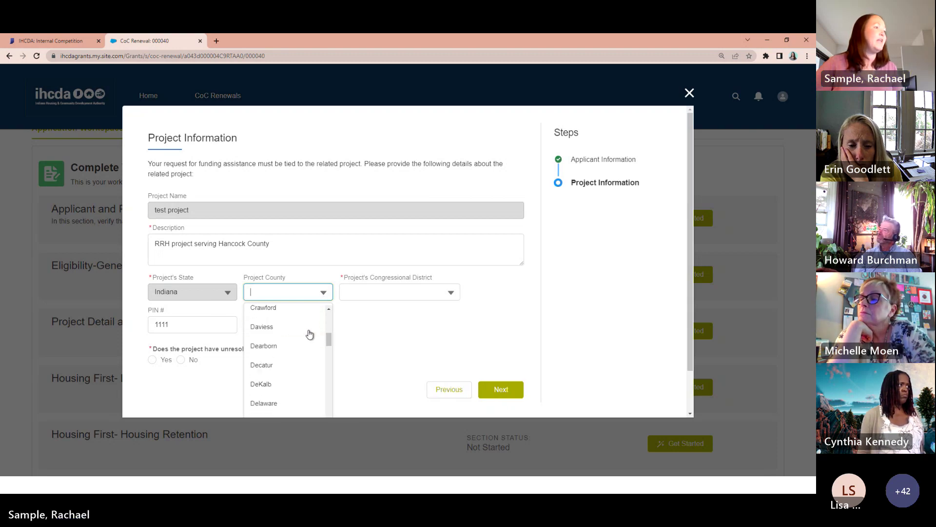
scroll(309, 334, down, 3)
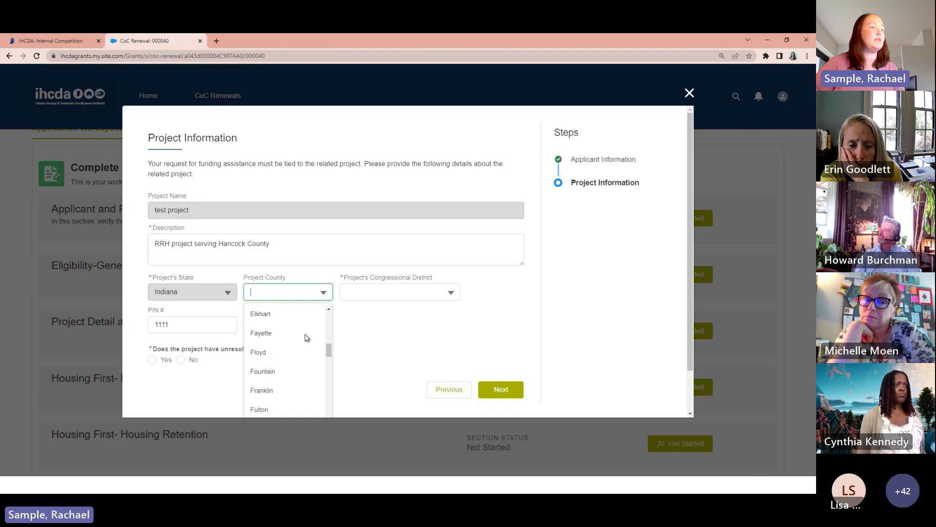
scroll(302, 361, down, 3)
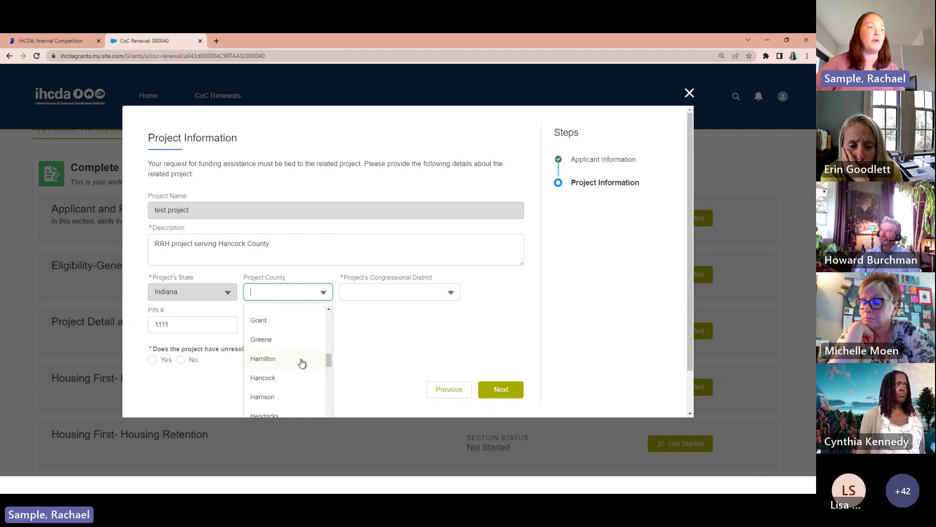
click(272, 380)
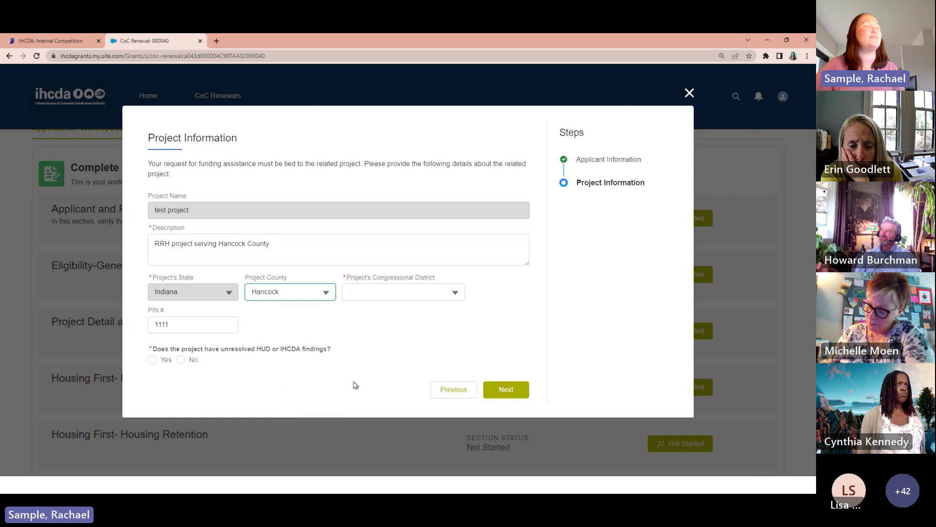
click(451, 292)
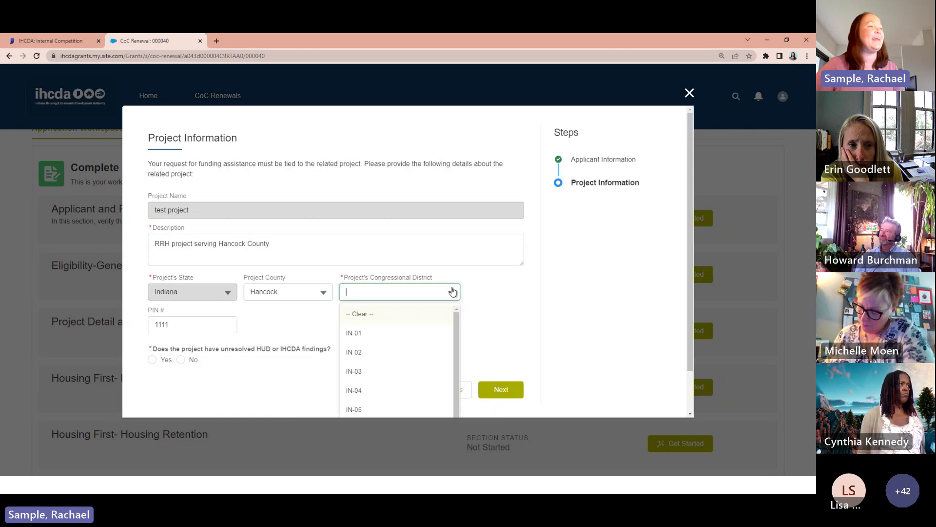
click(399, 336)
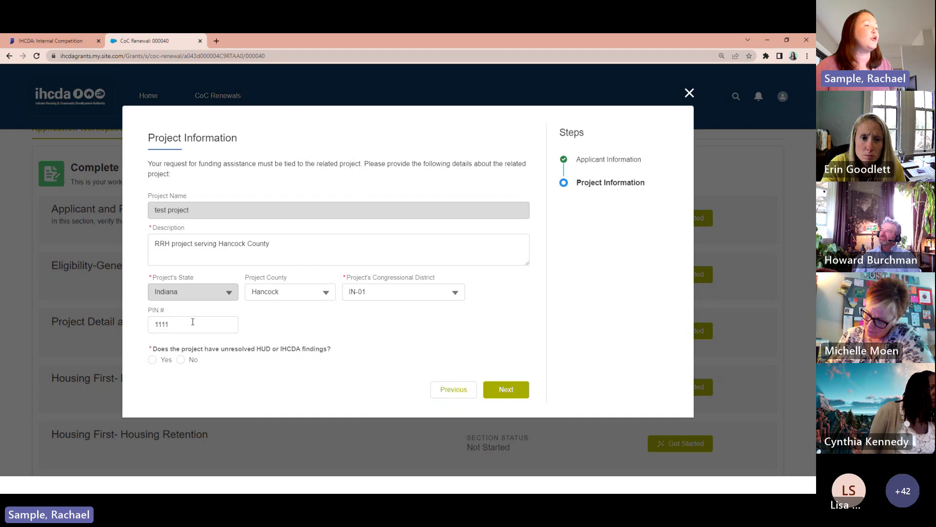
Answer No to unresolved HUD or IHCDA findings, deleting the placeholder explanation, and submit
drag(180, 325, 146, 329)
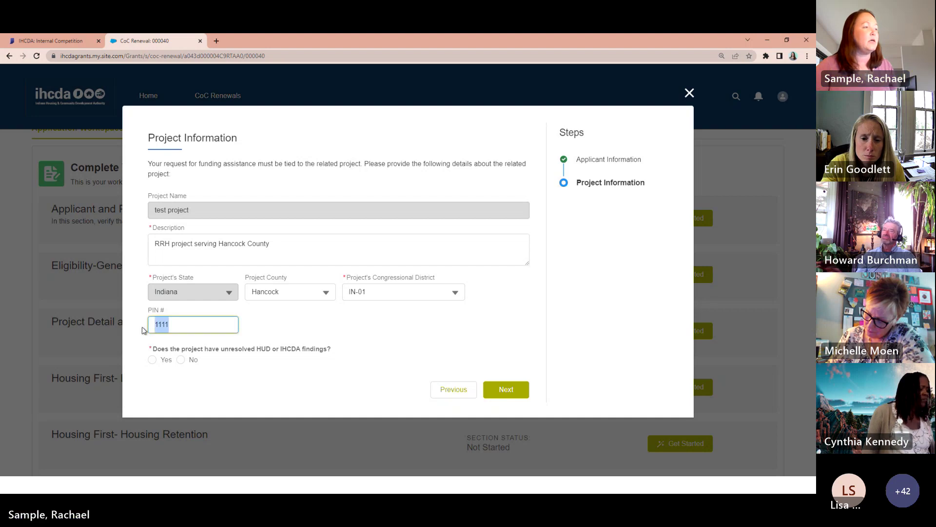
click(199, 323)
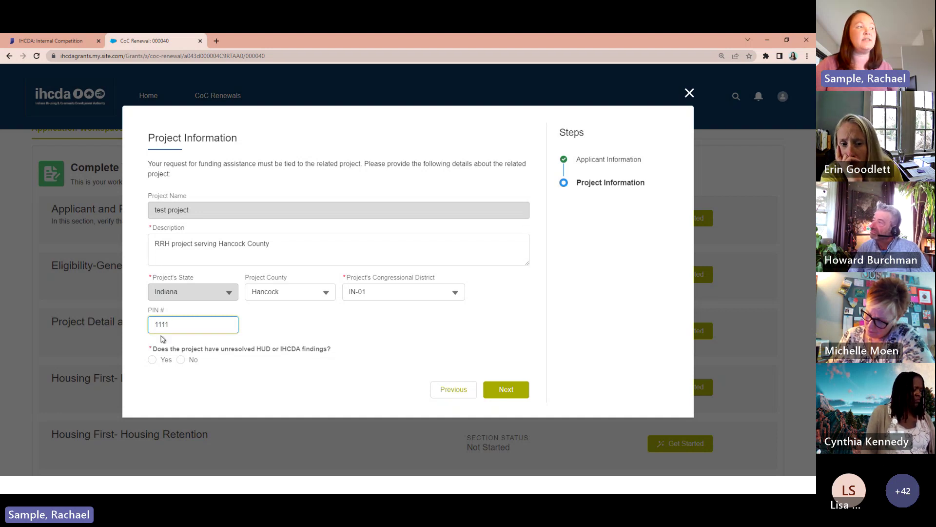
drag(174, 327, 141, 328)
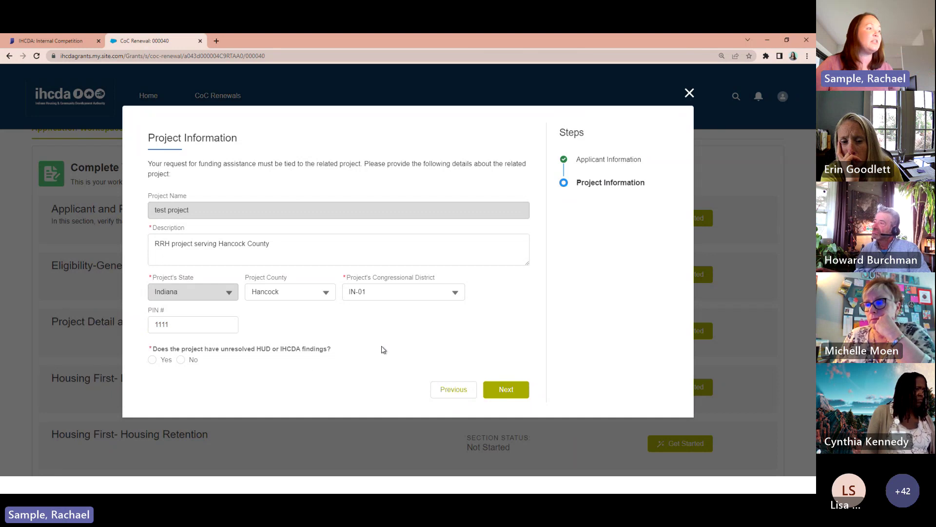
click(152, 359)
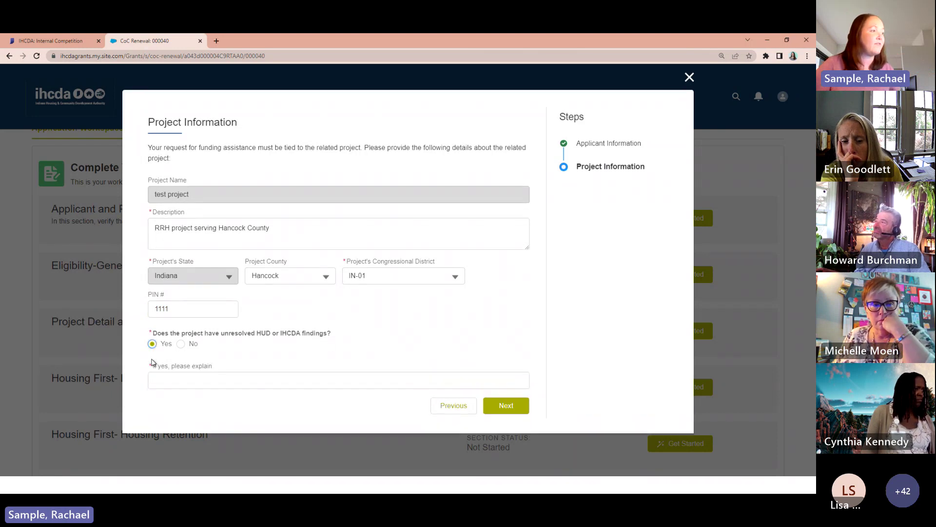
click(320, 378)
text(plac)
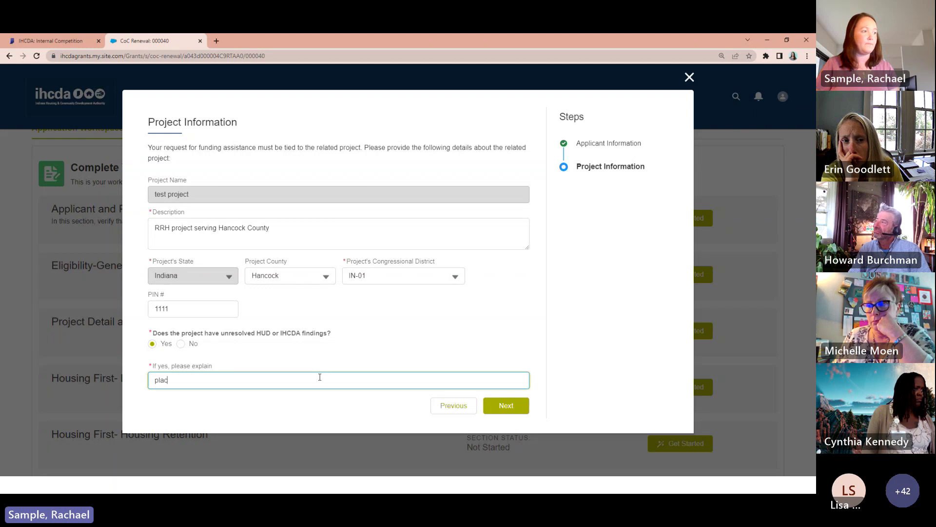
text(e hold information)
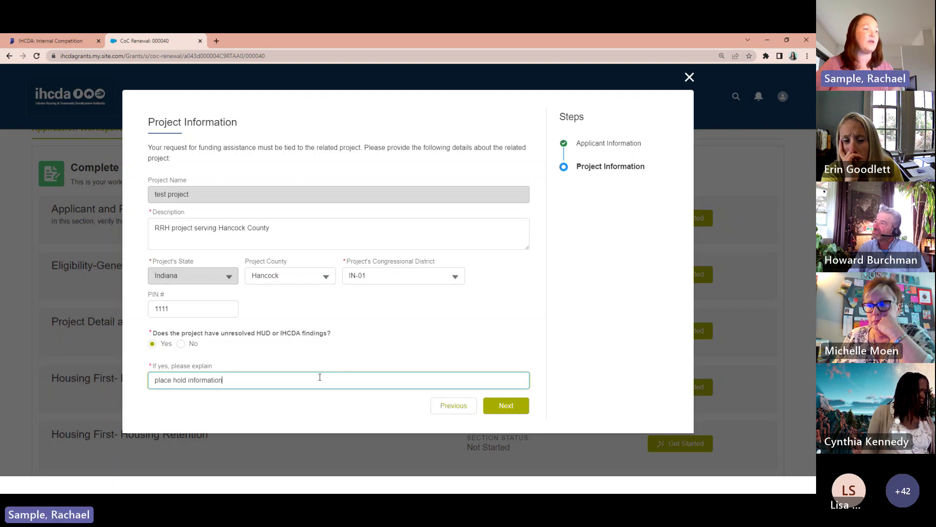
drag(233, 381, 129, 382)
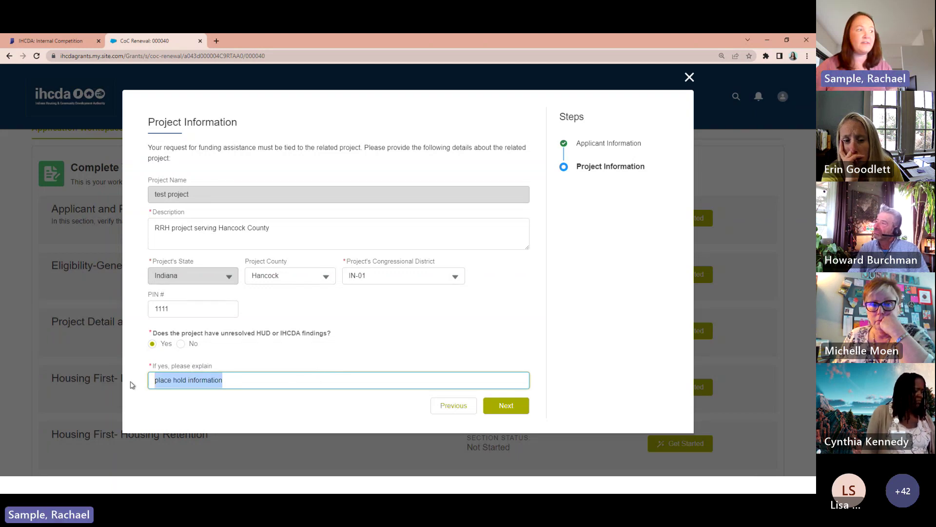
click(181, 343)
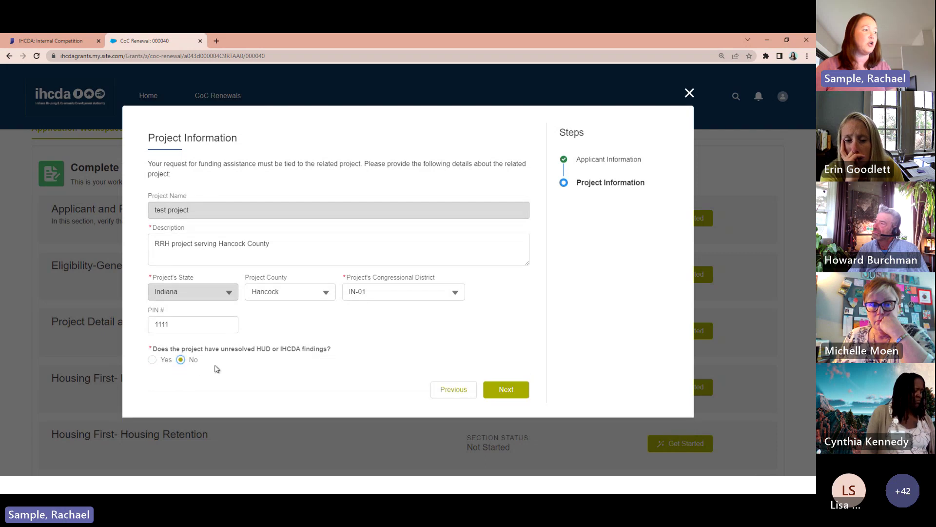
click(153, 359)
drag(229, 380, 95, 394)
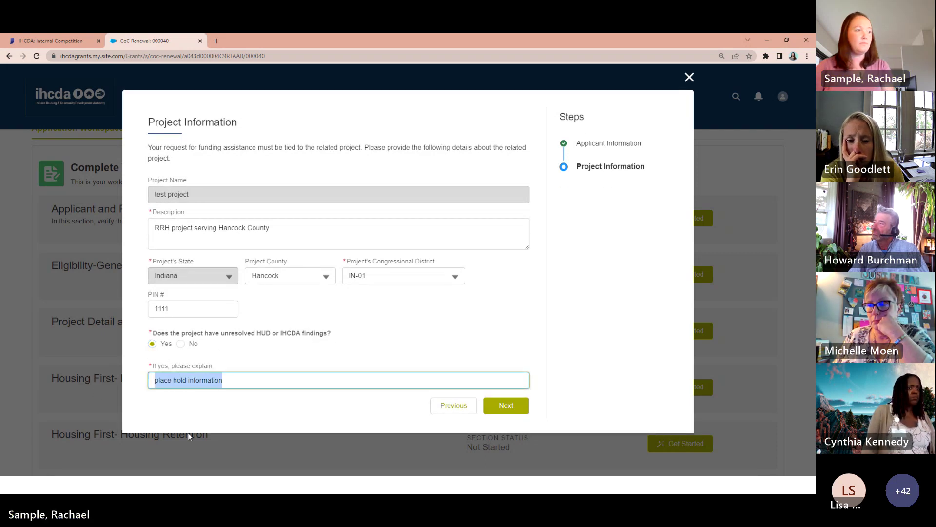
key(BackSpace)
click(180, 343)
click(504, 389)
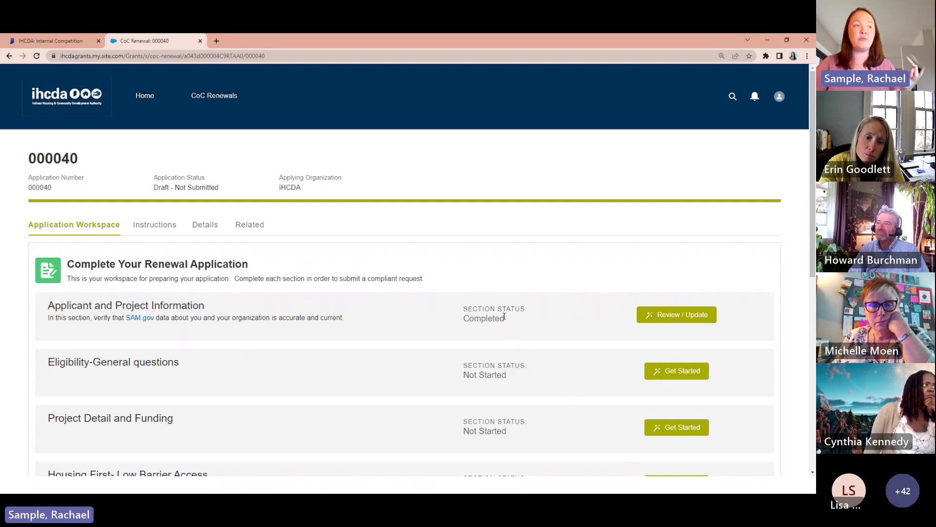
Reopen the completed Applicant and Project Information section to review it, then close it
click(672, 318)
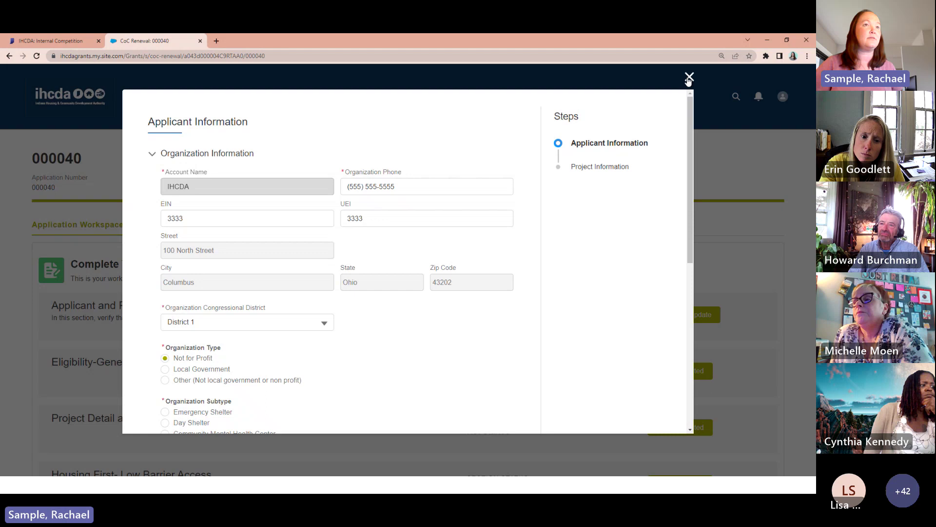
click(689, 77)
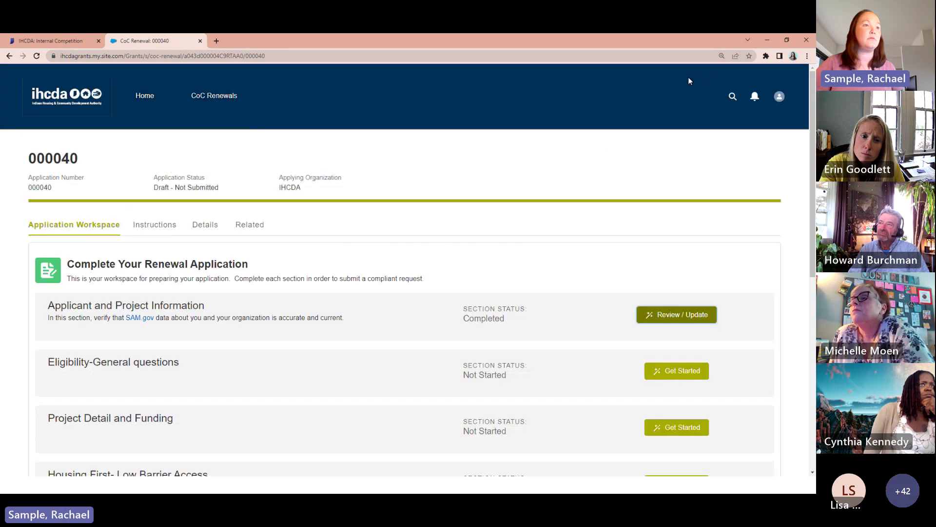
click(668, 316)
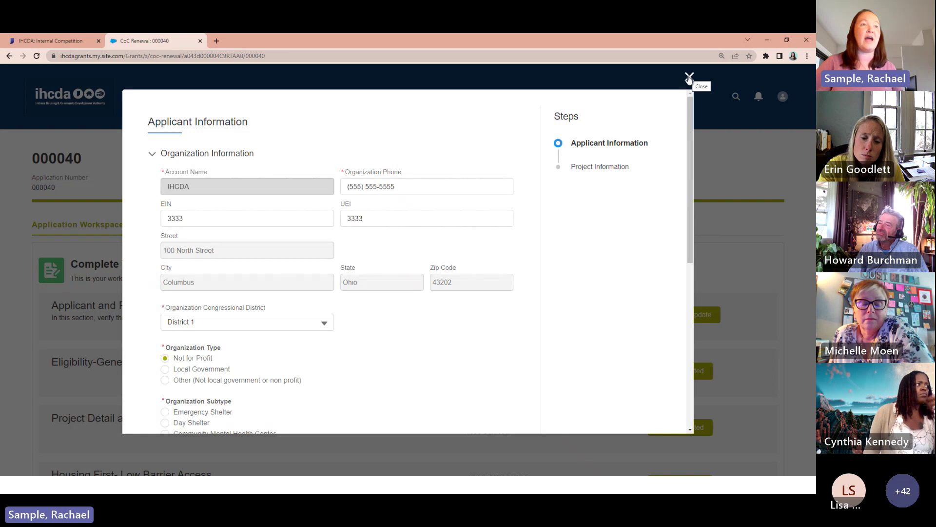
scroll(610, 291, down, 7)
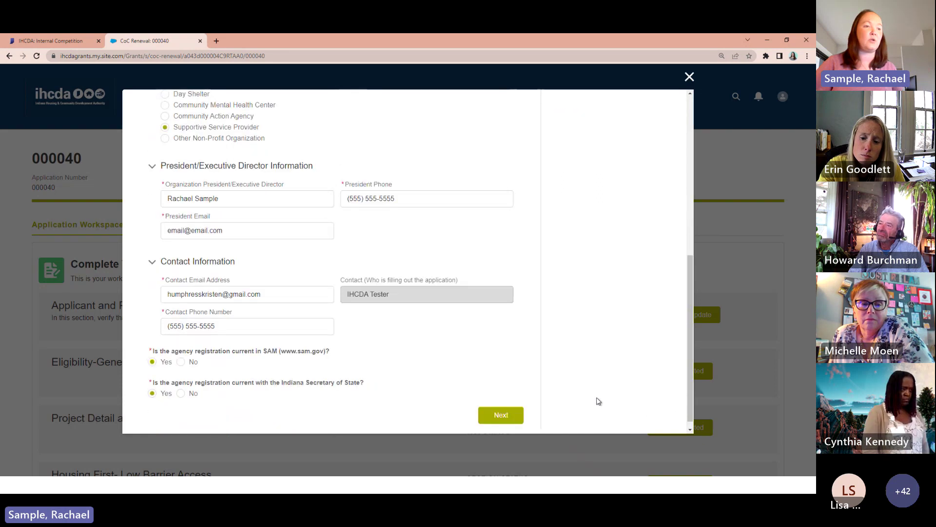
click(689, 77)
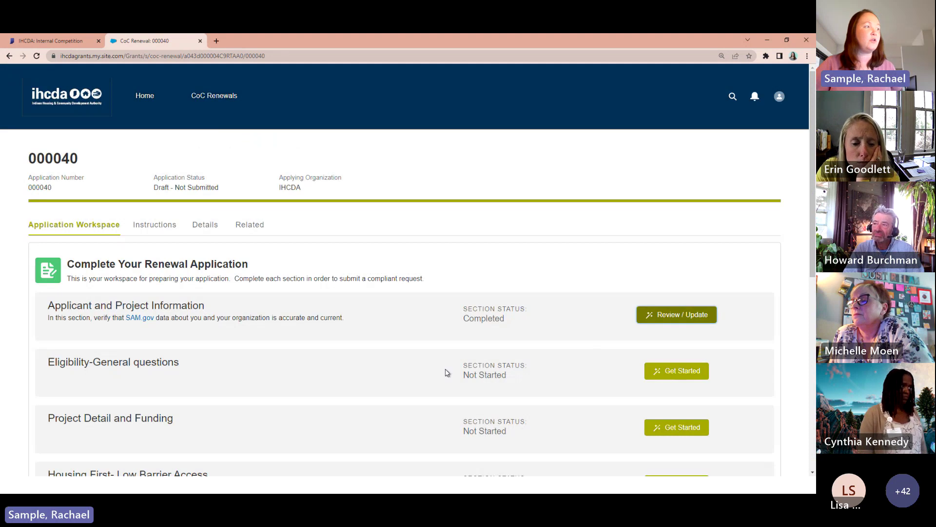
scroll(600, 341, down, 1)
click(678, 328)
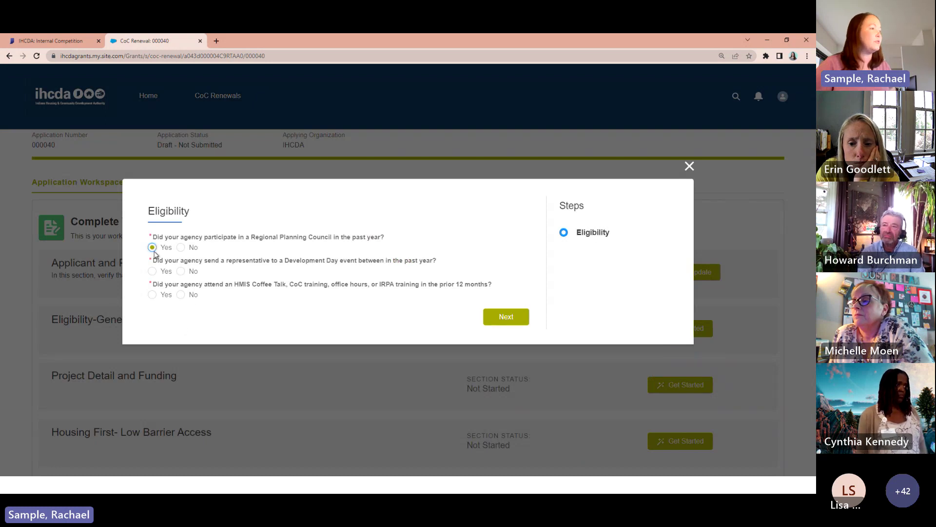
click(153, 271)
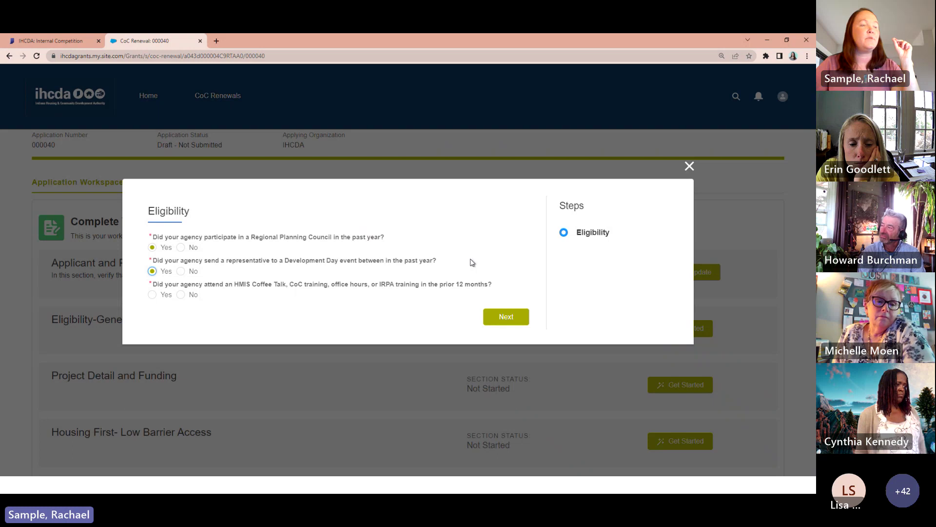
double_click(361, 259)
click(438, 269)
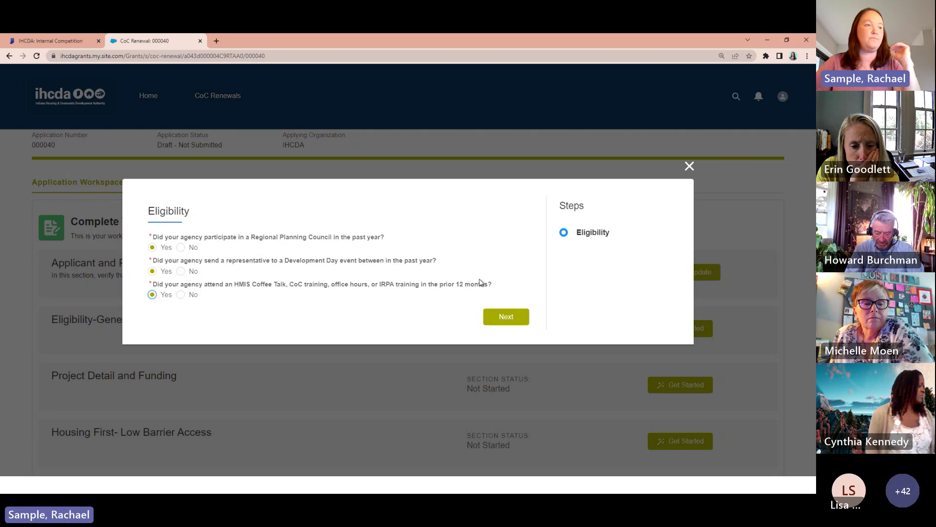
click(500, 318)
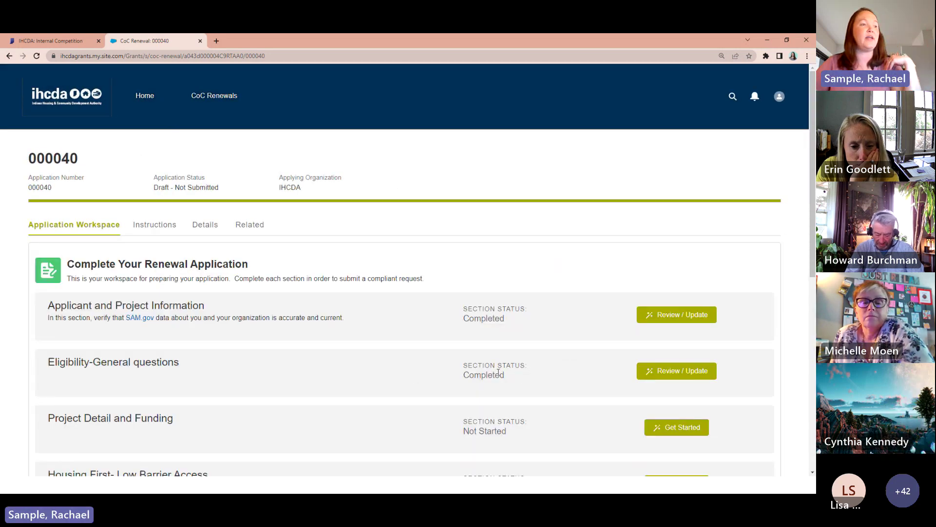
click(657, 371)
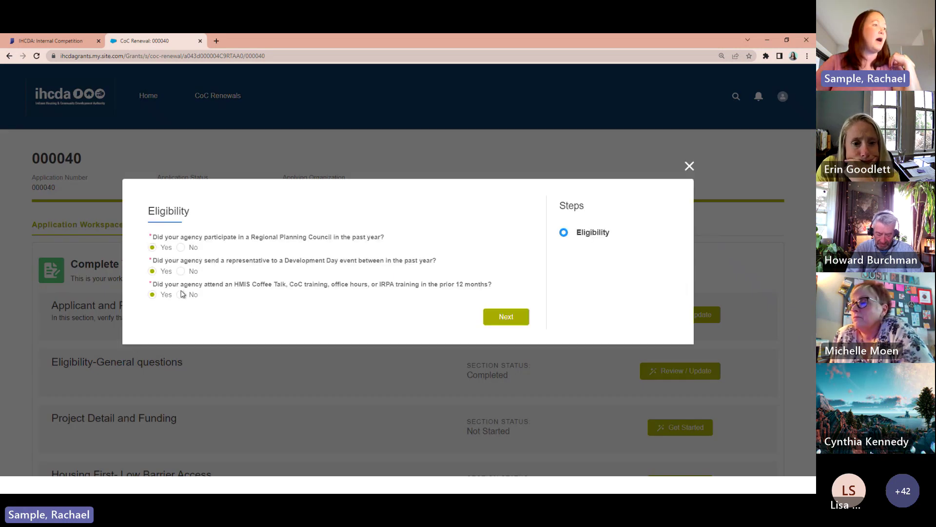
click(158, 295)
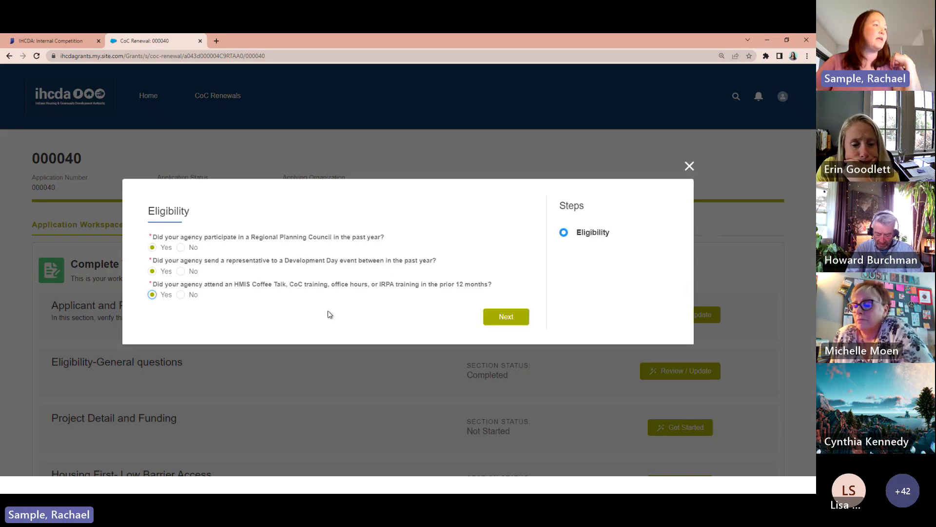
click(690, 166)
scroll(537, 330, down, 1)
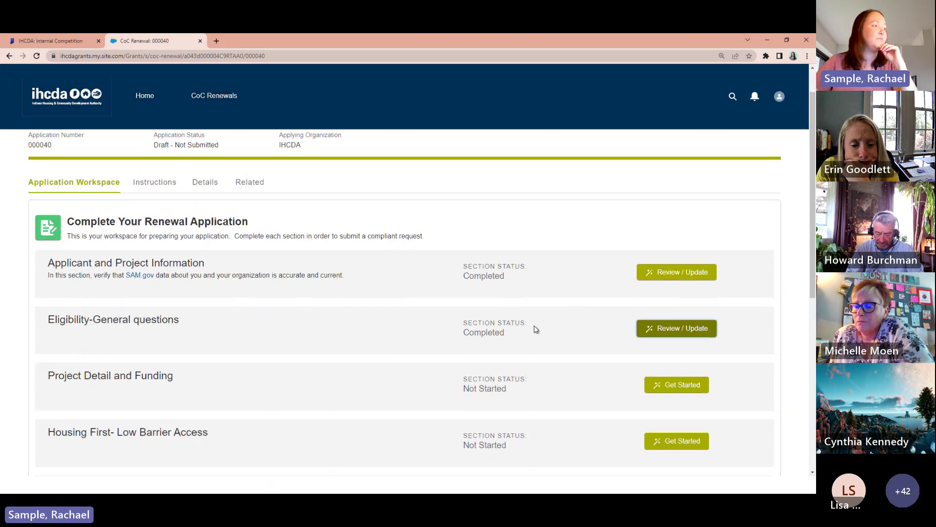
Start Project Detail and Funding, answer No to IHCDA sub-recipient, then close and reopen it
click(683, 386)
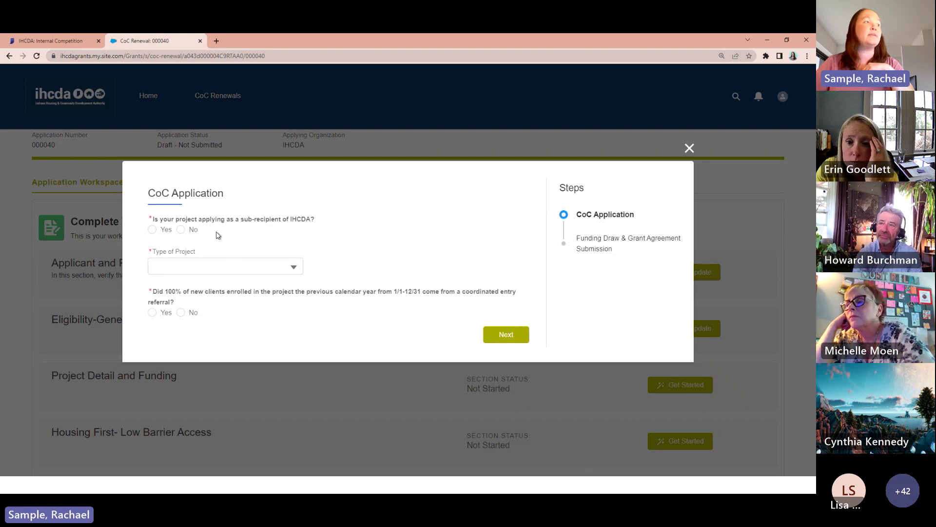
click(180, 230)
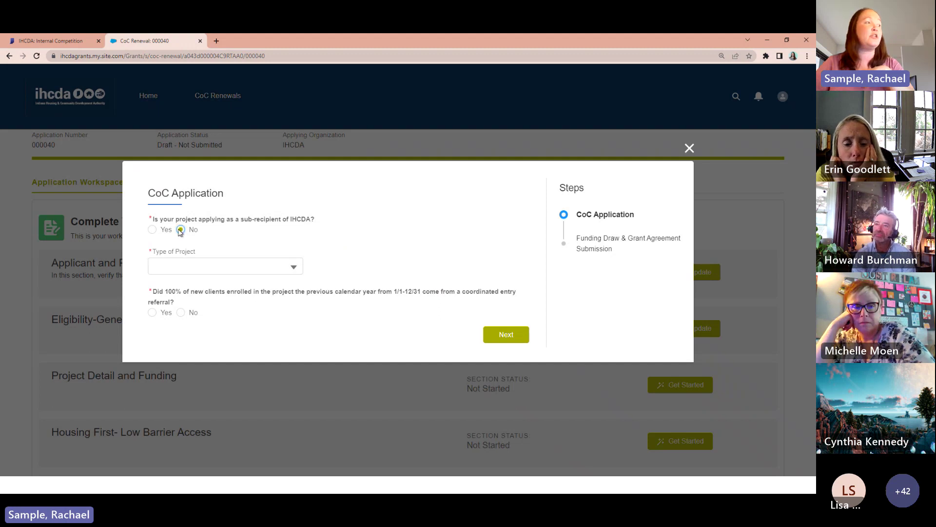
click(503, 335)
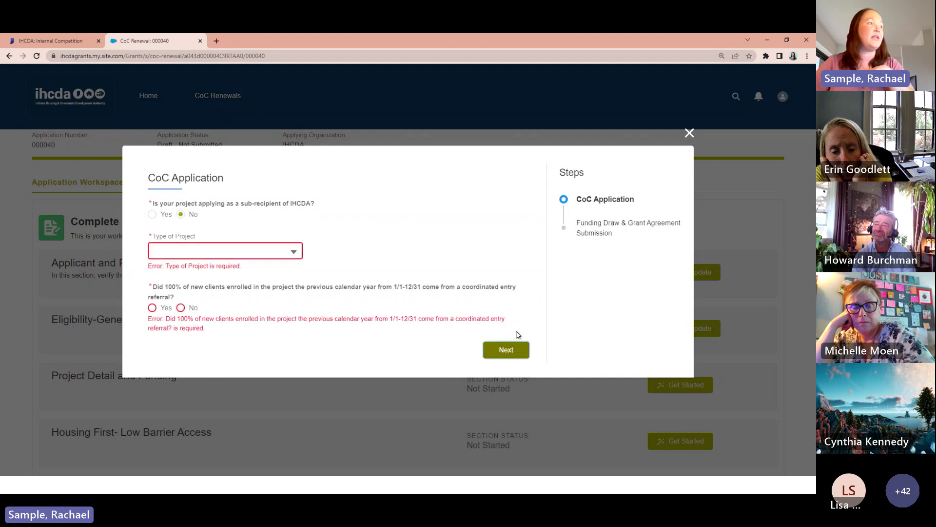
click(190, 249)
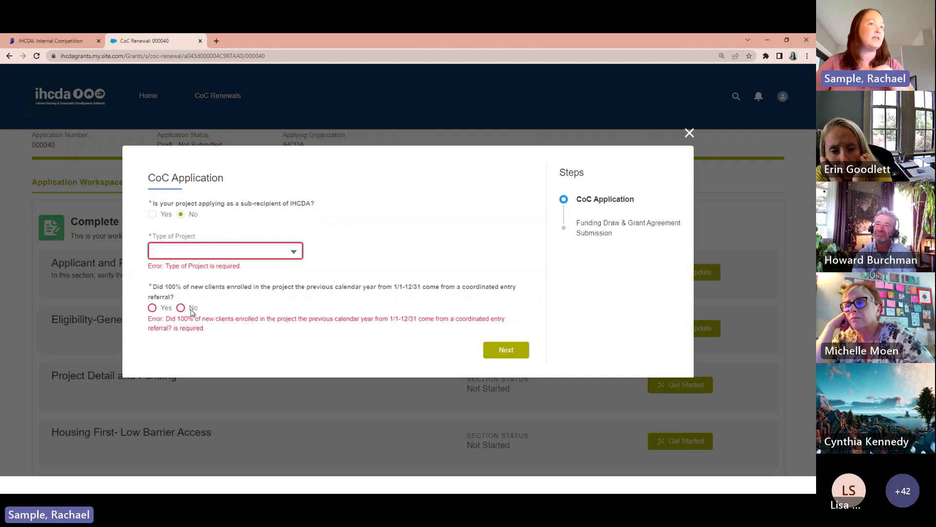
click(690, 133)
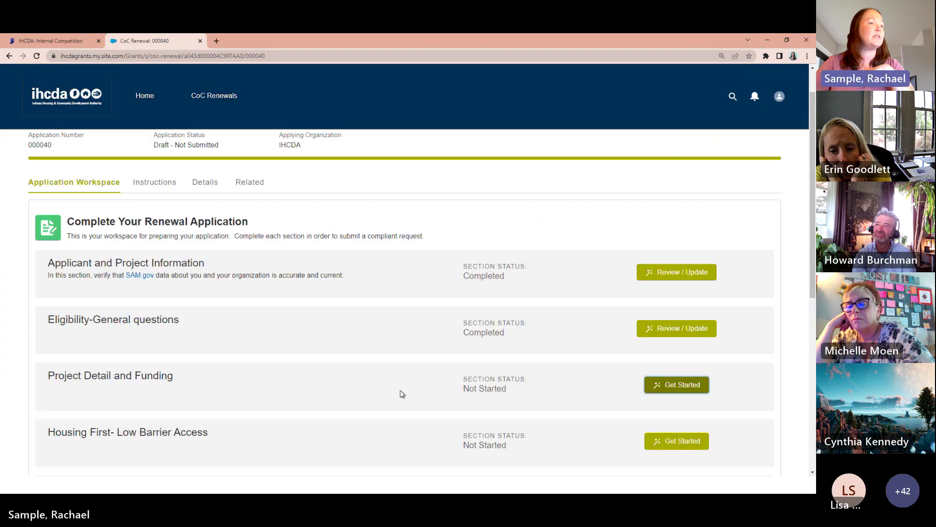
click(685, 387)
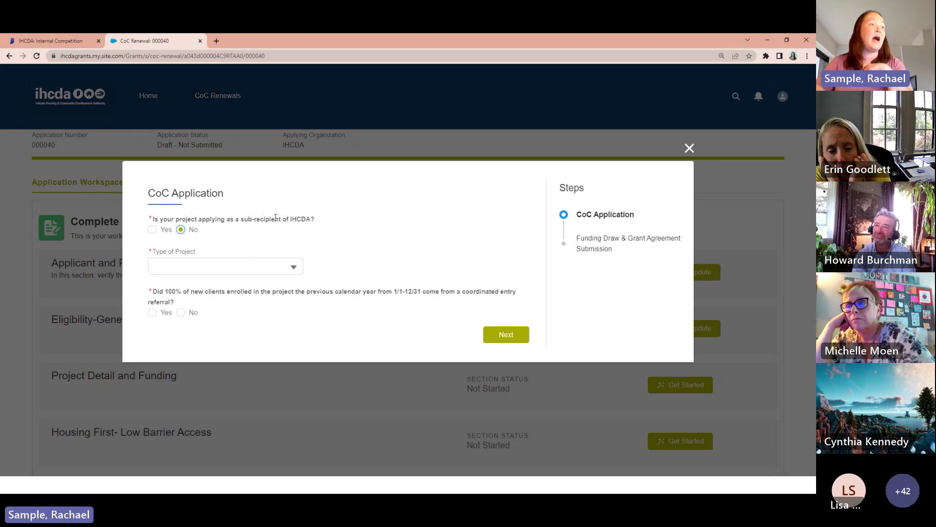
Set Type of Project to Rapid Rehousing and answer Yes to coordinated entry
click(295, 272)
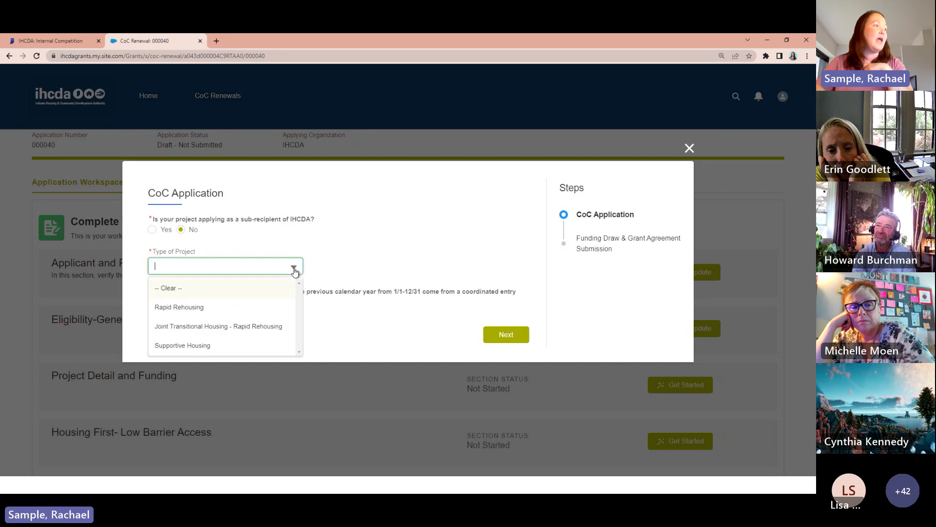
click(197, 310)
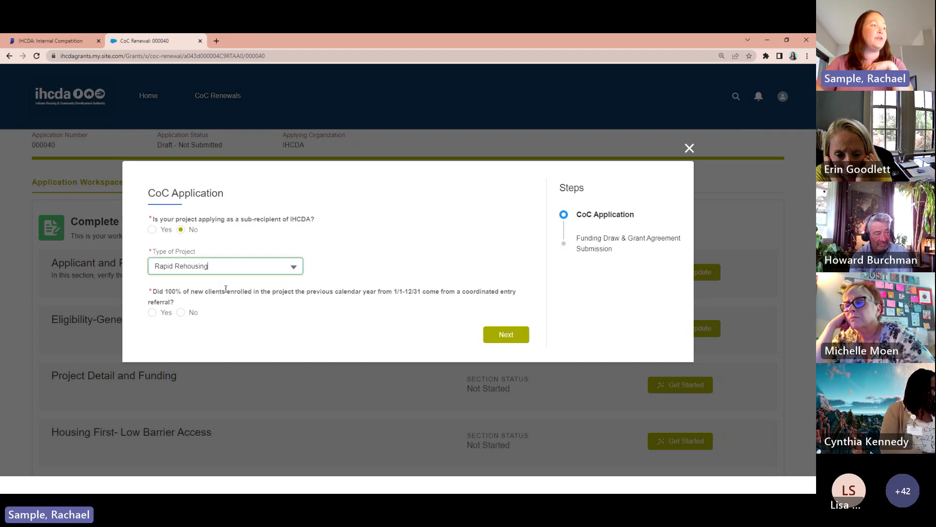
click(152, 313)
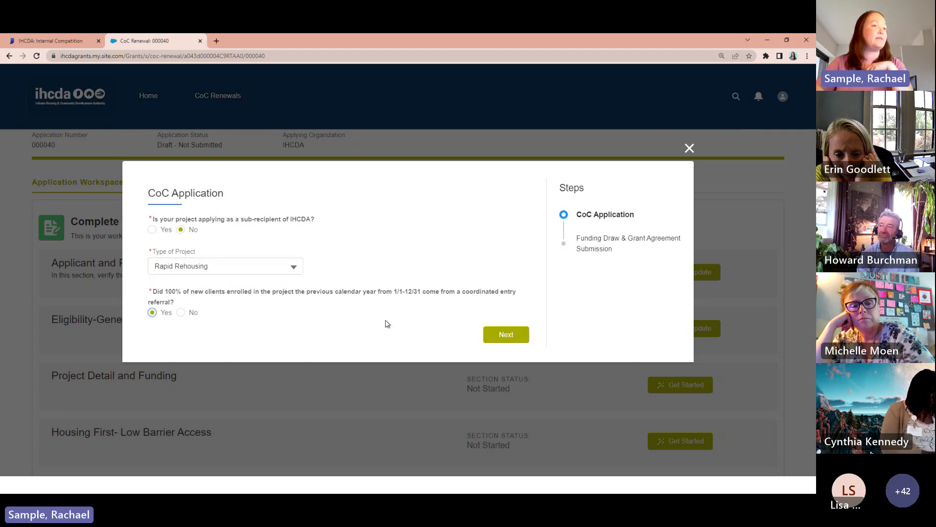
click(510, 334)
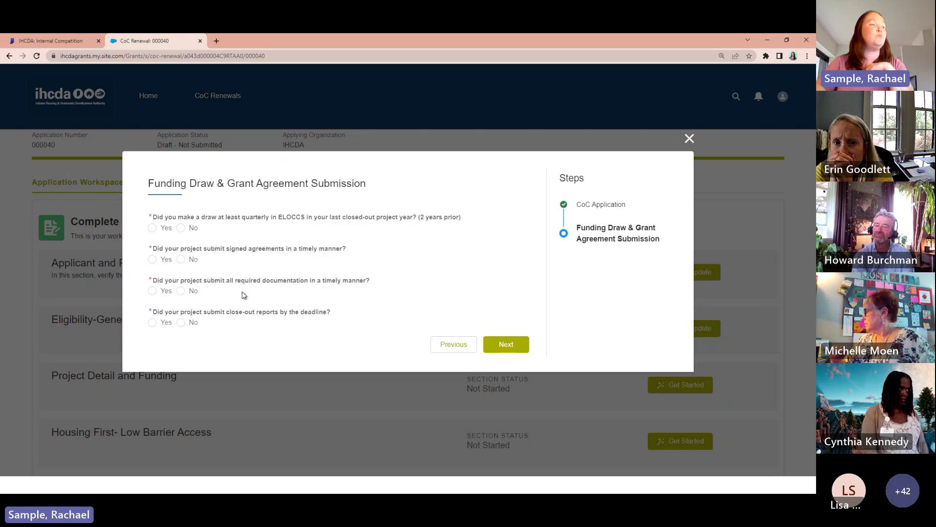
Compare the funding draw questions for sub-recipient Yes, then set sub-recipient back to No
click(453, 344)
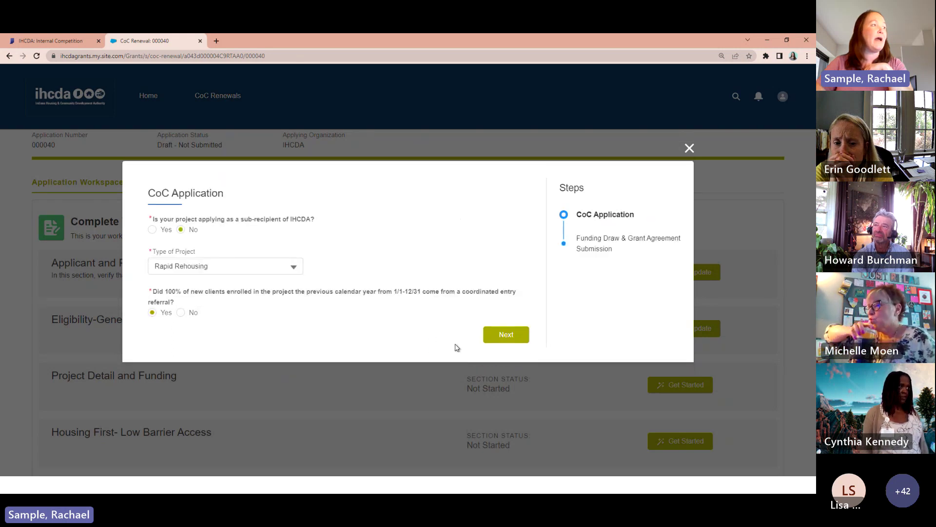
click(155, 231)
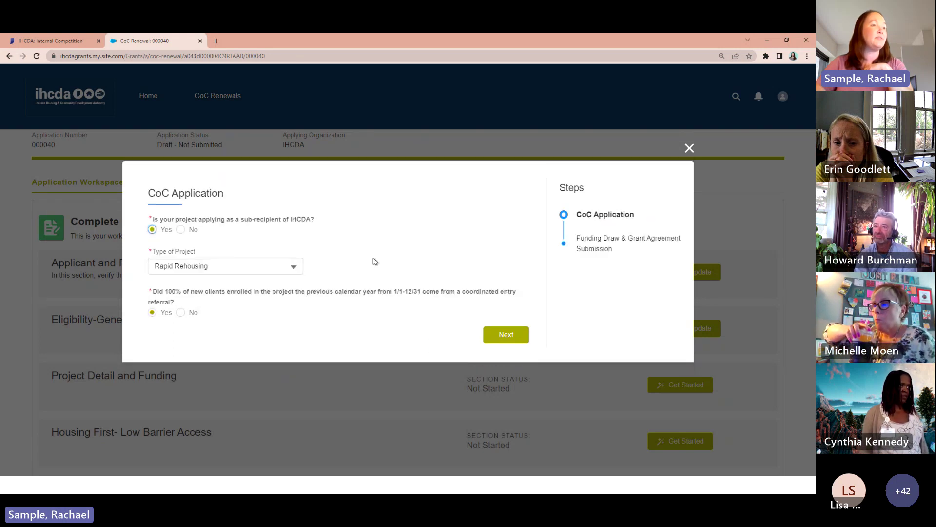
click(503, 337)
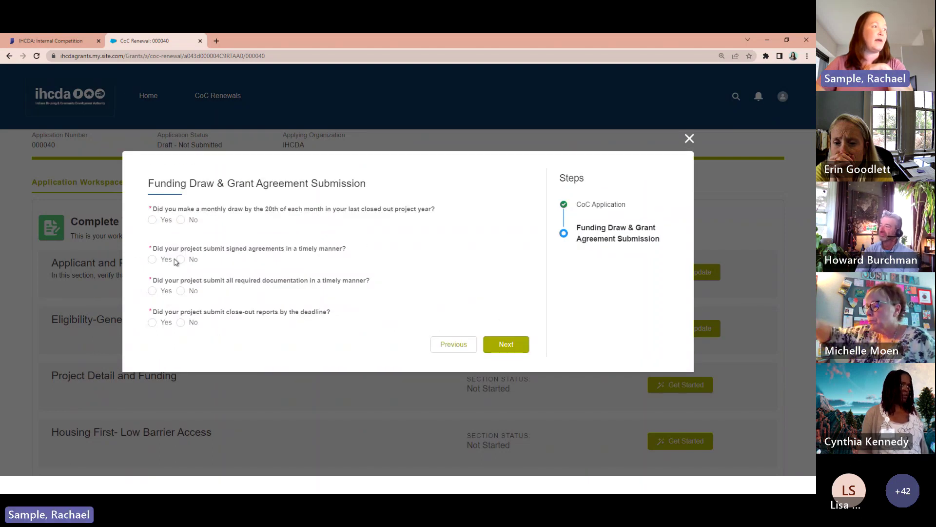
click(467, 347)
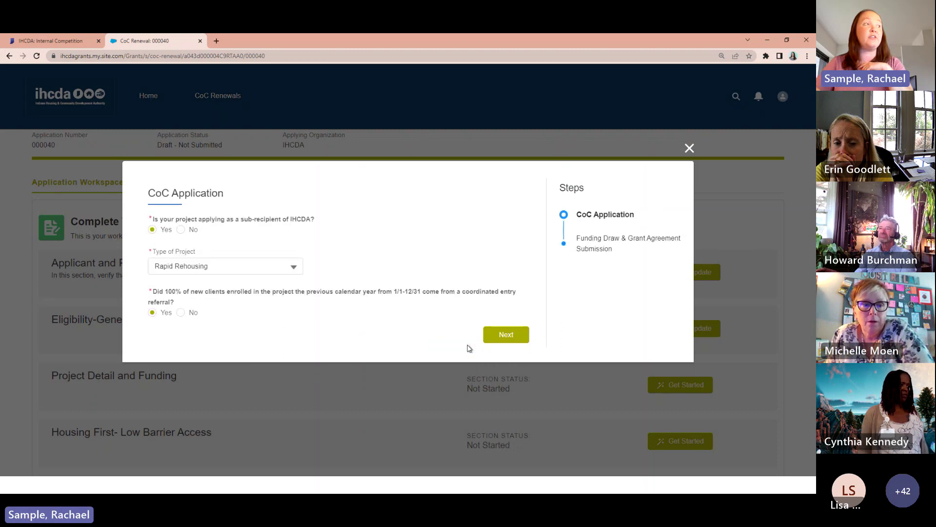
click(181, 231)
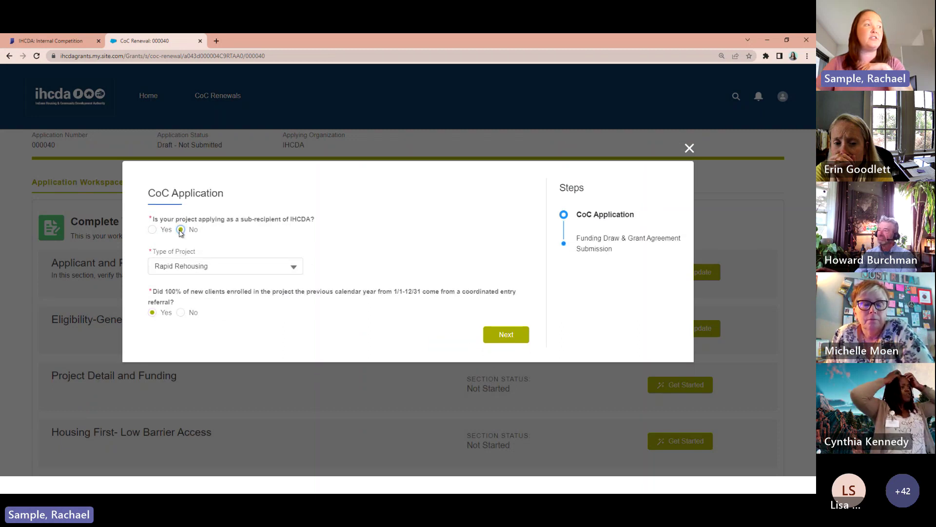
click(486, 339)
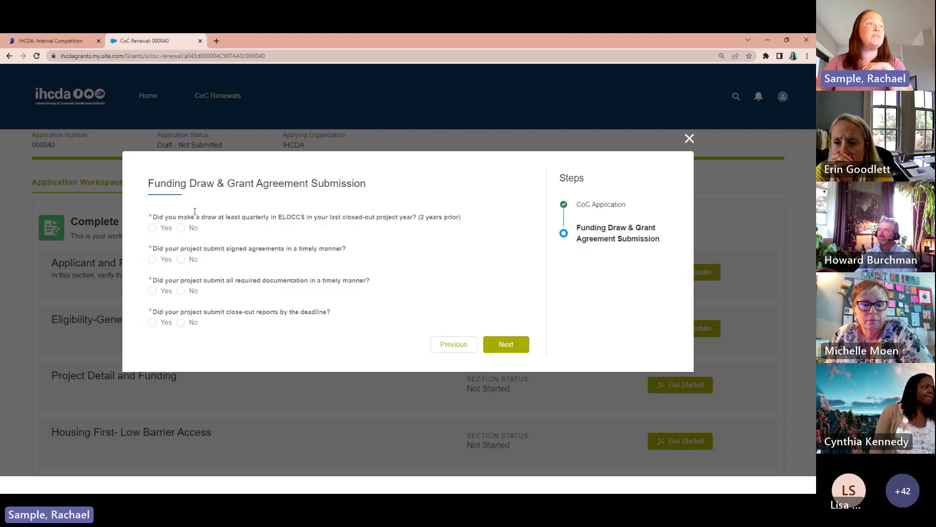
Answer Yes to the quarterly draw, signed agreements, documentation and close-out questions, and save
click(152, 228)
click(152, 259)
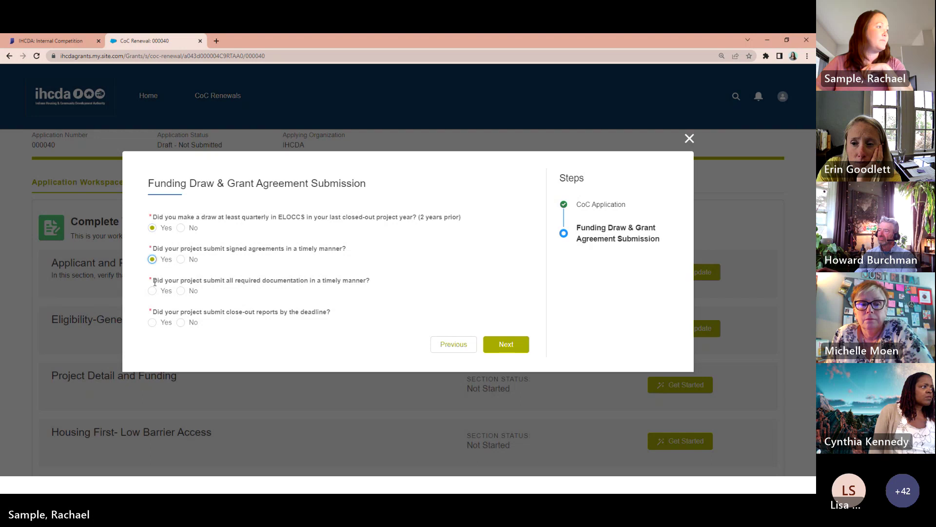
click(152, 291)
click(152, 322)
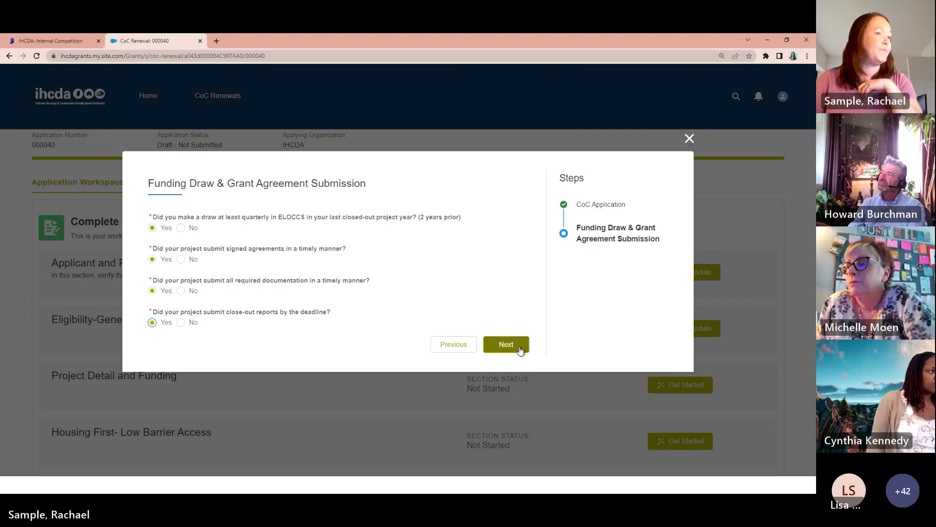
click(516, 345)
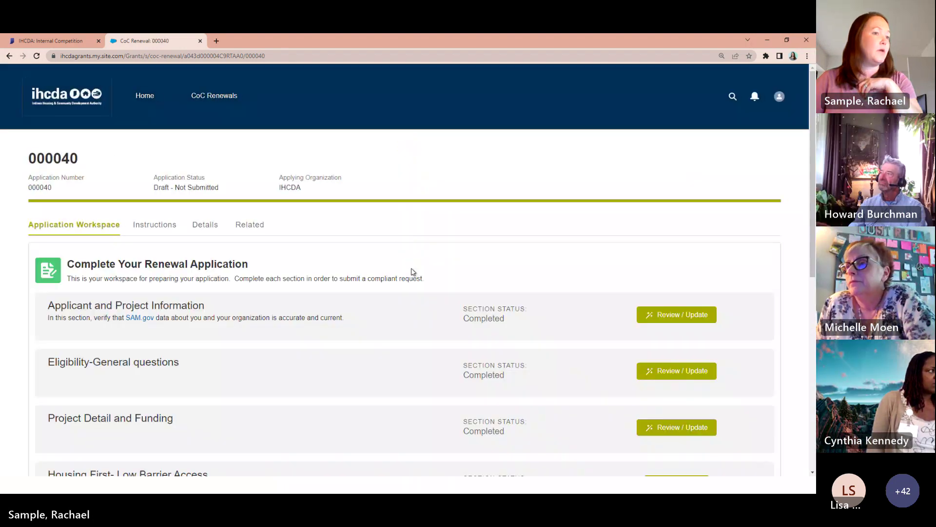
scroll(485, 260, down, 2)
scroll(486, 261, down, 4)
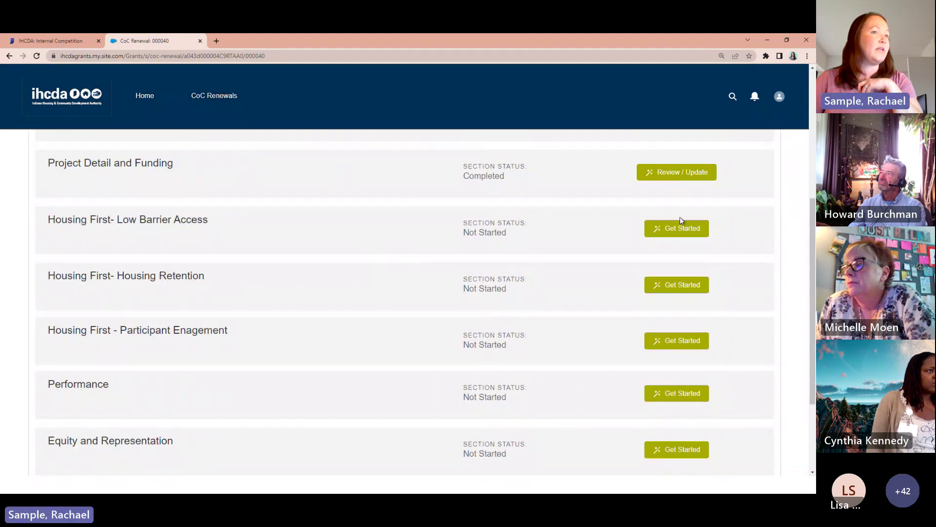
Answer Low Barrier Access: No to conviction and sobriety exclusions, Yes to three service questions
click(671, 236)
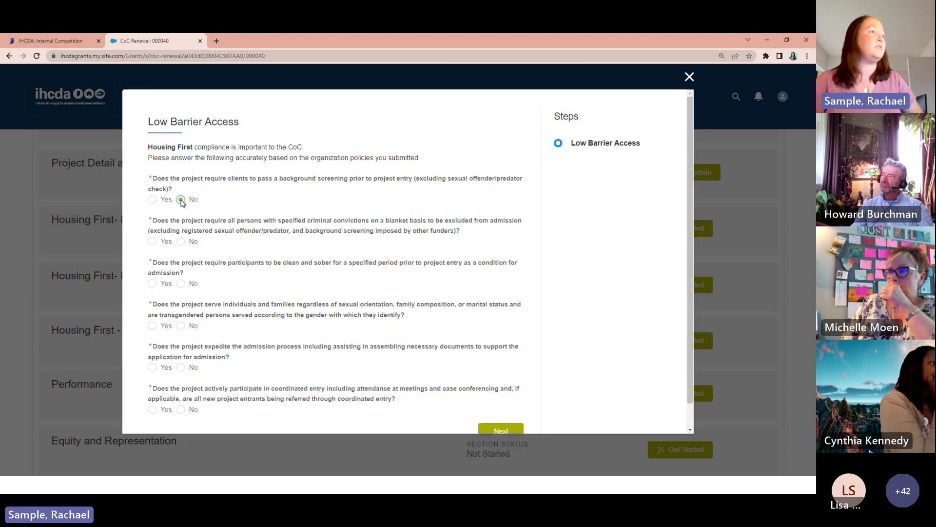
scroll(207, 193, down, 1)
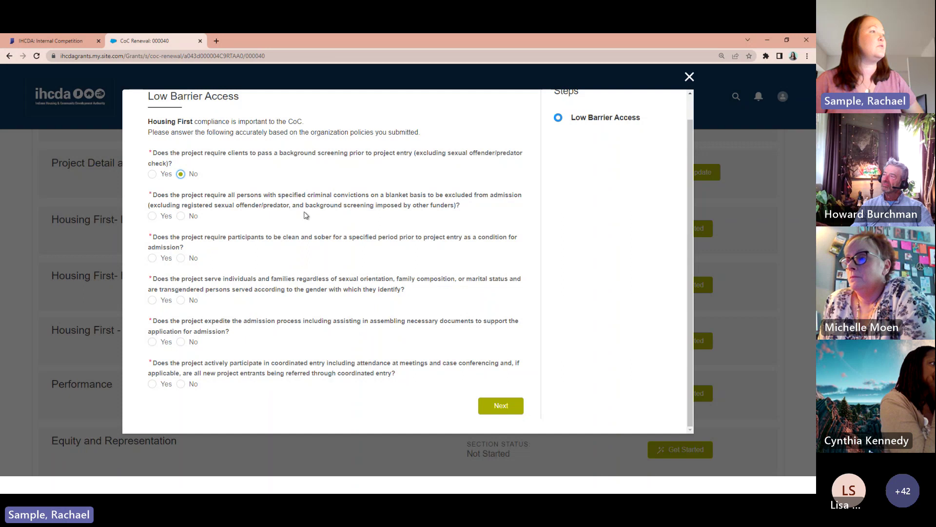
click(180, 216)
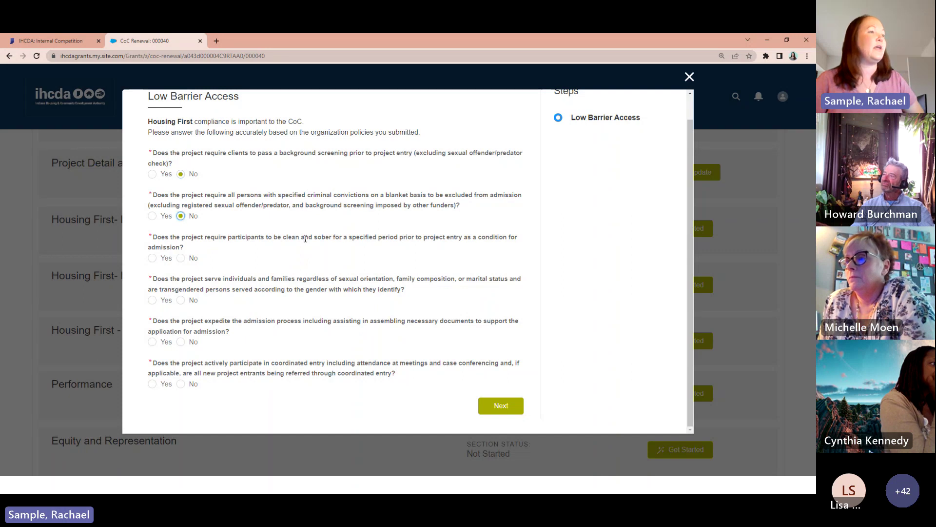
click(181, 258)
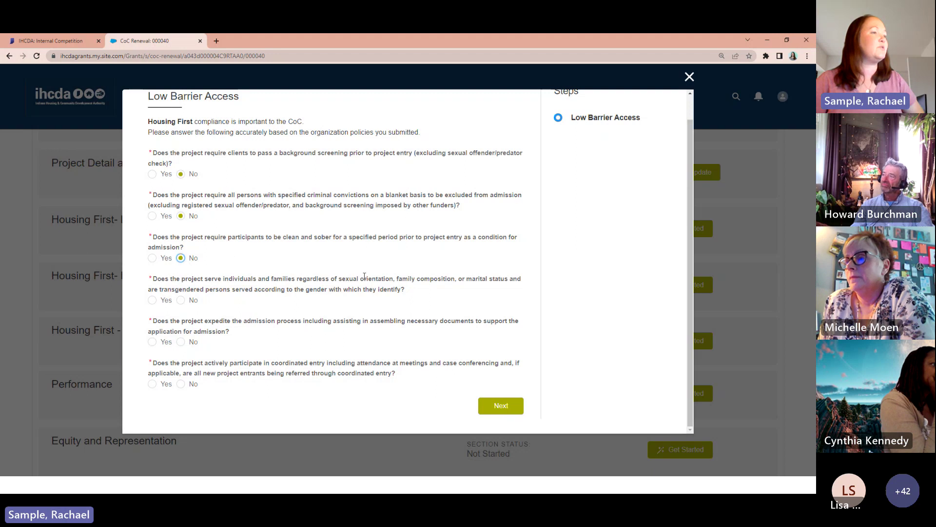
click(154, 301)
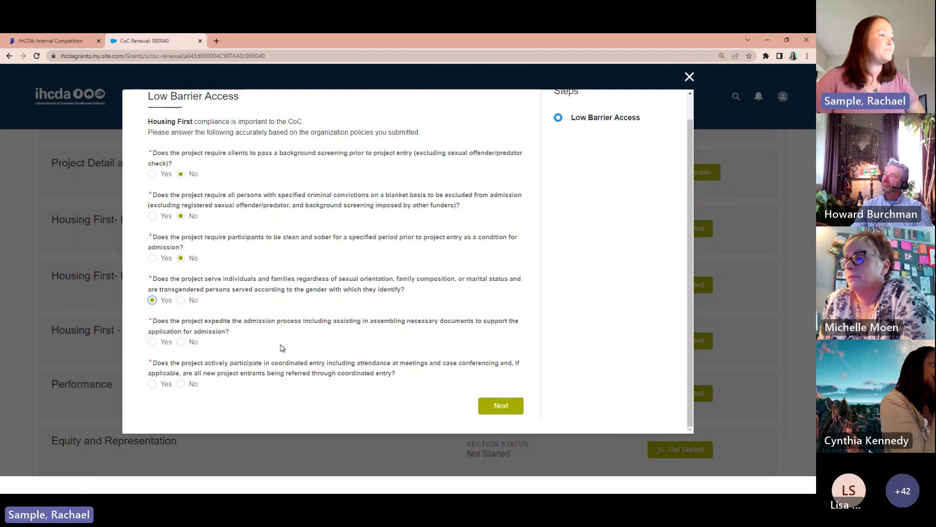
click(153, 342)
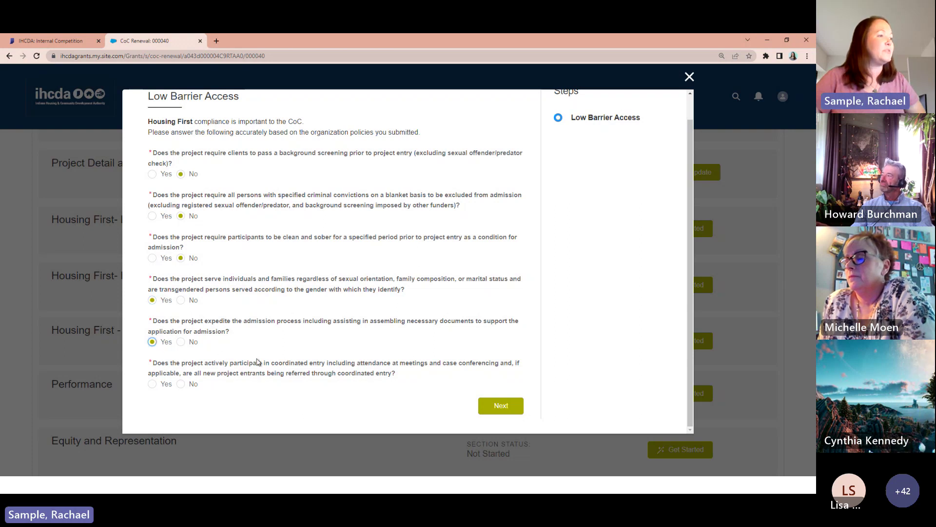
click(152, 384)
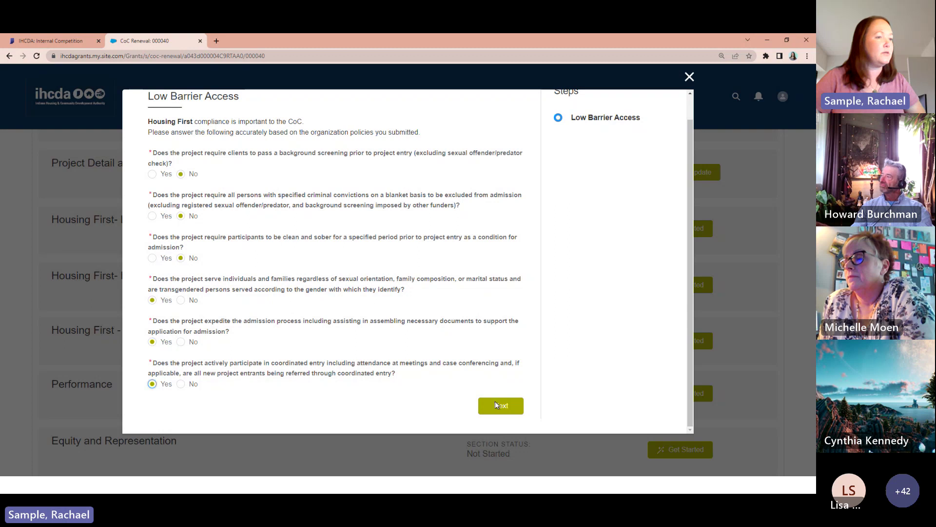
click(495, 405)
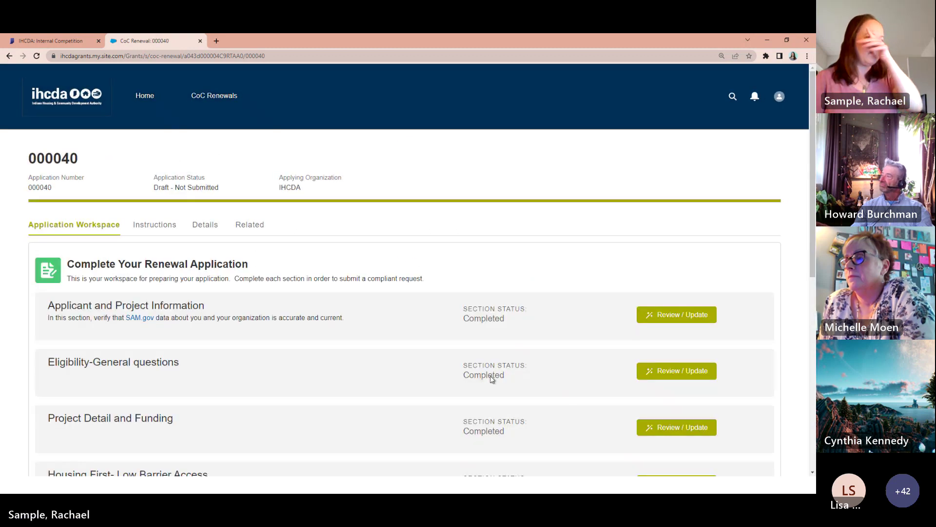
scroll(443, 330, down, 4)
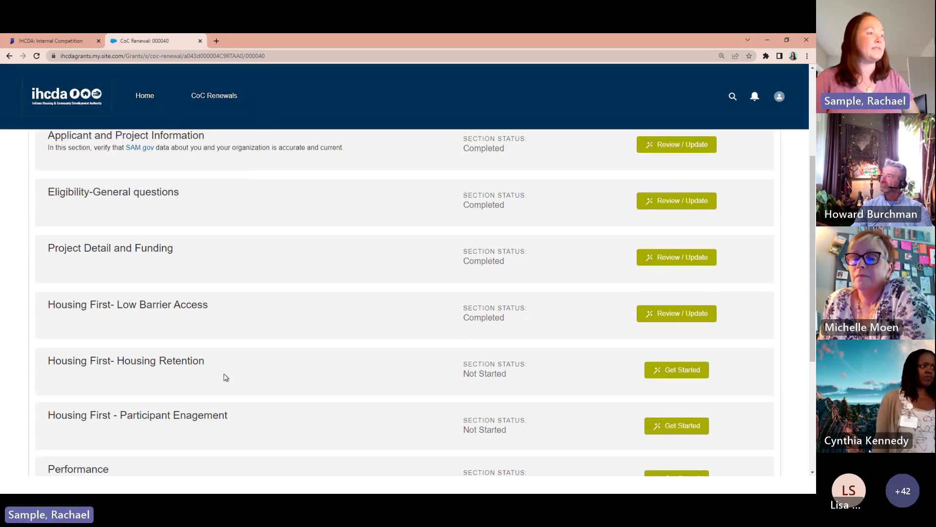
Answer Housing Retention No, No, No, Yes (discharge avoidance), No, and save
click(679, 371)
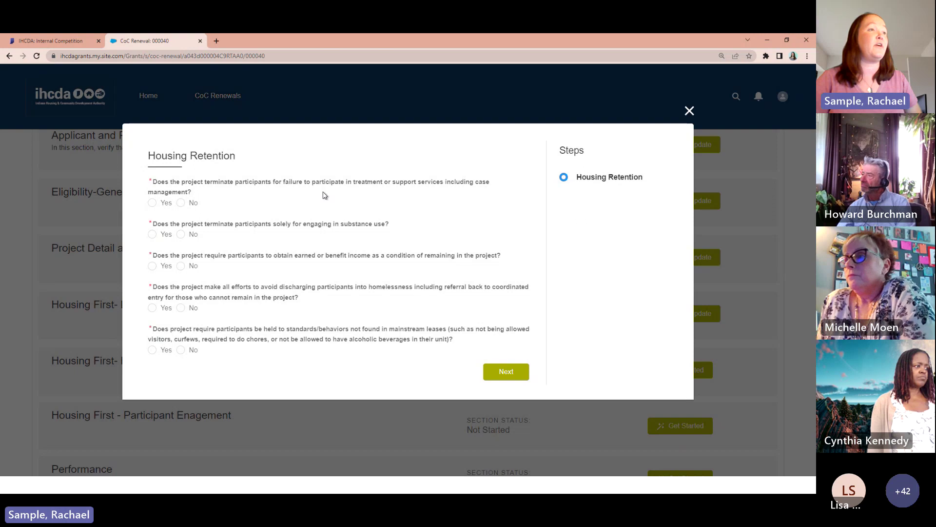
click(180, 203)
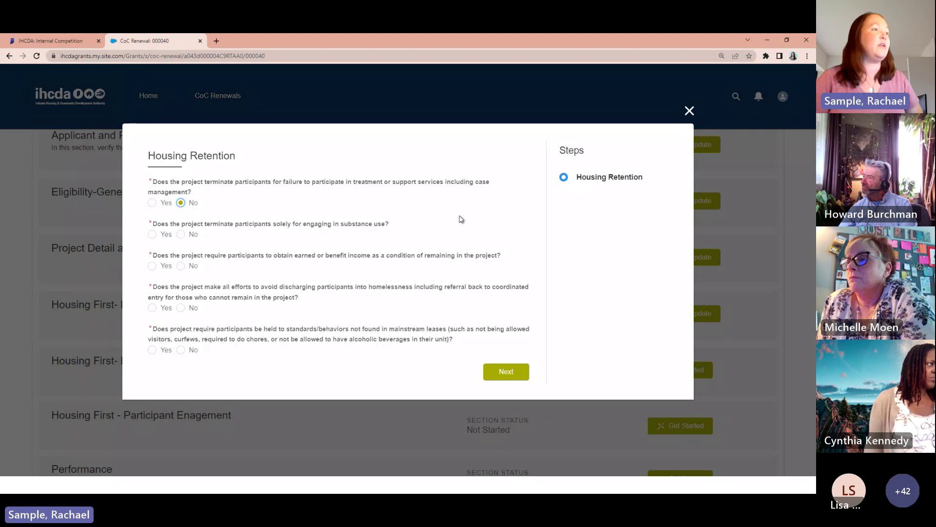
click(180, 234)
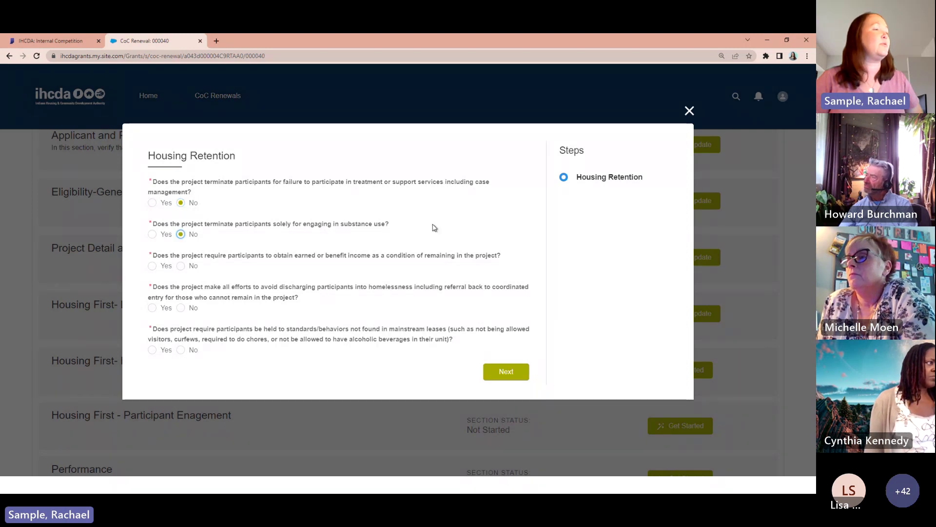
click(180, 266)
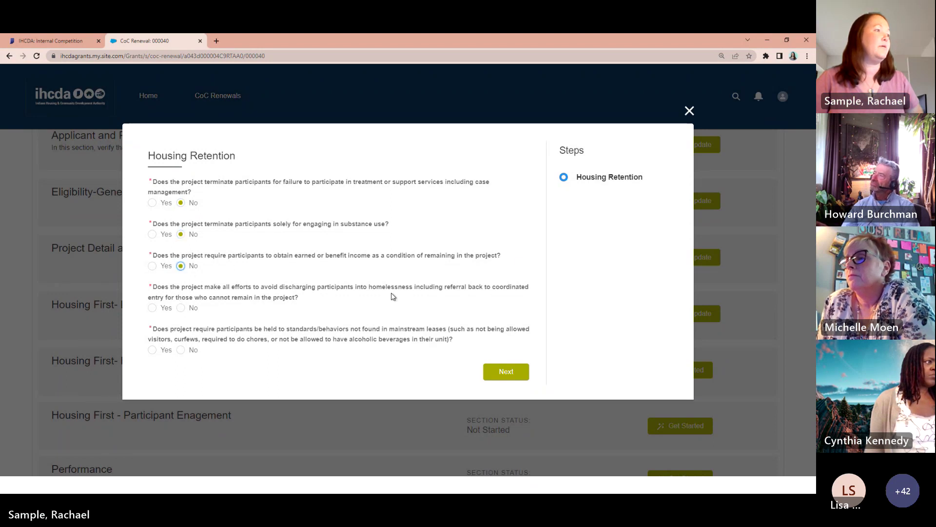
click(153, 308)
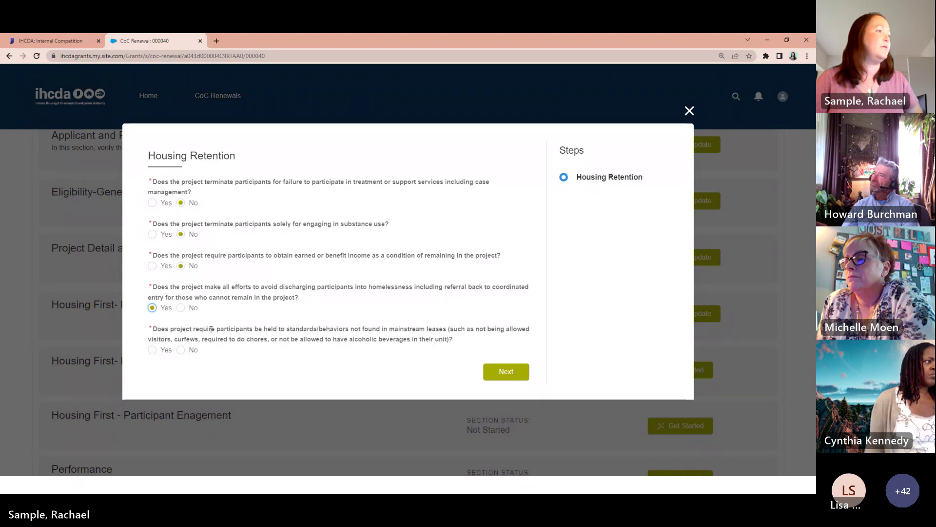
click(183, 350)
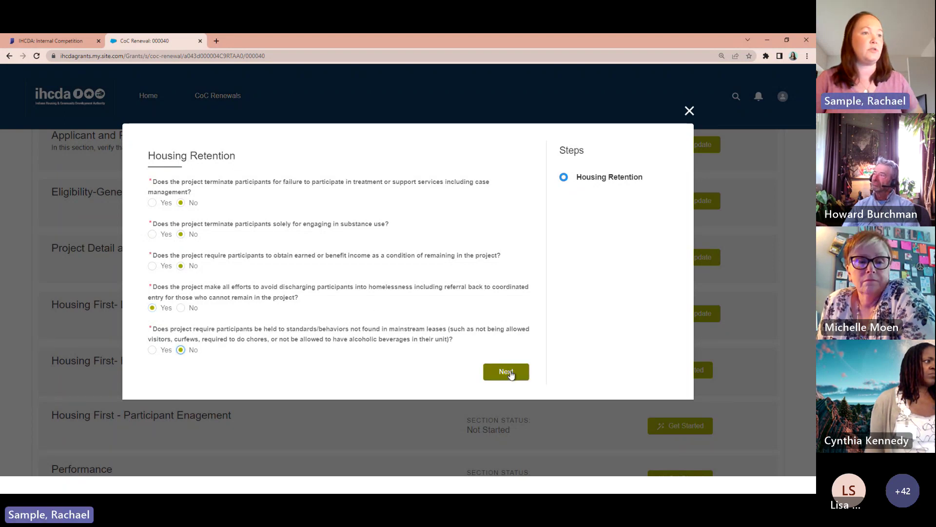
click(510, 373)
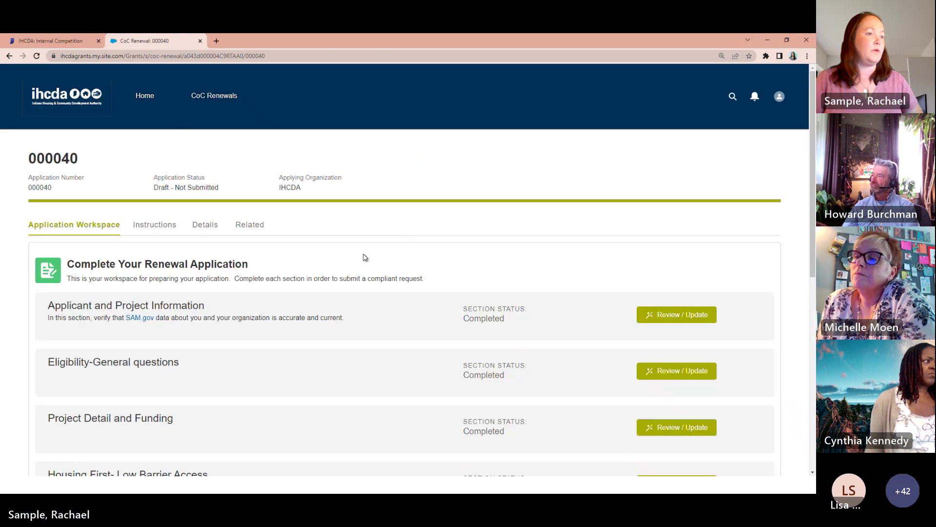
scroll(365, 258, down, 6)
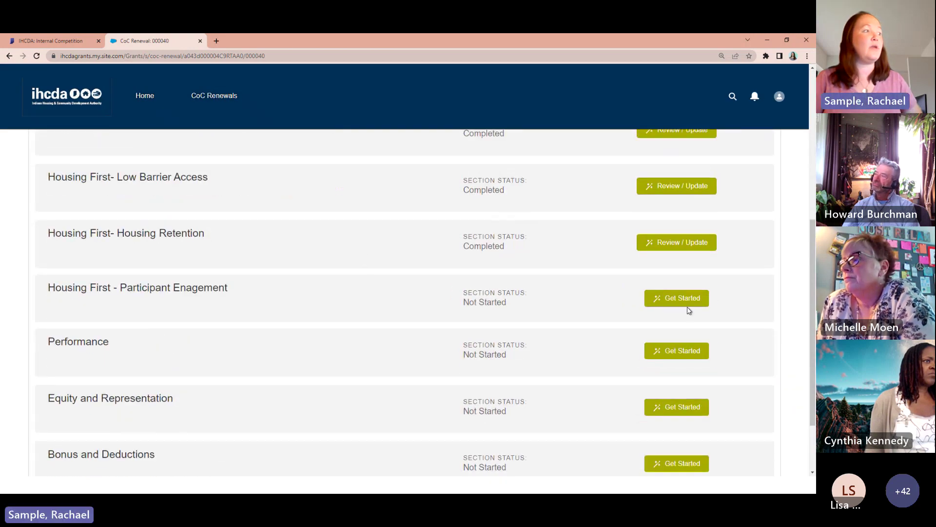
Answer Yes to participant input, Person Centered Planning and staff engagement training, and save
click(685, 299)
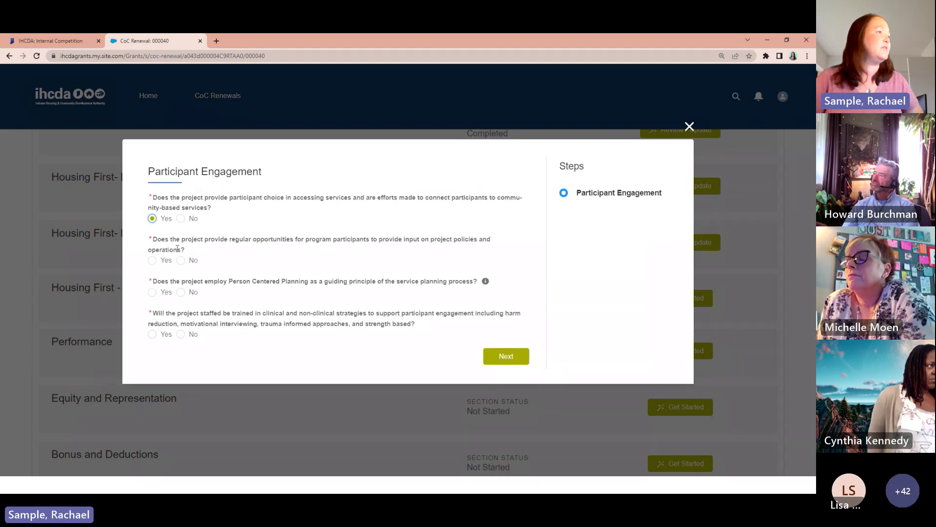
click(153, 261)
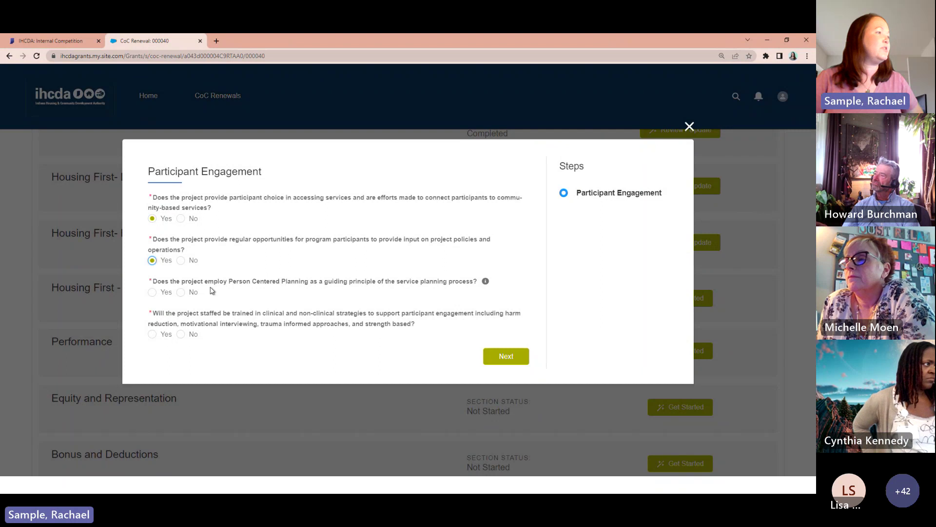
click(152, 292)
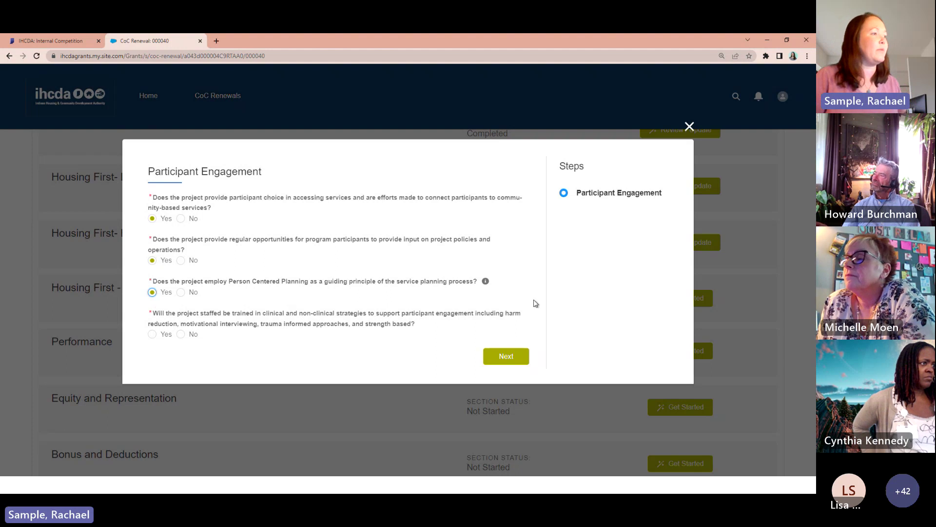
click(152, 334)
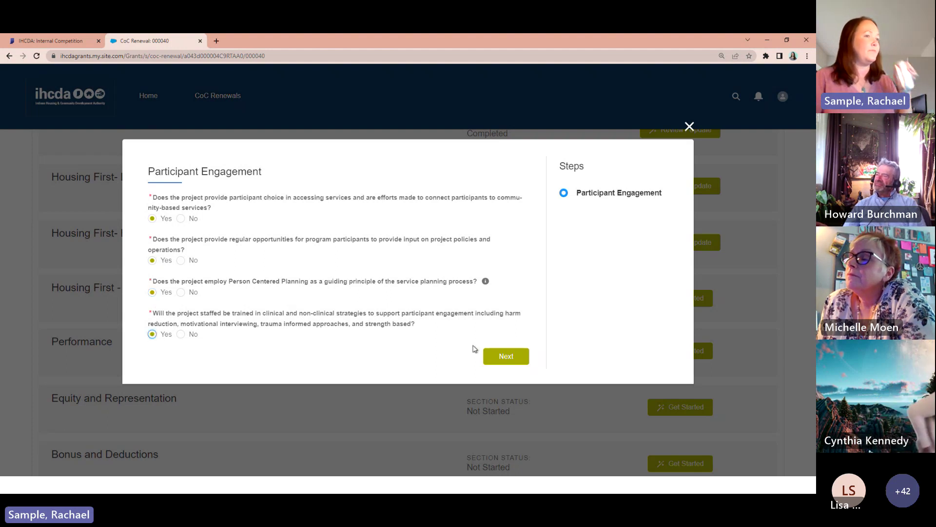
click(521, 357)
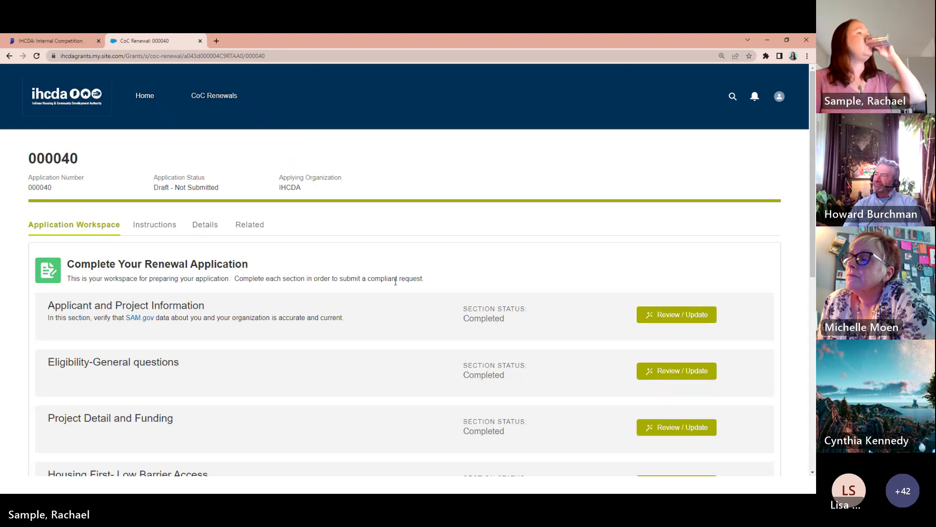
scroll(383, 280, down, 6)
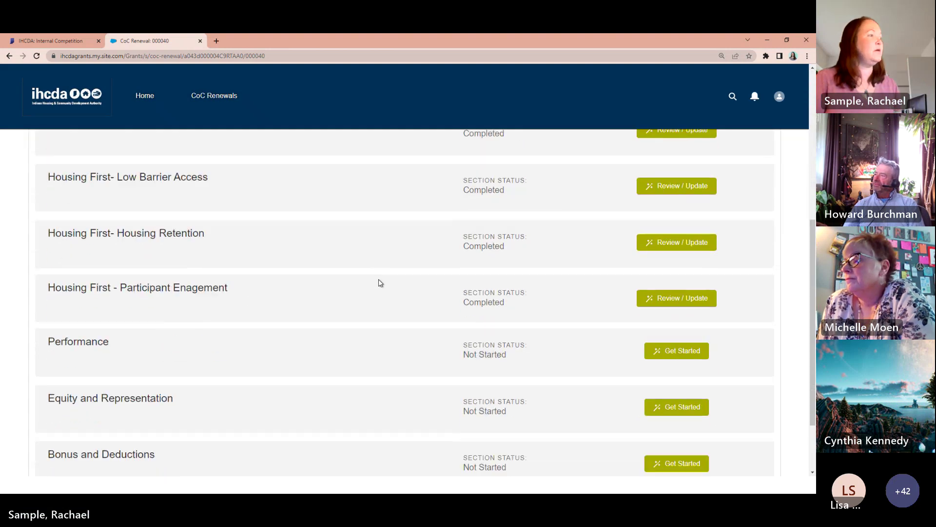
Start the Performance section's HMIS questions, then switch to the FY2023 folder in File Explorer
click(676, 358)
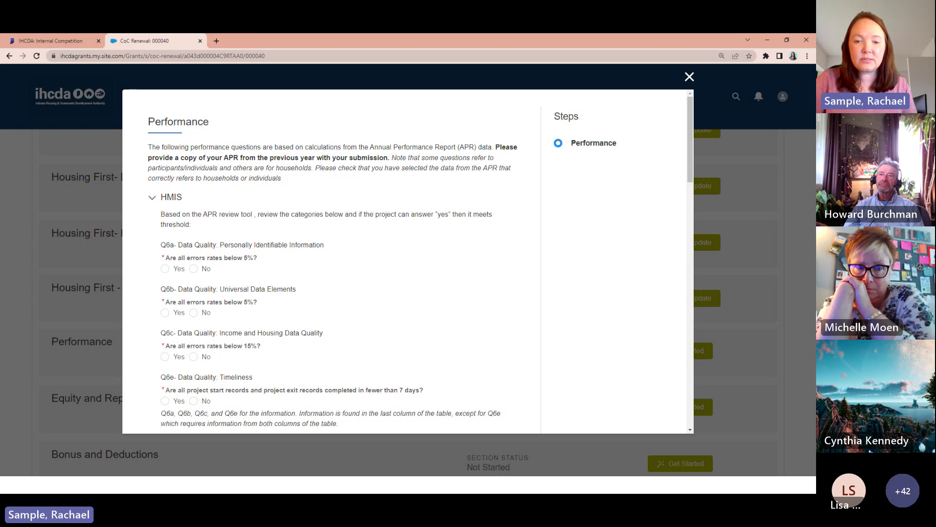
key(alt+Tab)
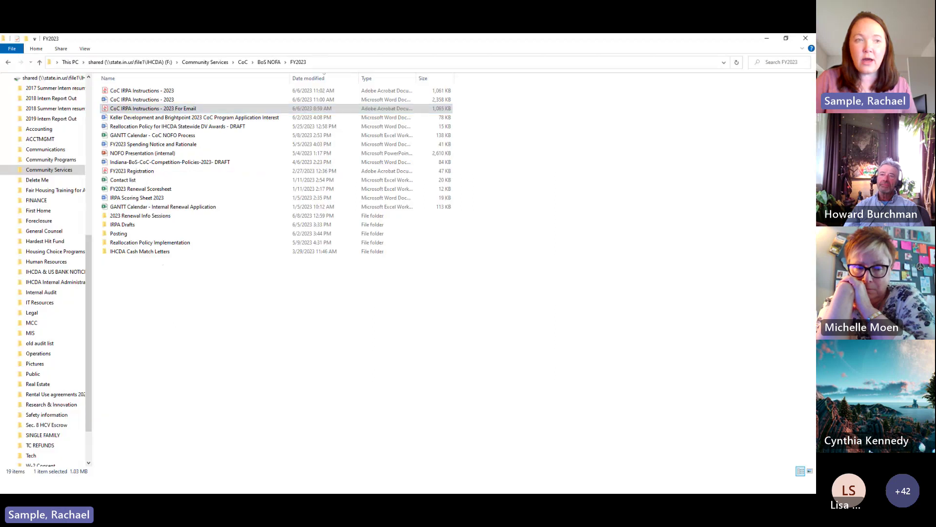
Open 'CoC IRPA Instructions - 2023 For Email' in Acrobat and maximize the window
double_click(151, 110)
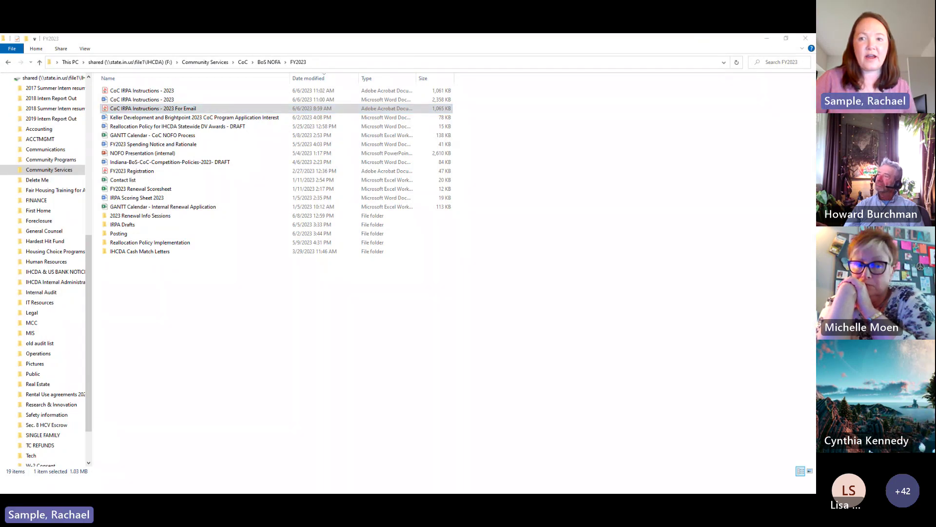
click(561, 134)
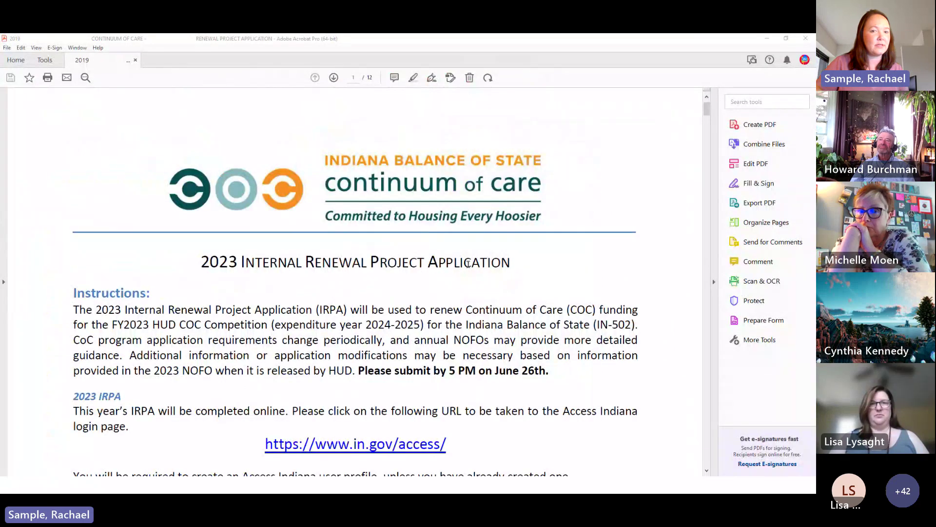
Page forward to page 8's Performance Questions table and select the 'Q6a' HMIS label
scroll(461, 265, down, 3)
click(335, 79)
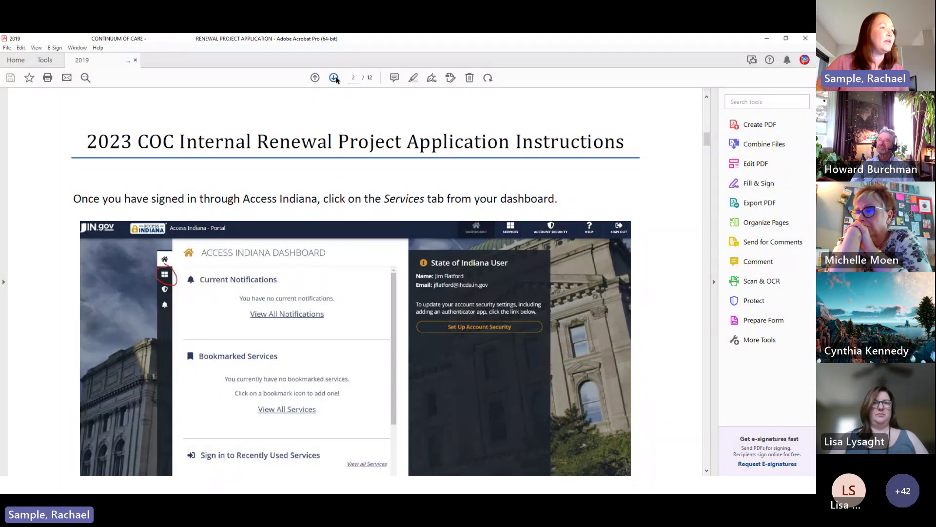
click(334, 79)
click(334, 79)
click(334, 78)
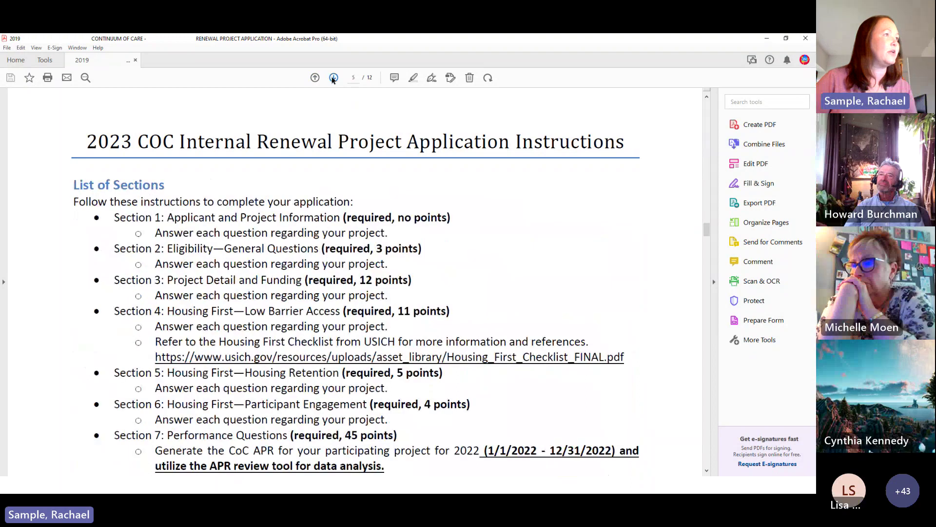
click(333, 79)
click(334, 78)
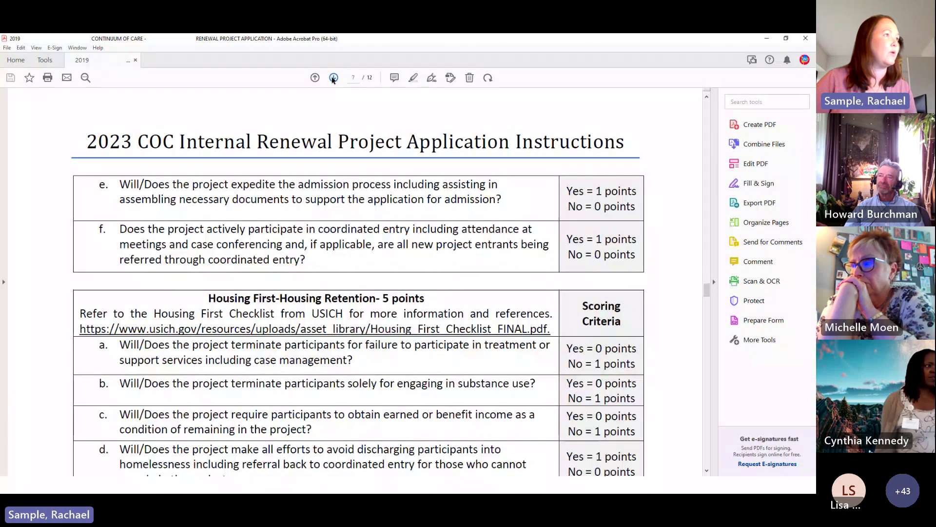
click(334, 79)
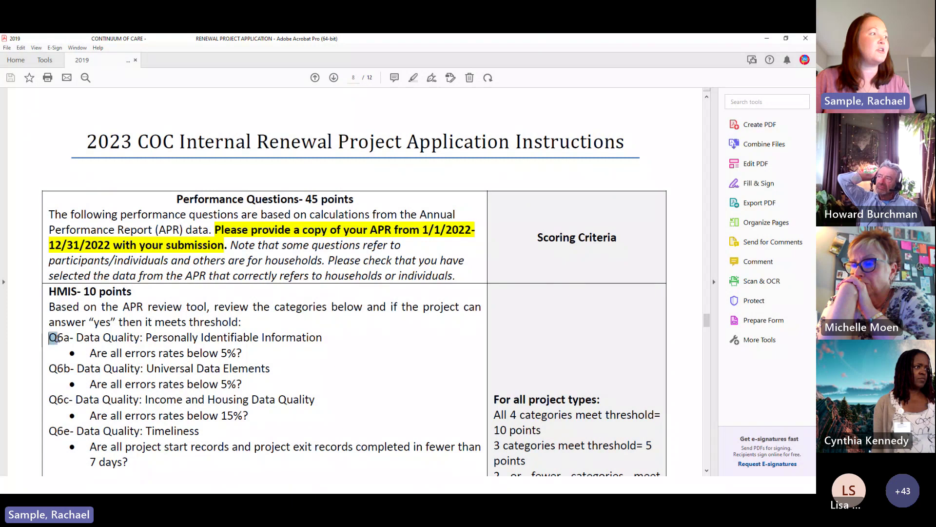
drag(51, 337, 70, 339)
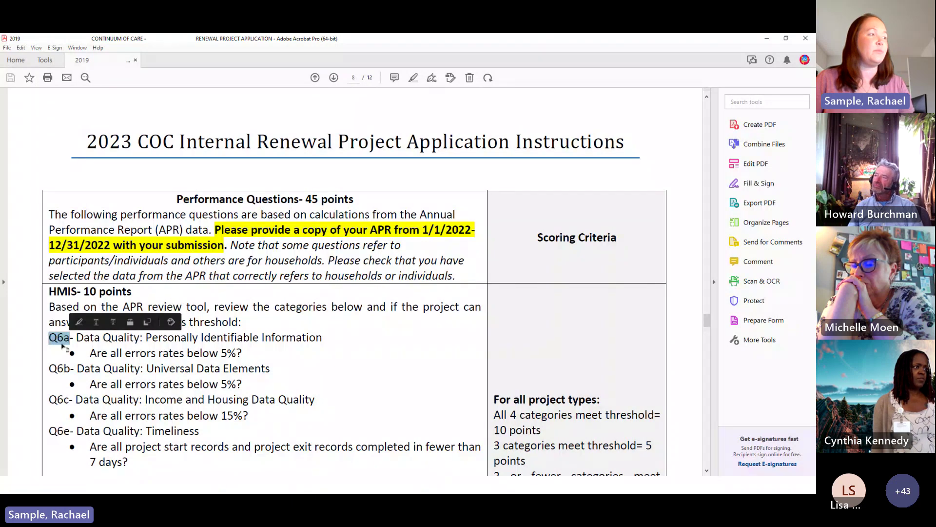
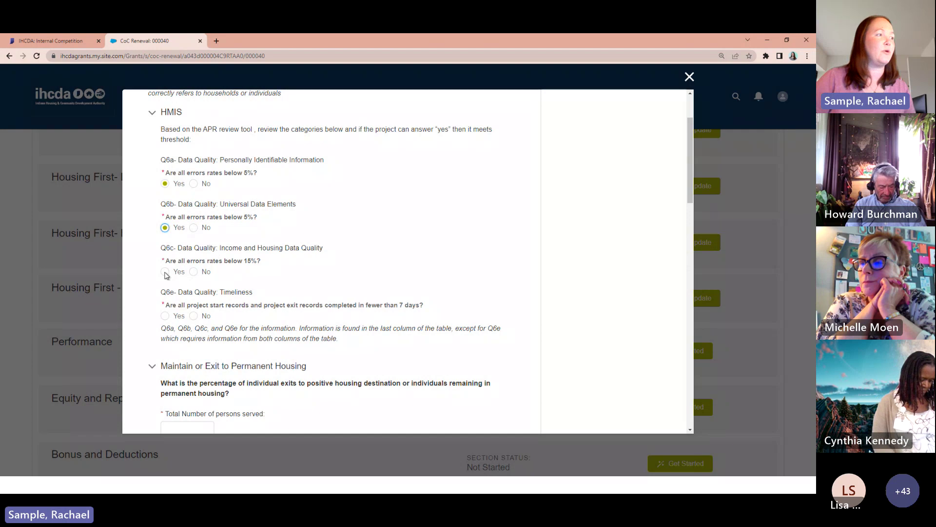
Mark Yes for Q6c income data quality and Q6e timeliness in the HMIS section
click(166, 273)
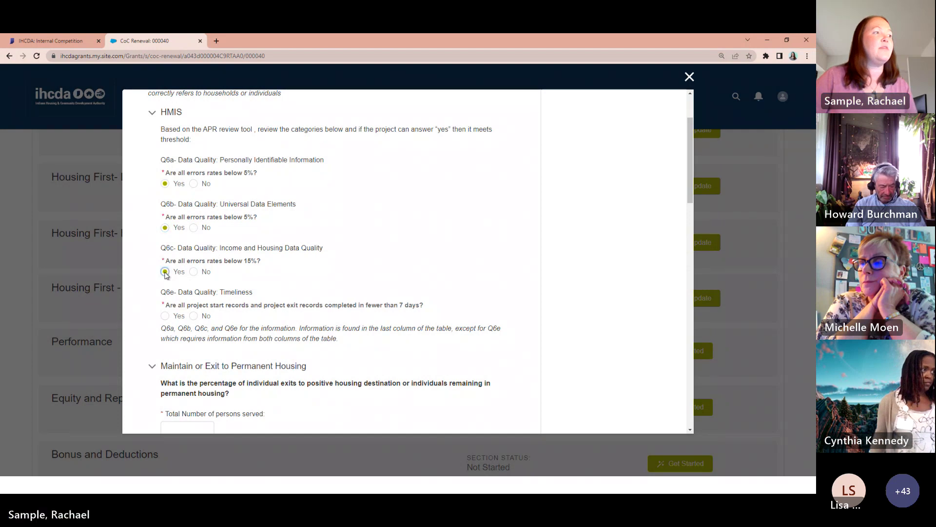
click(165, 316)
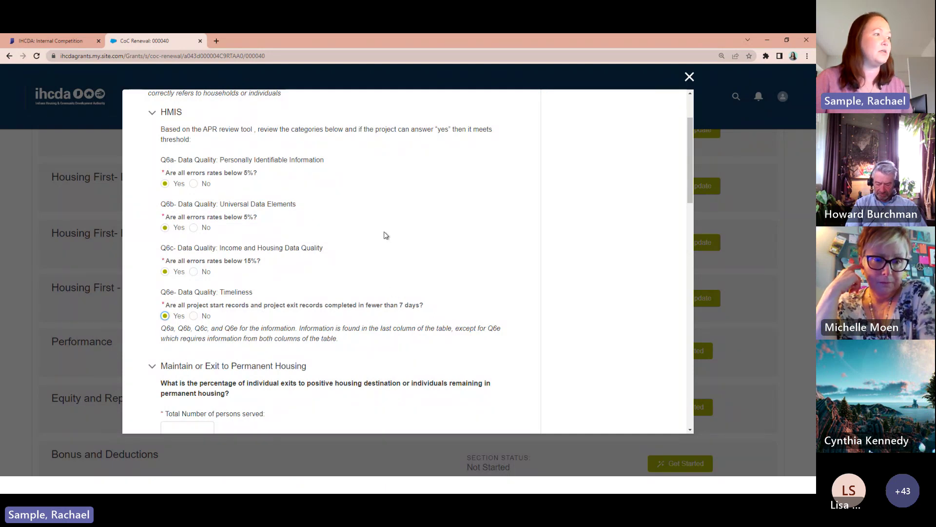
scroll(385, 235, down, 4)
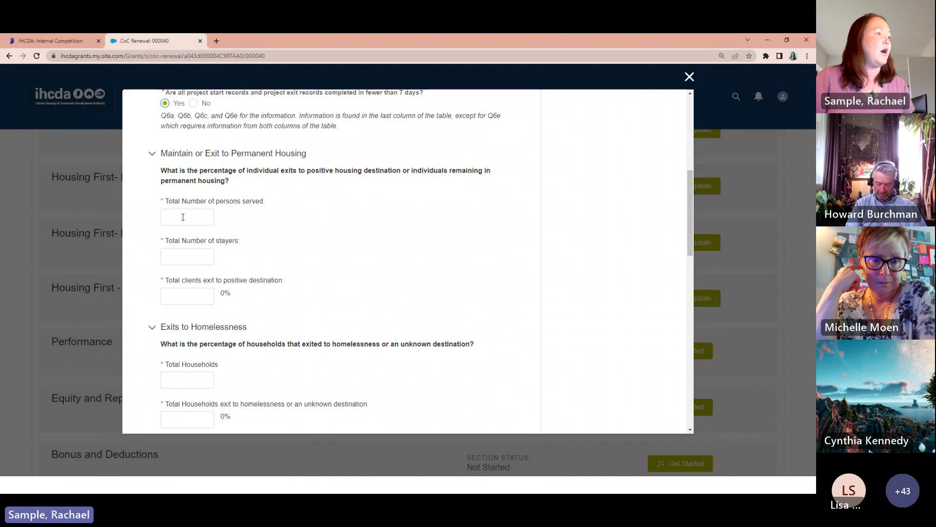
Enter 100 persons served, 50 stayers and 50 exits to positive destinations
click(183, 217)
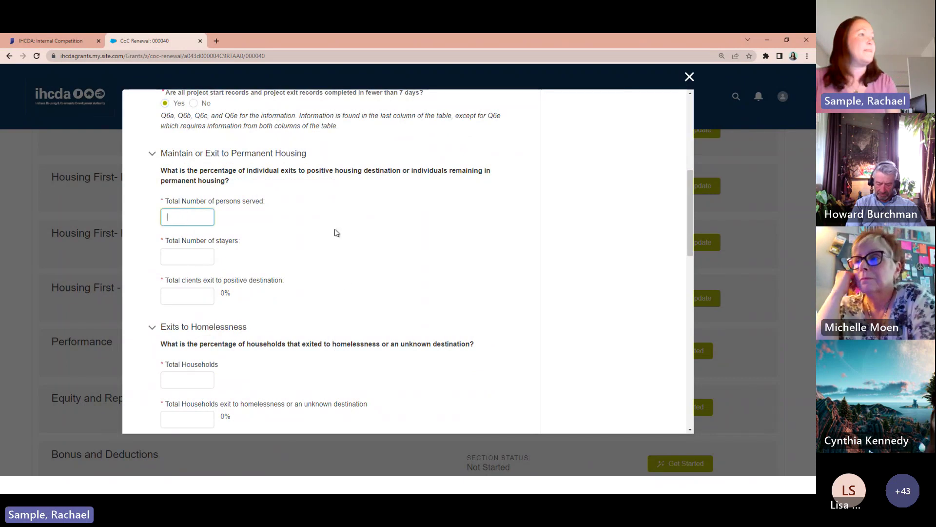
text(100)
click(192, 259)
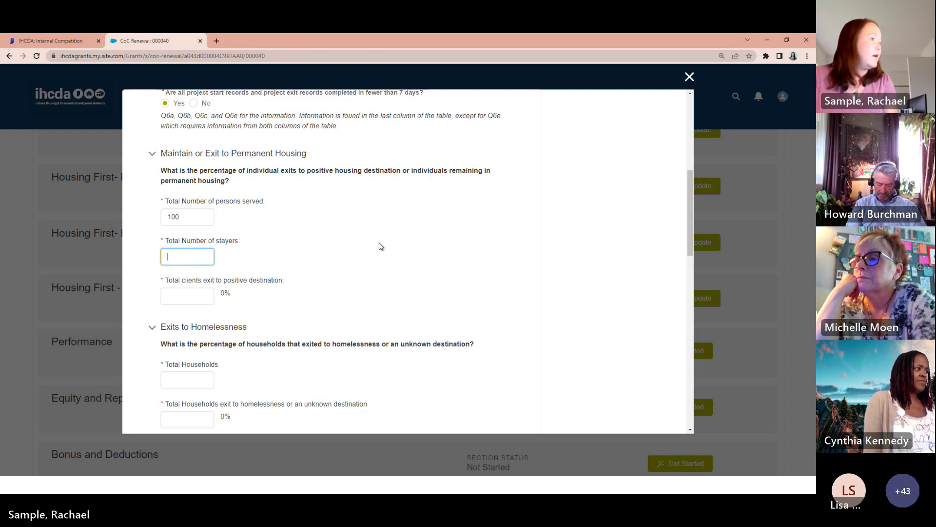
text(50)
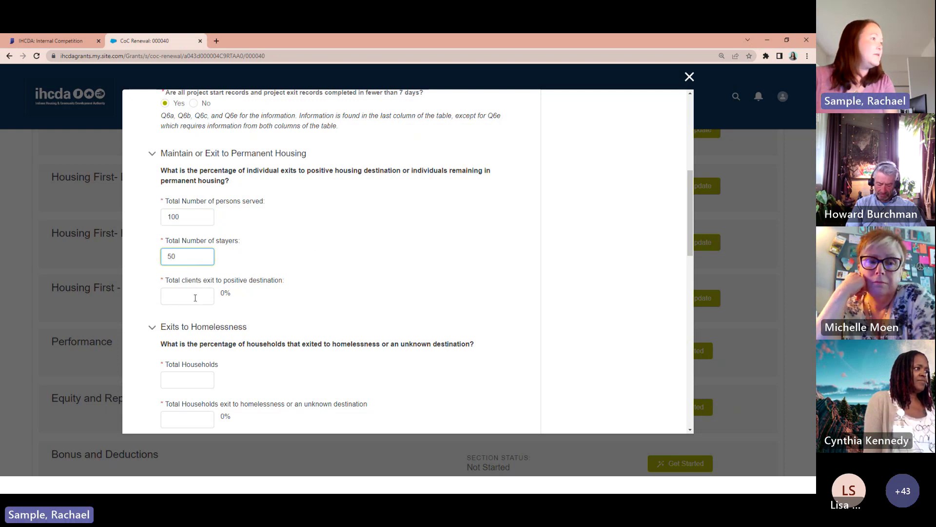
click(195, 298)
text(50)
Highlight the positive-destination and persons-served question labels, then clear the highlights
triple_click(356, 279)
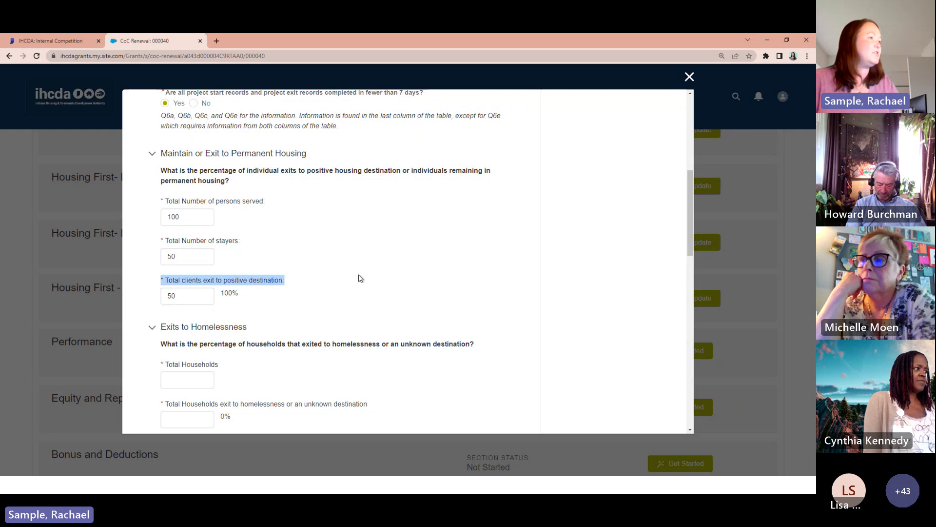
click(409, 272)
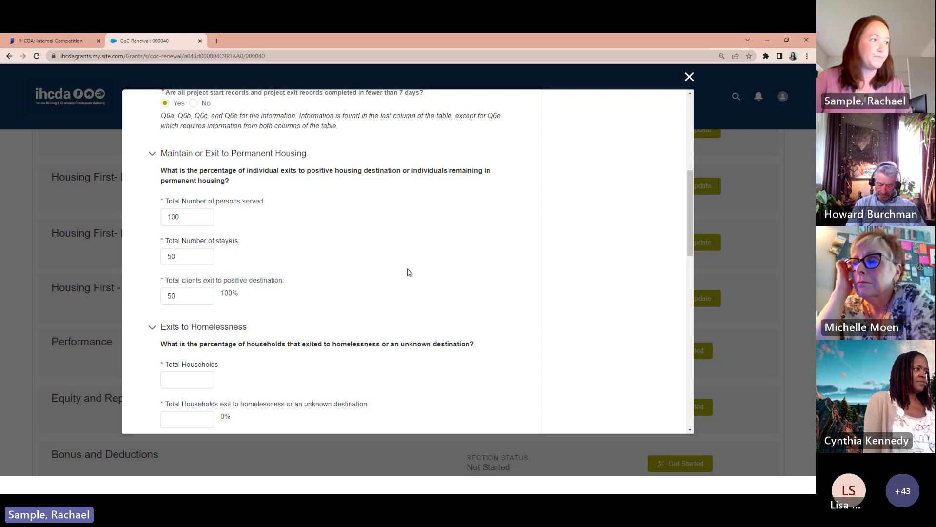
drag(169, 201, 261, 200)
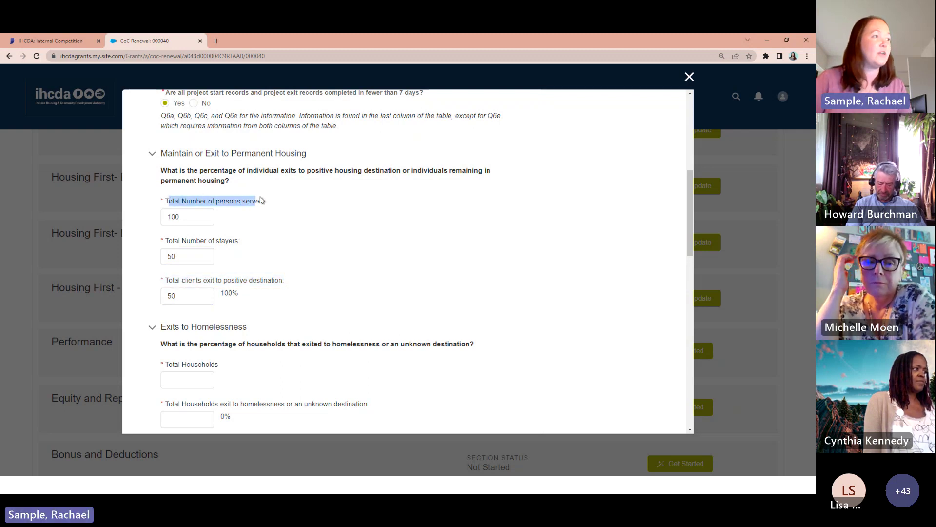
click(261, 200)
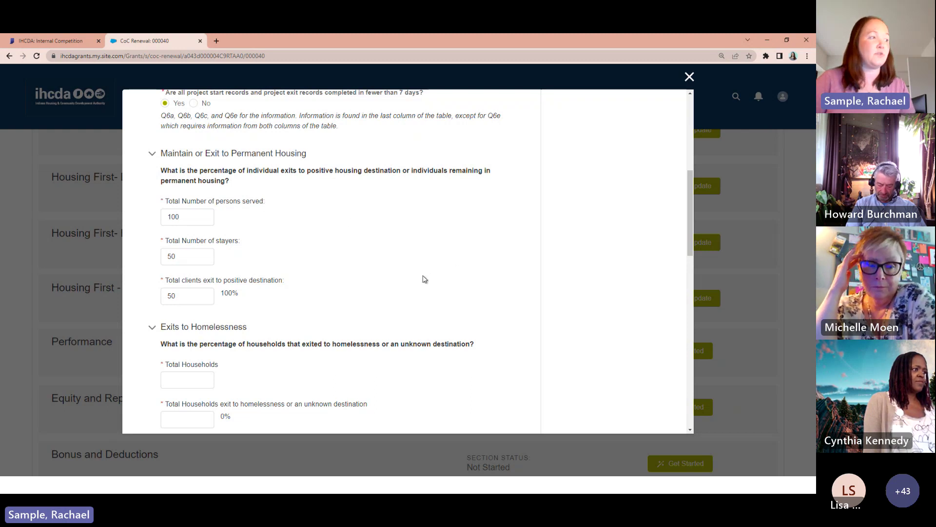
scroll(424, 275, down, 1)
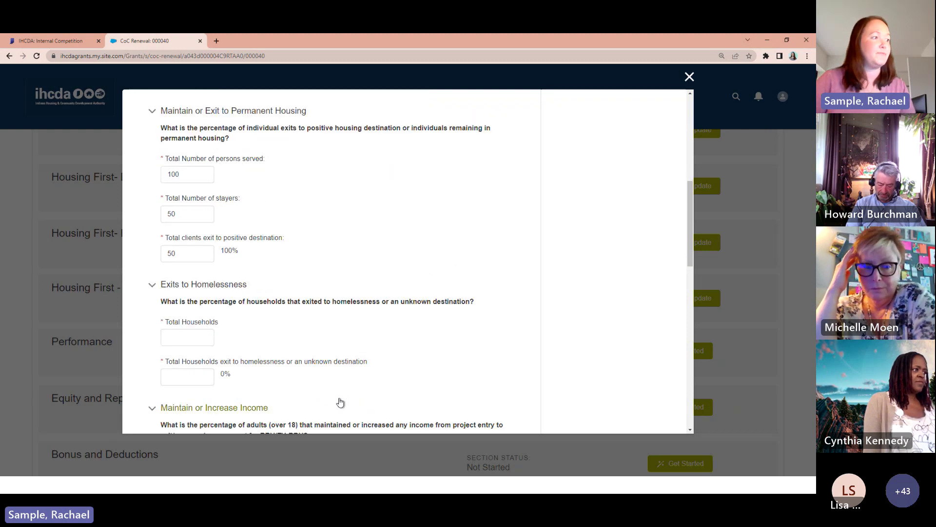
Enter 50 total households and 2 exits to homelessness, giving 4%
click(191, 335)
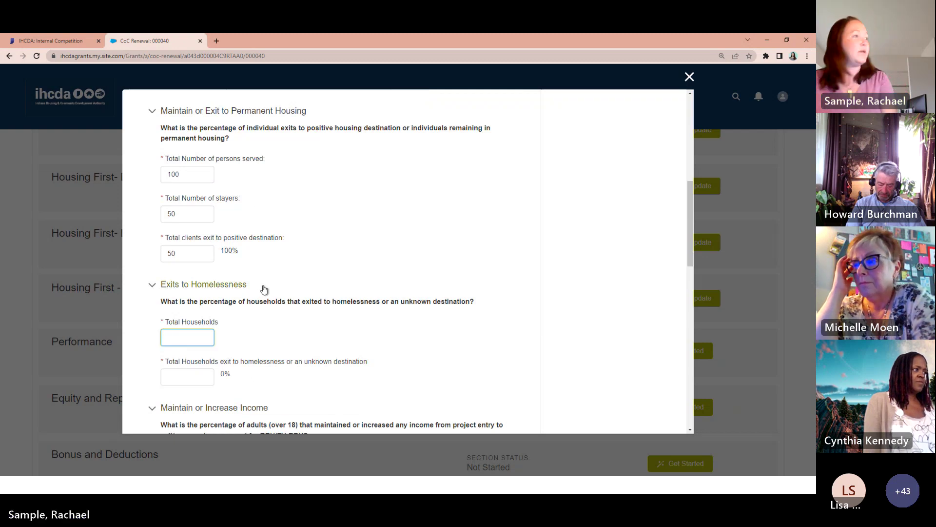
text(50)
click(354, 322)
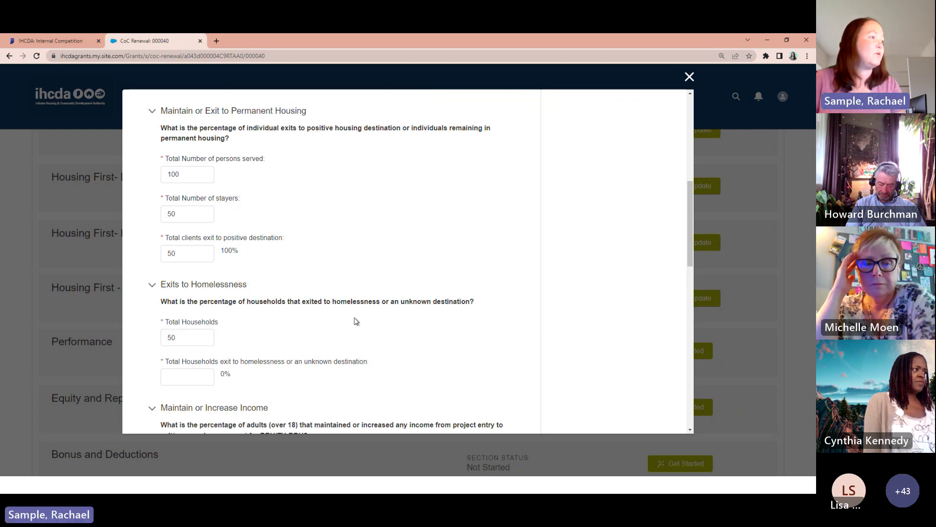
scroll(356, 320, down, 1)
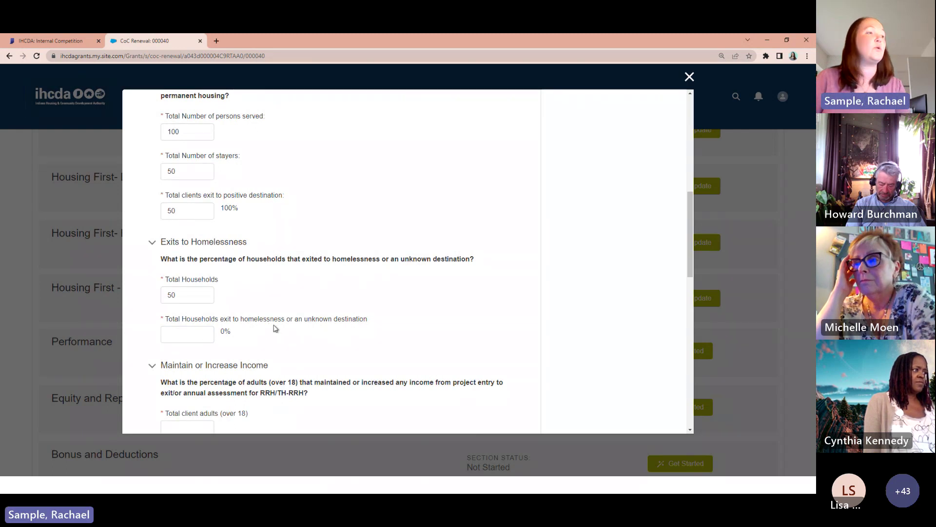
click(187, 336)
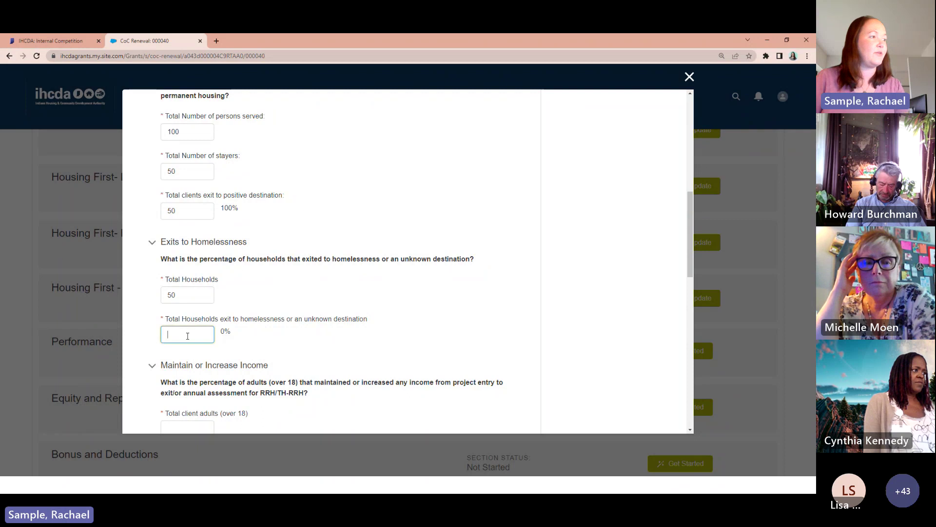
text(2)
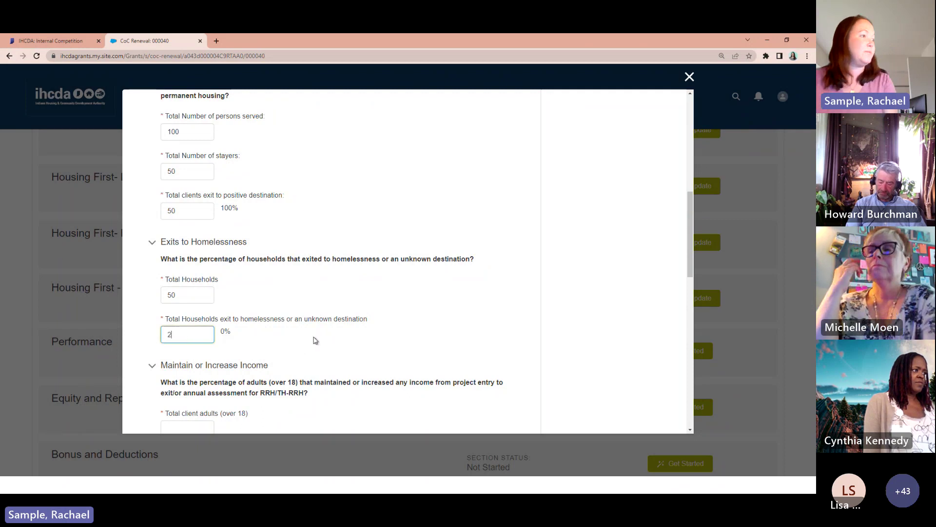
click(314, 338)
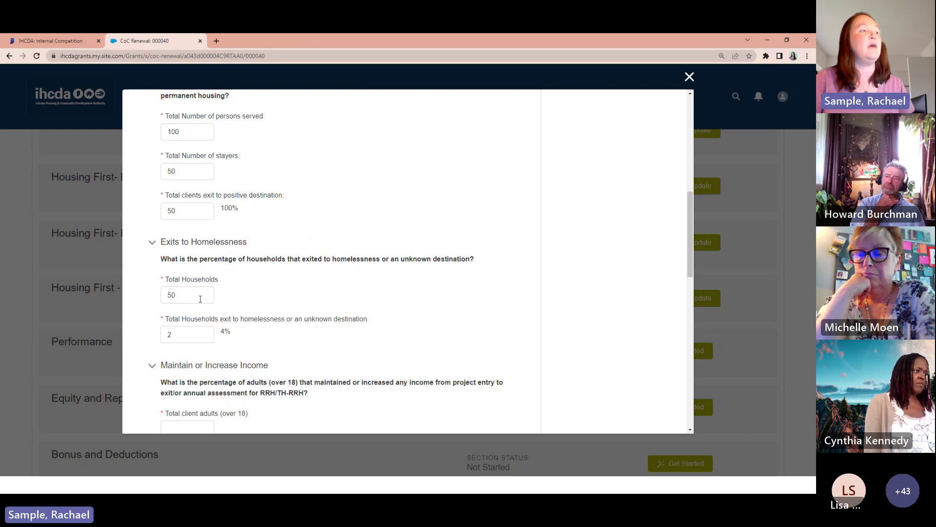
Reselect the homelessness-exit count and leave it at 2
drag(178, 335, 163, 336)
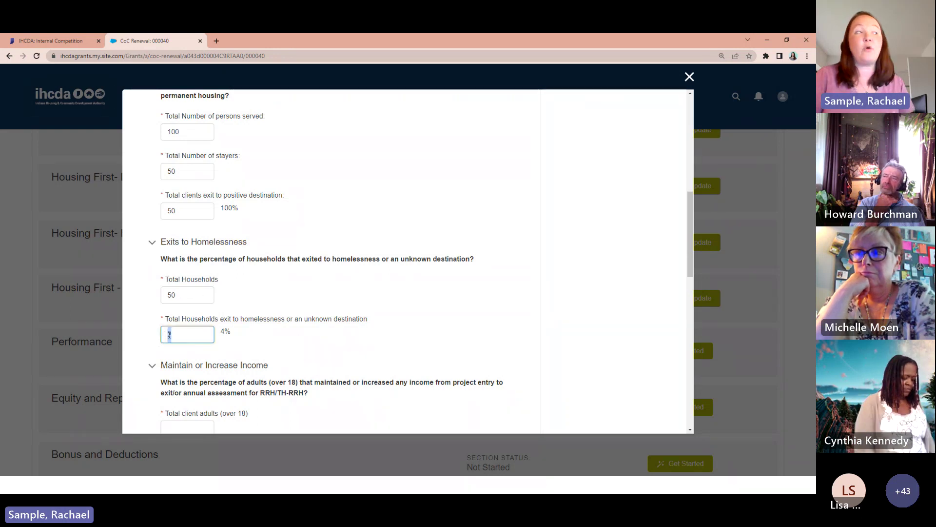
click(192, 335)
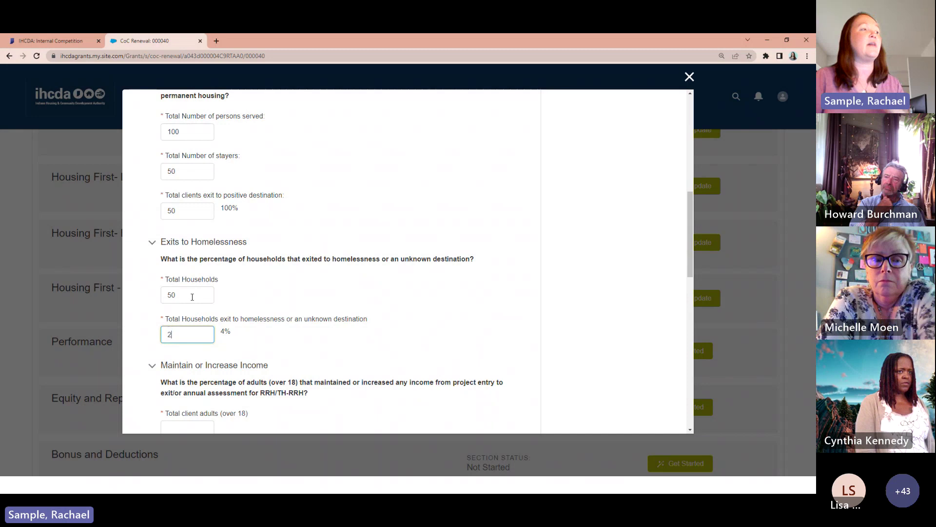
click(186, 337)
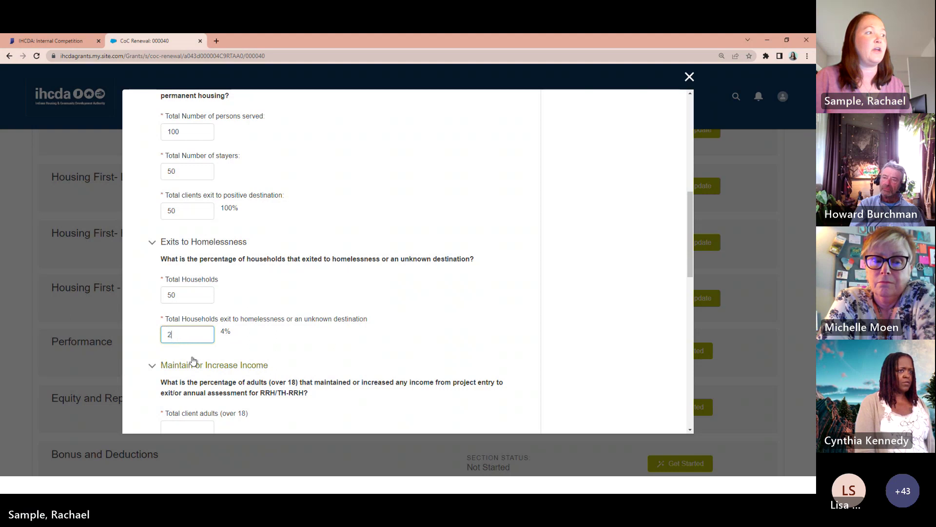
double_click(172, 334)
click(352, 345)
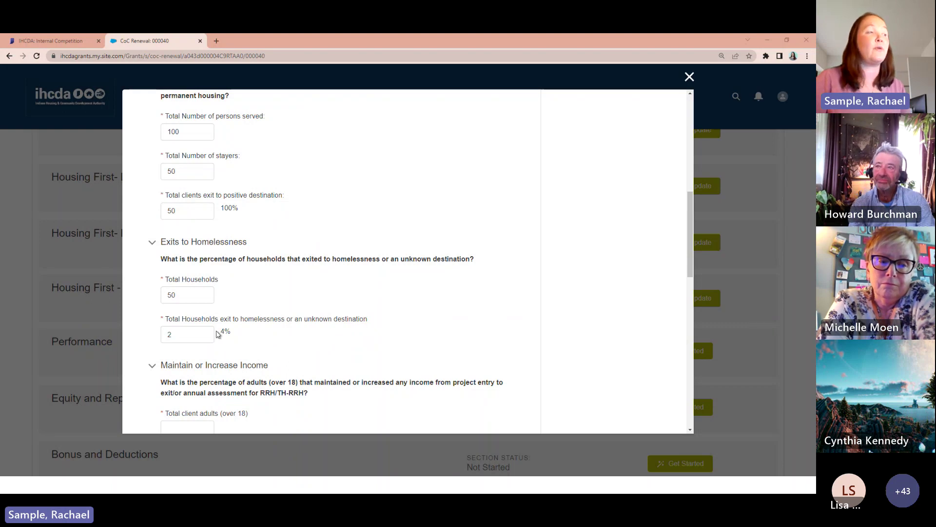
Try 100 total households (rate drops to 2%), then restore 50 households for 4%
scroll(266, 337, up, 2)
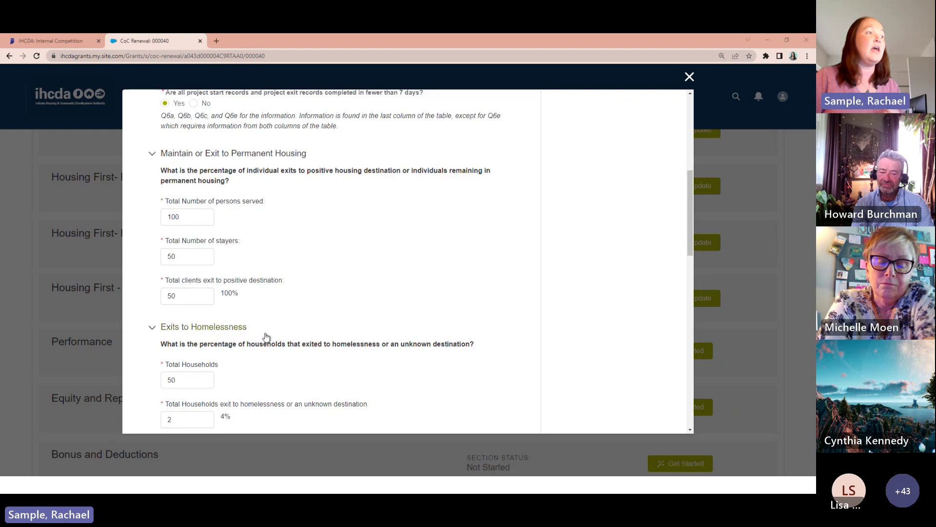
scroll(244, 342, down, 1)
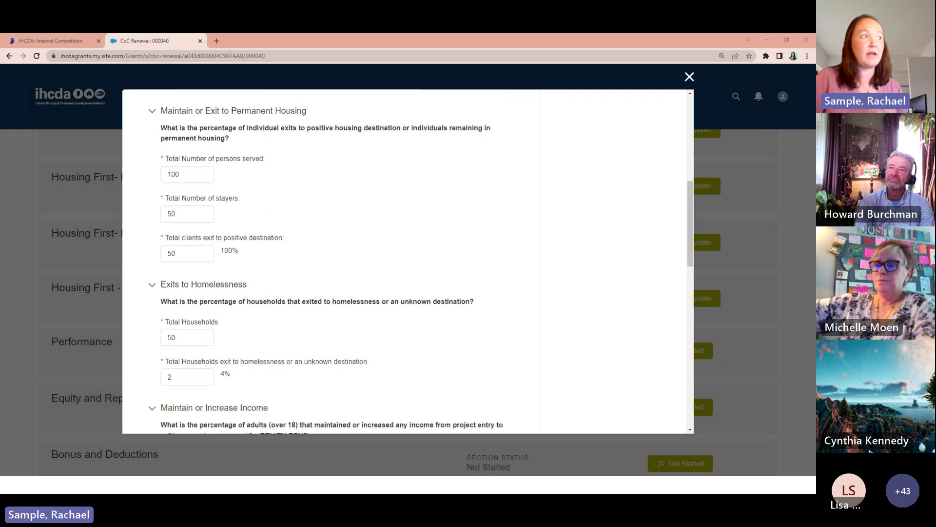
drag(197, 338, 118, 340)
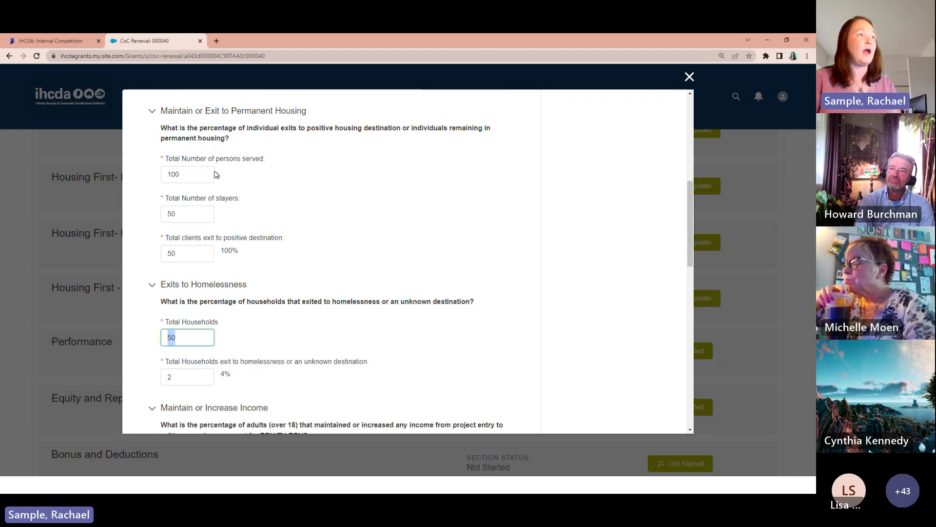
text(100)
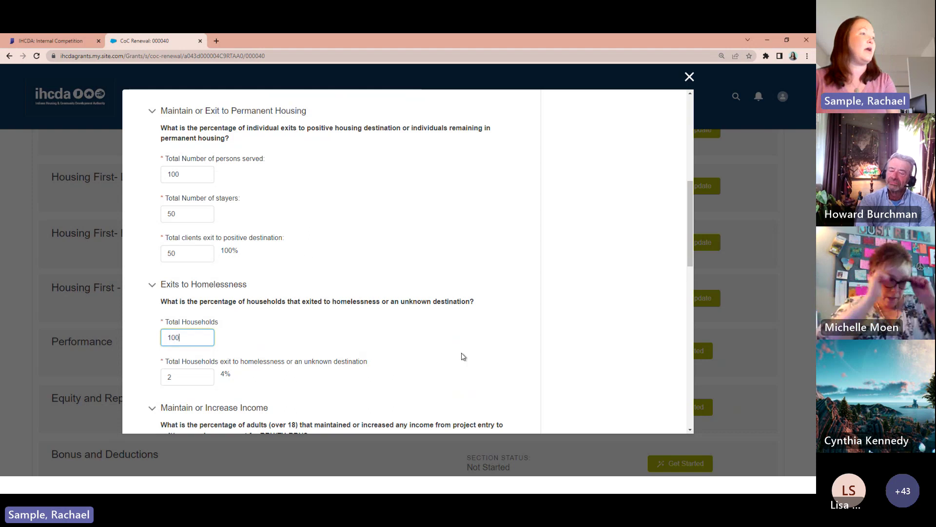
click(464, 339)
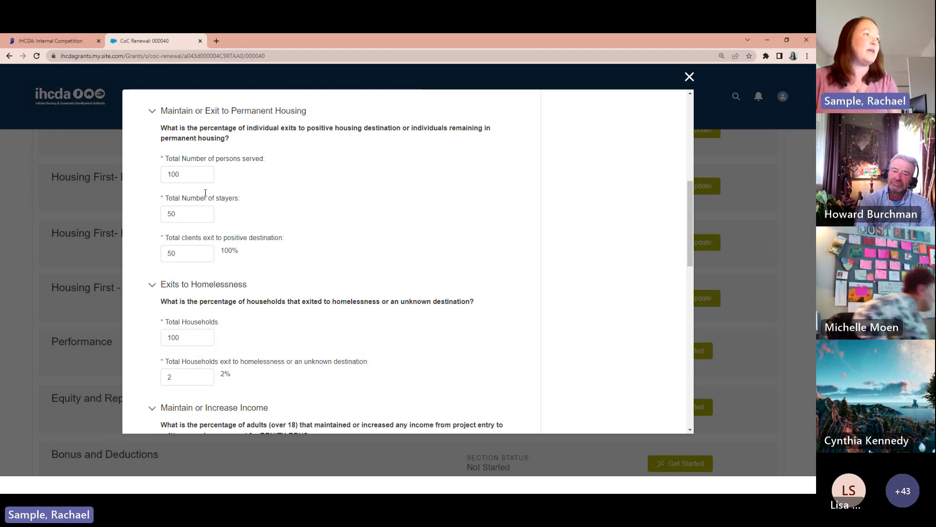
drag(193, 341, 122, 341)
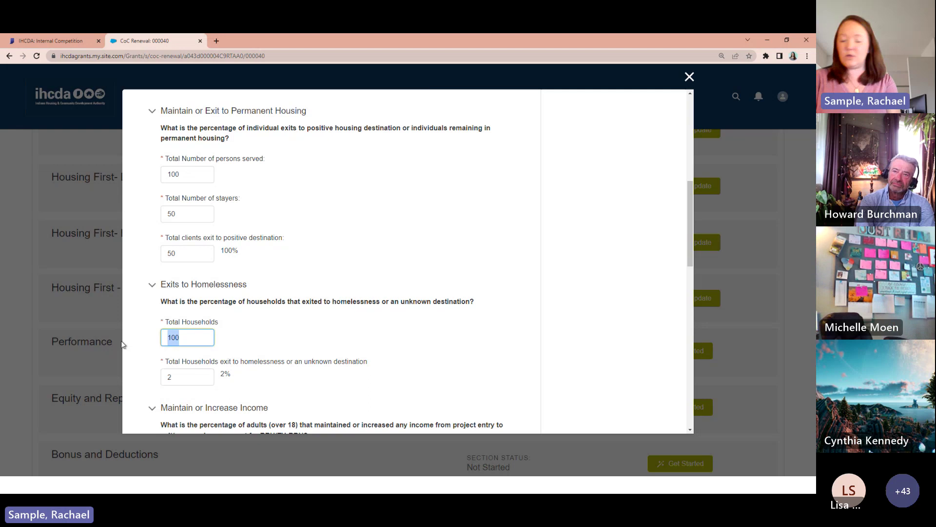
text(50)
click(381, 344)
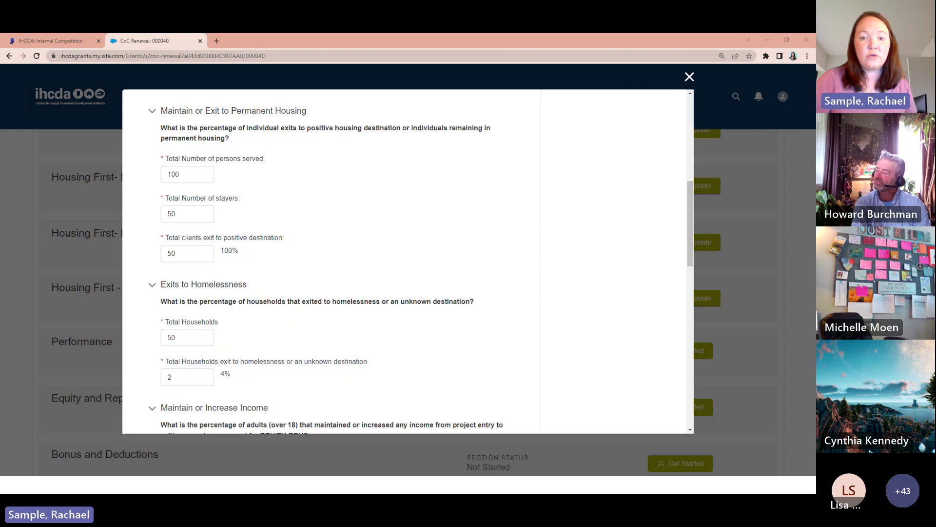
key(alt+Tab)
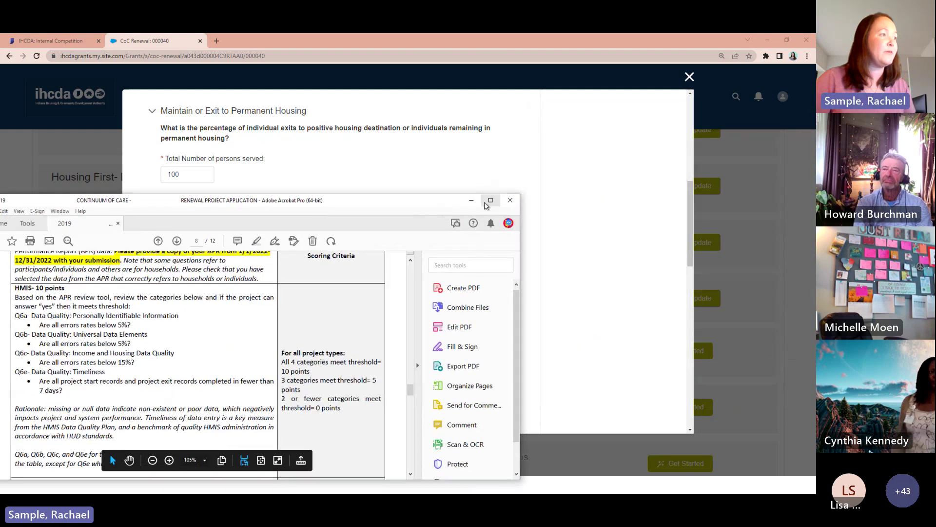
scroll(315, 306, down, 3)
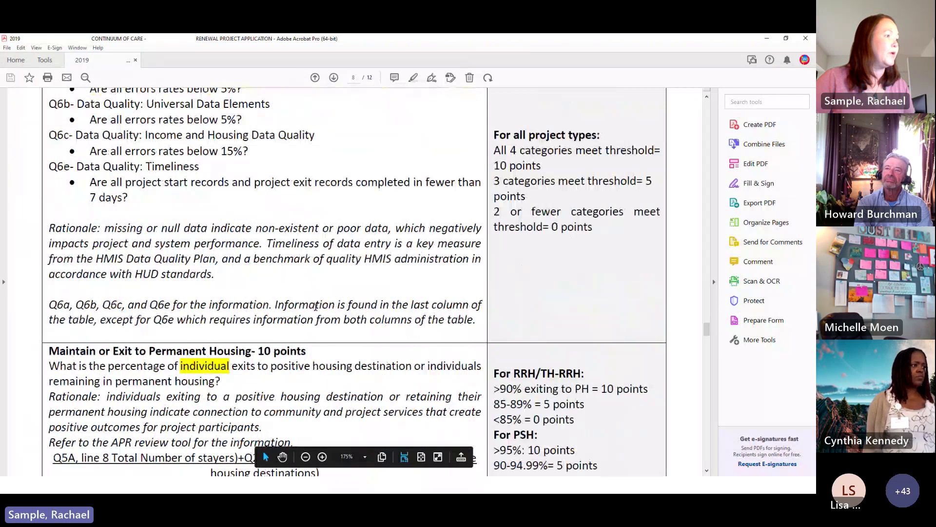
scroll(315, 306, down, 1)
scroll(151, 344, down, 2)
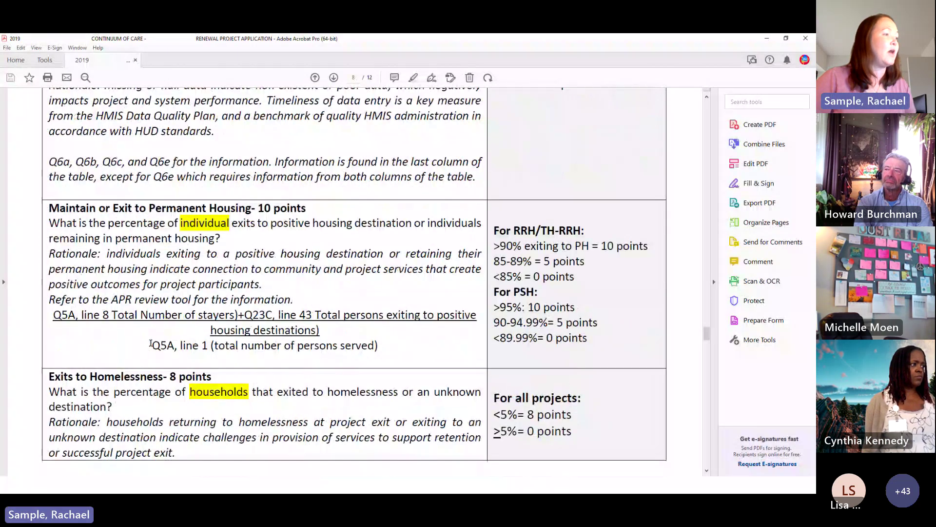
scroll(245, 315, down, 1)
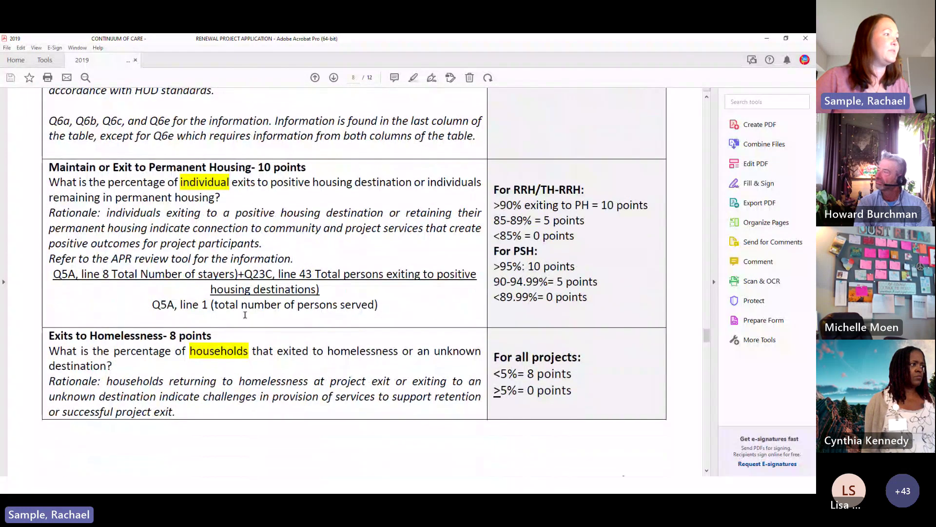
scroll(246, 315, down, 3)
scroll(288, 277, down, 1)
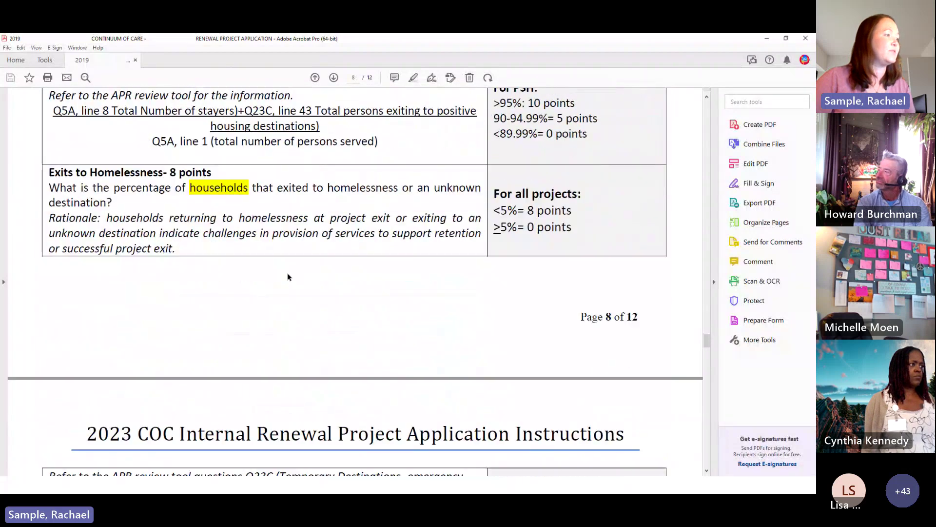
scroll(289, 277, down, 2)
scroll(244, 219, up, 2)
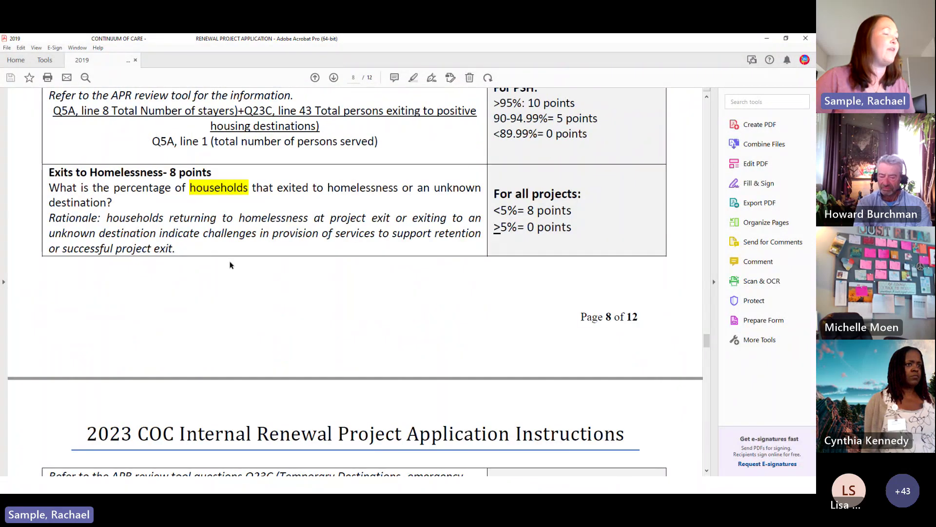
scroll(231, 265, down, 3)
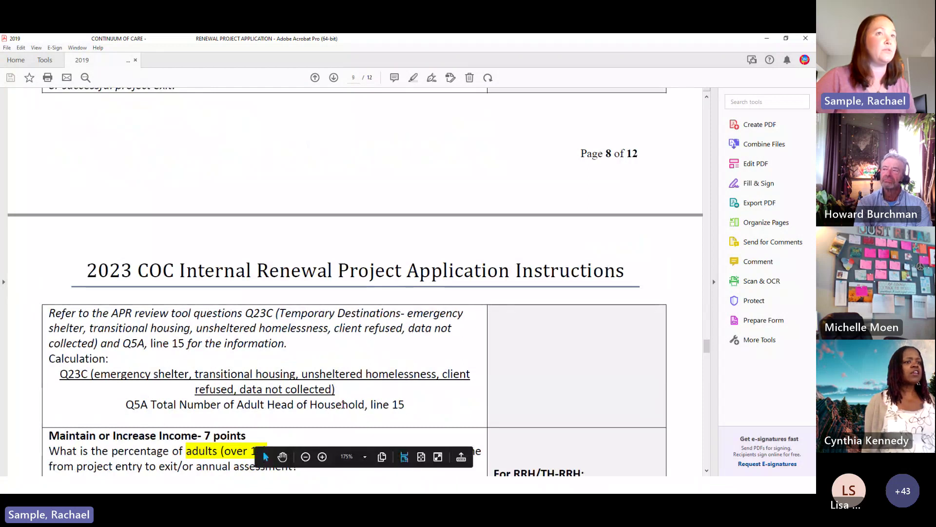
click(769, 40)
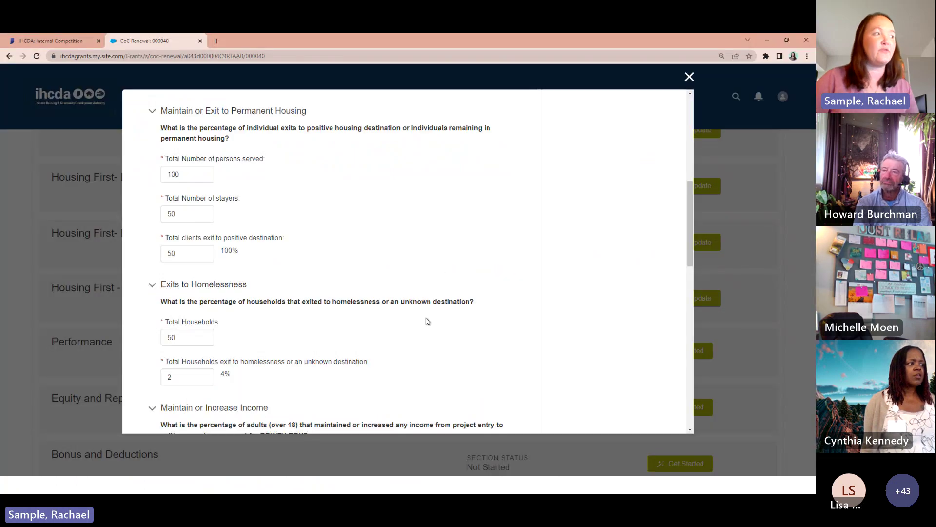
Enter 50 total client adults over 18, then switch to the instructions PDF
scroll(417, 331, down, 1)
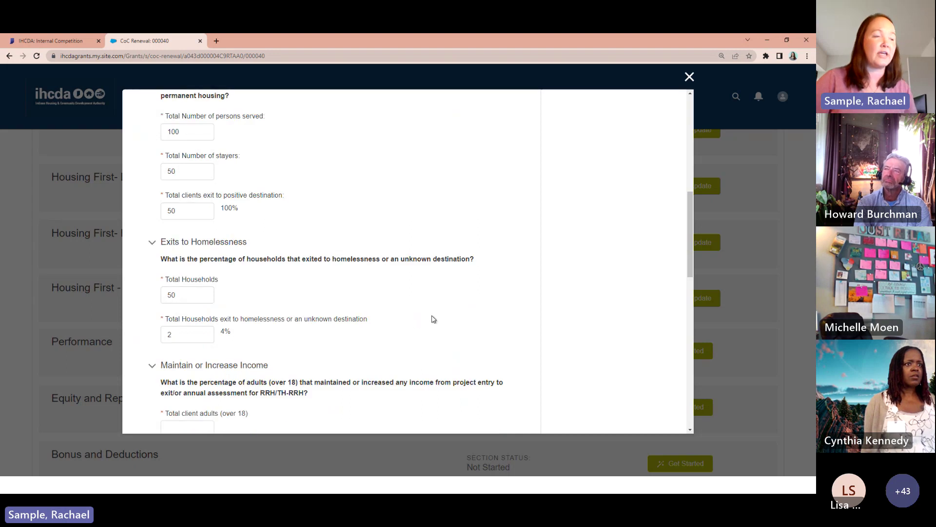
scroll(458, 318, down, 3)
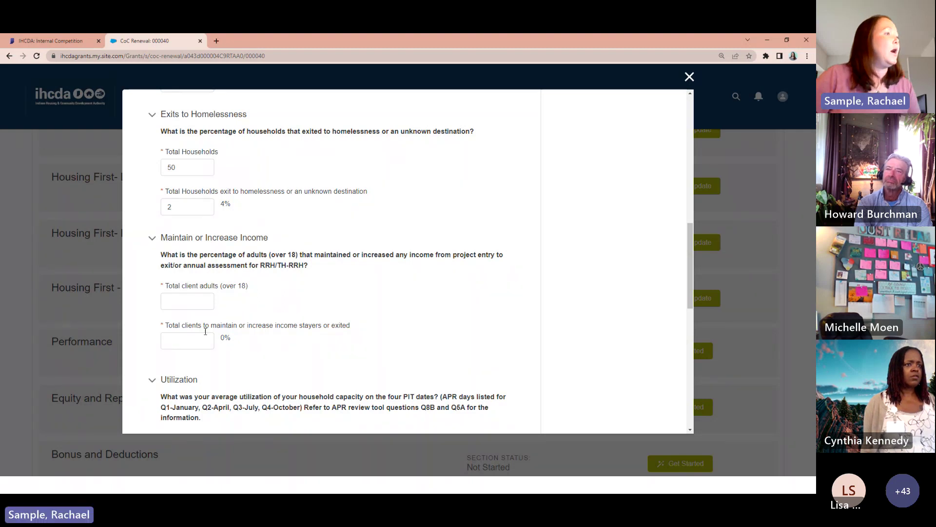
click(182, 296)
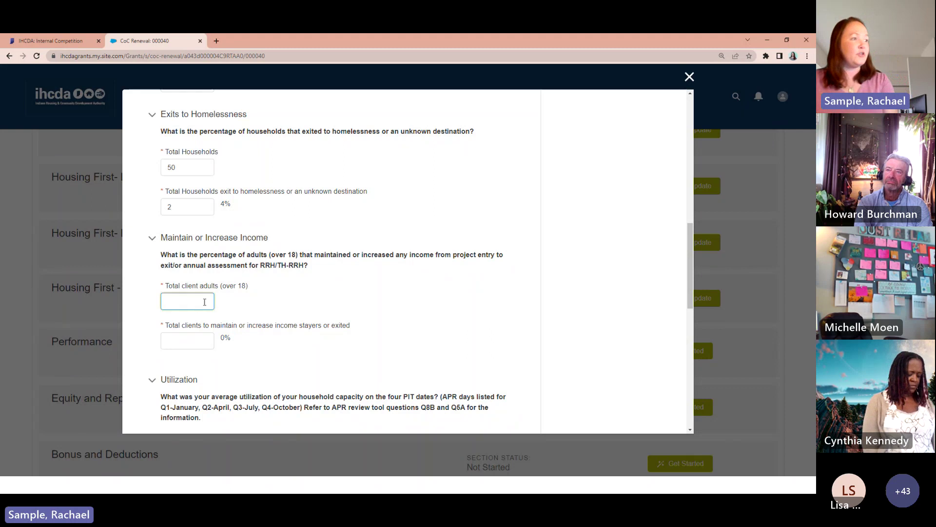
text(50)
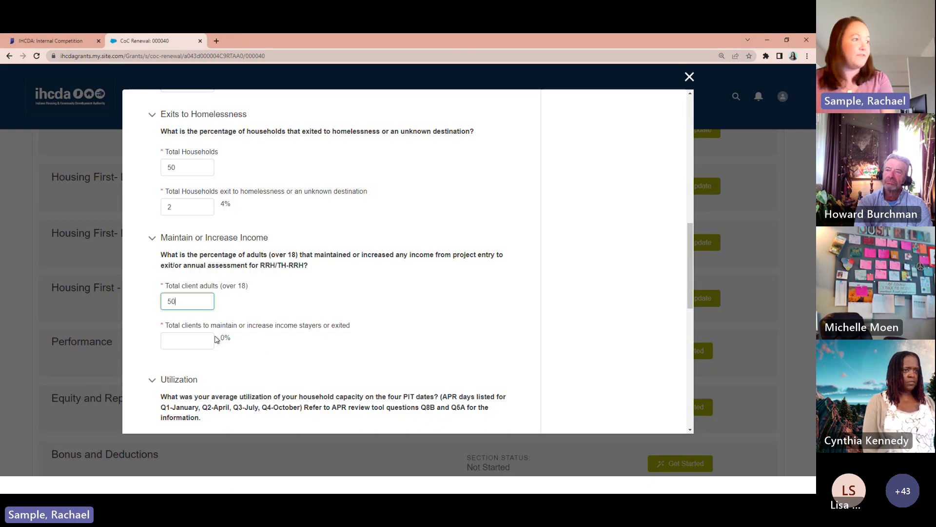
click(194, 338)
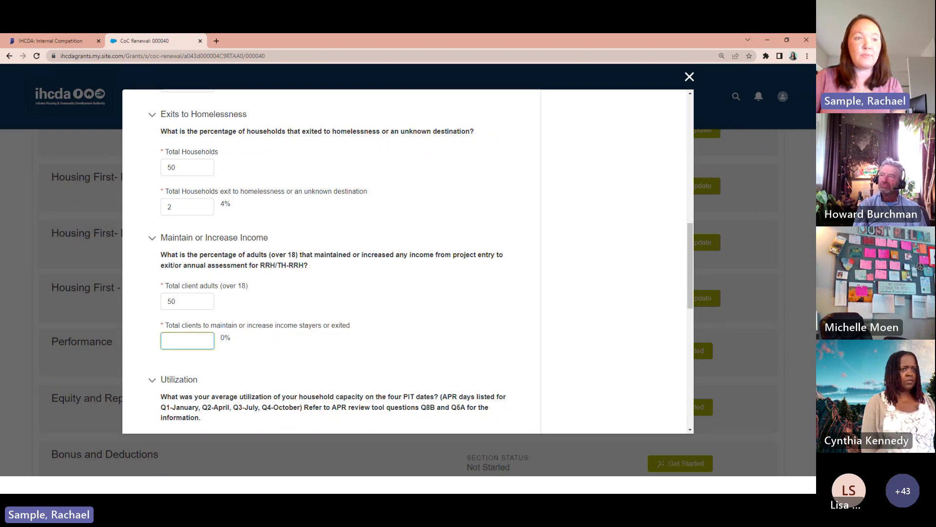
key(alt+Tab)
scroll(523, 321, down, 4)
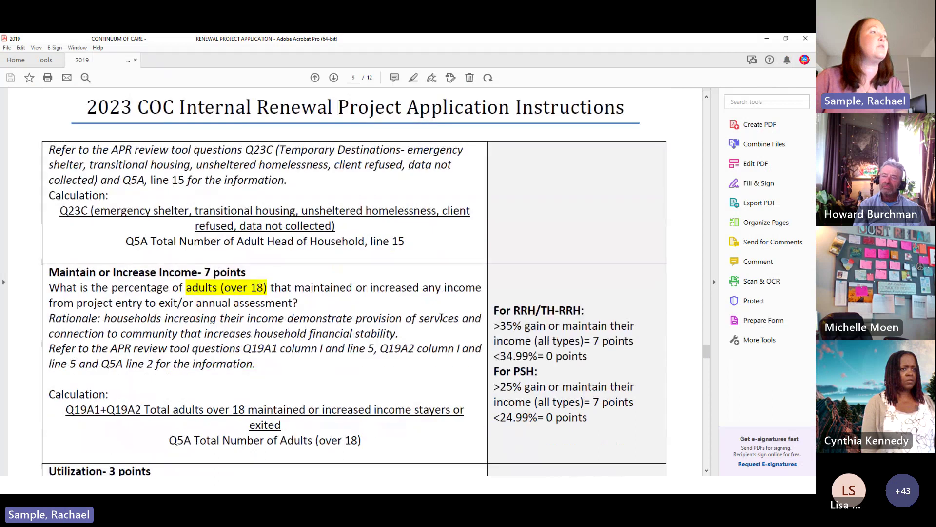
Read the Maintain or Increase Income scoring guidance, then minimize Acrobat
scroll(437, 318, down, 3)
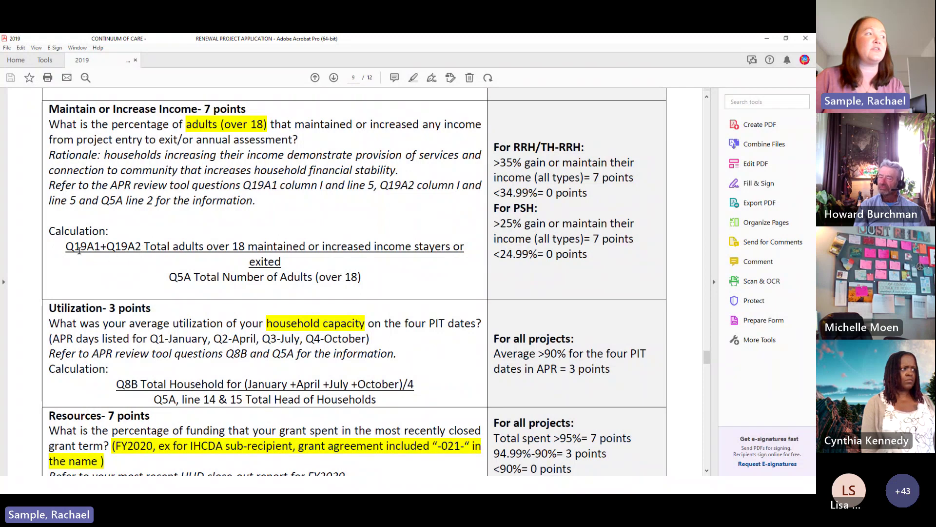
click(767, 38)
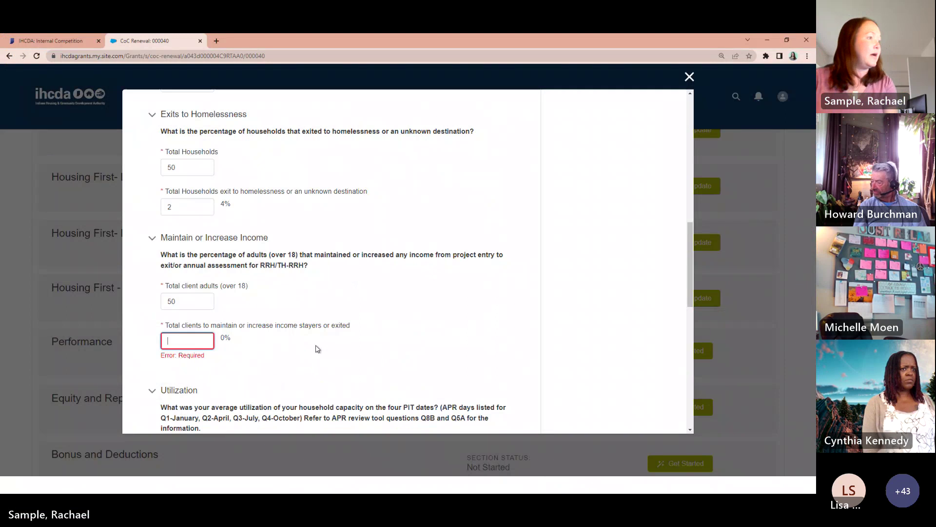
Enter 30 clients maintaining or increasing income, giving 60%
text(30)
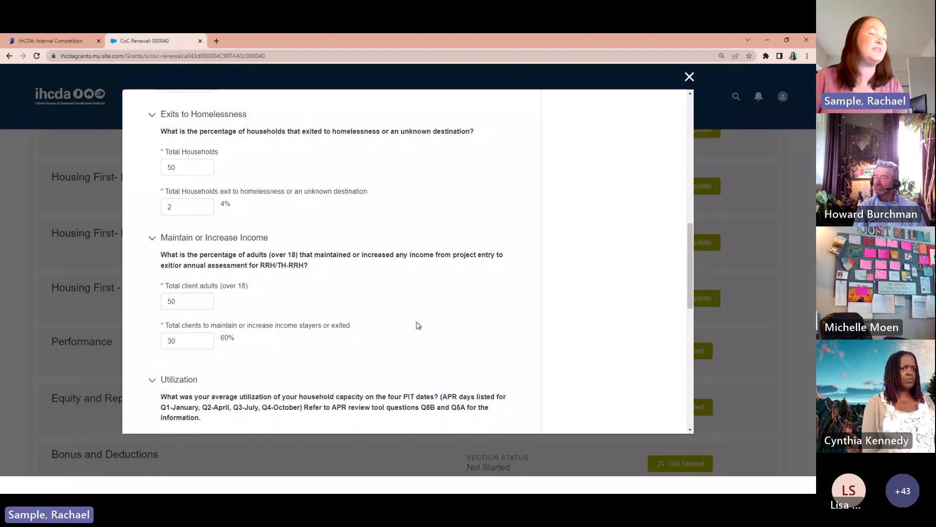
scroll(410, 337, down, 2)
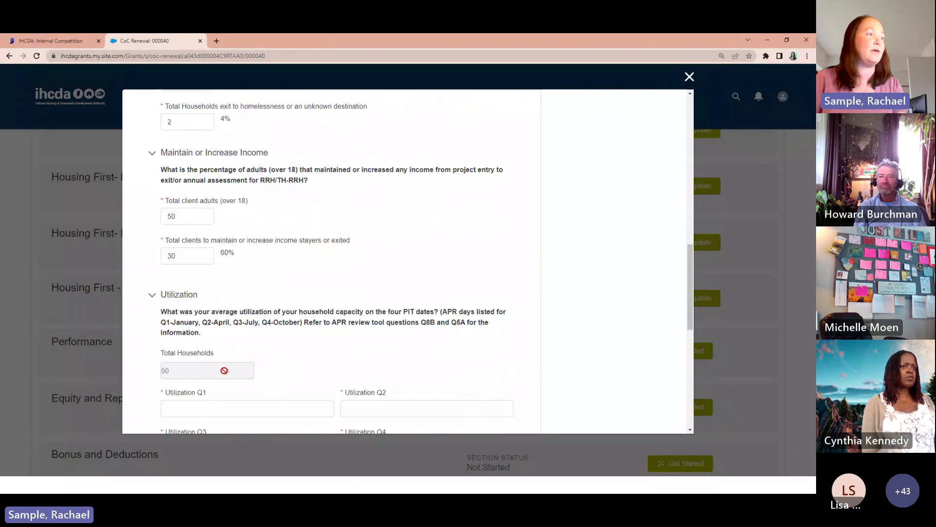
scroll(203, 242, down, 4)
Enter Utilization counts 45, 50, 40 and 50 for Q1–Q4, averaging 46.25 (93%)
click(218, 236)
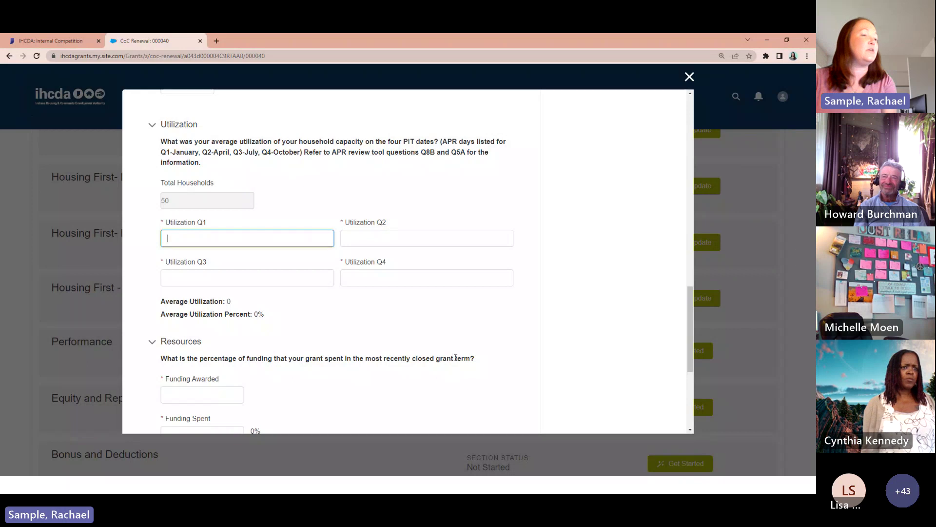
text(45)
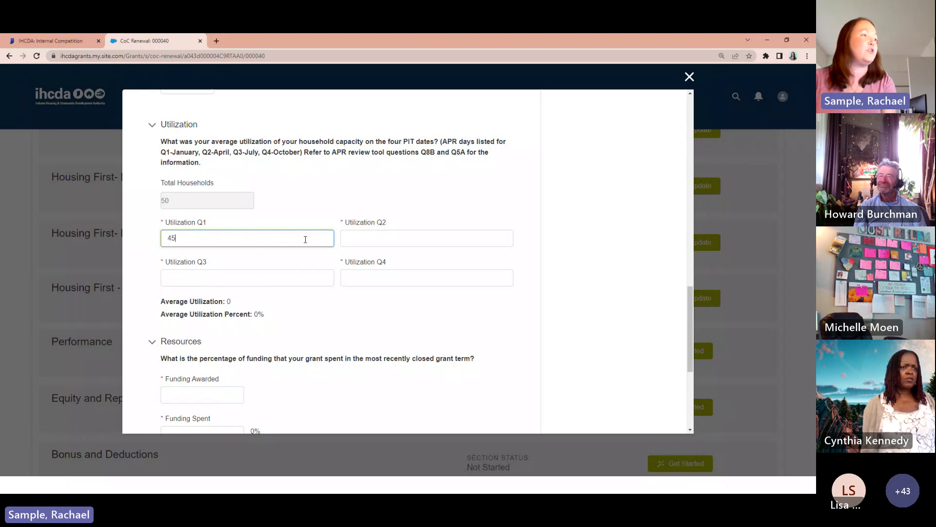
click(416, 239)
text(50)
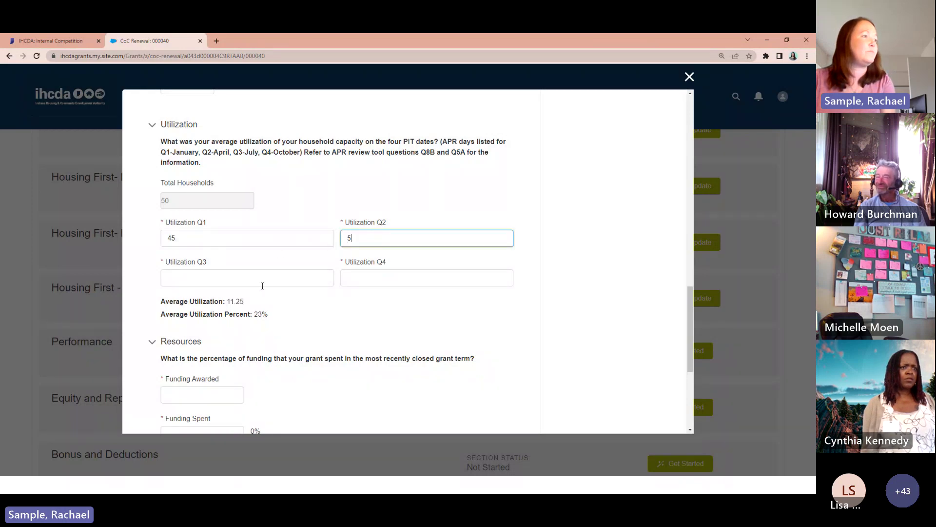
click(234, 280)
text(40)
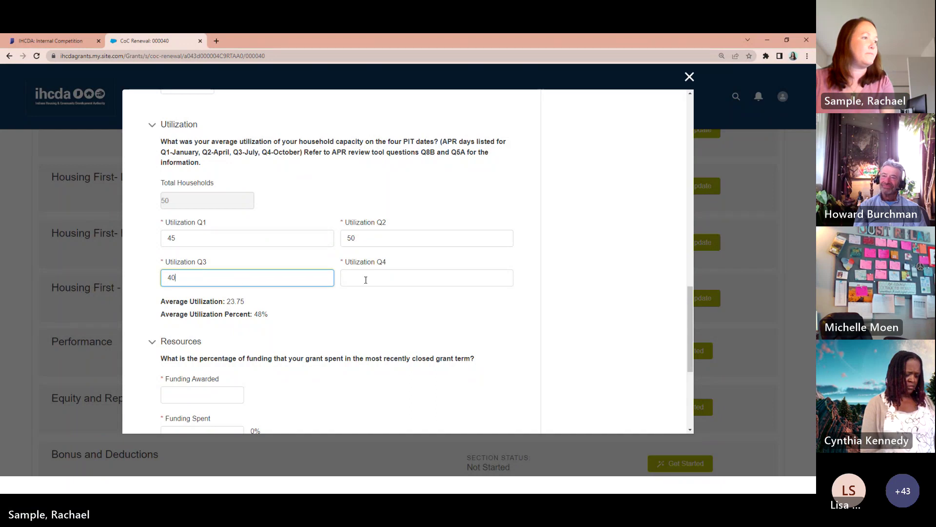
click(372, 278)
text(50)
click(439, 218)
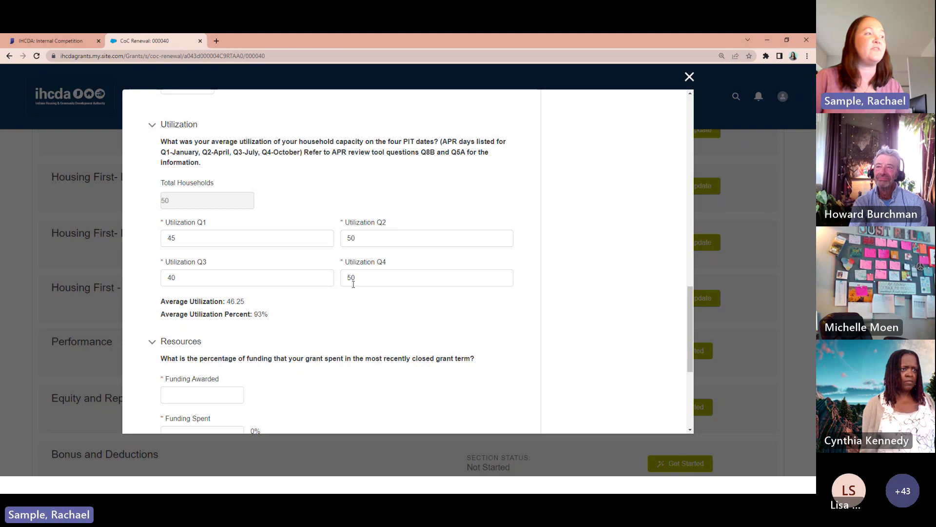
scroll(385, 300, down, 3)
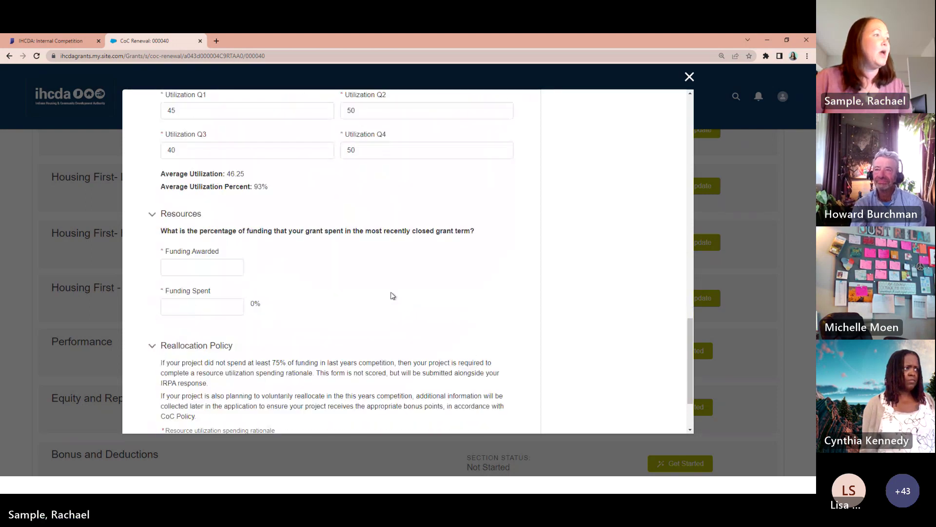
scroll(395, 295, down, 1)
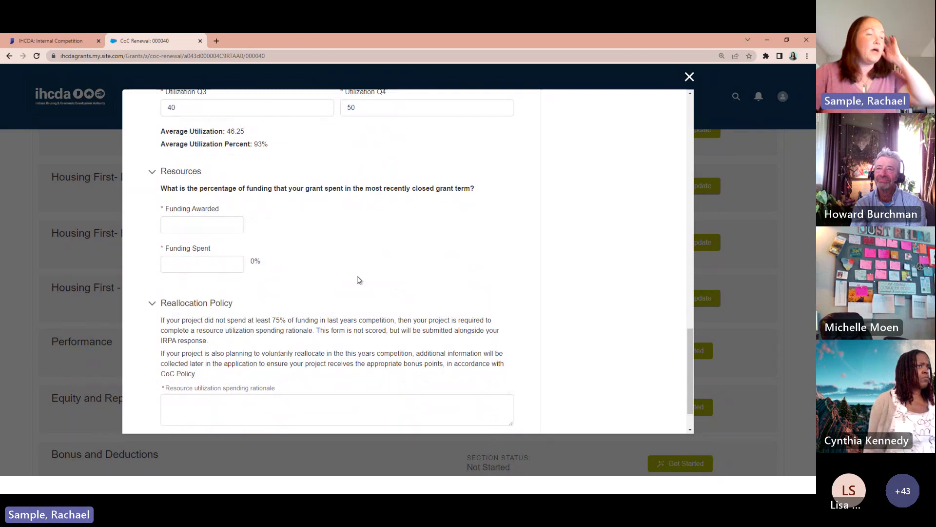
scroll(359, 281, up, 1)
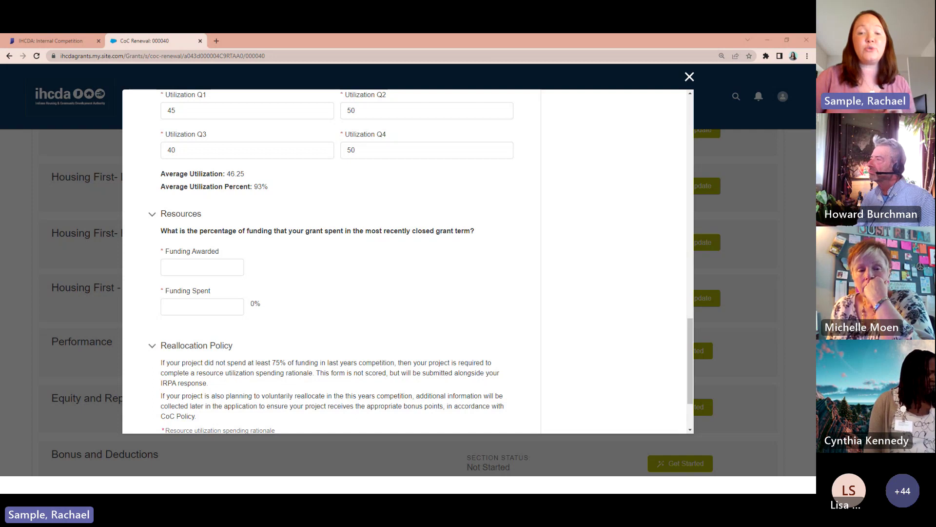
Check the Resources and Reallocation Policy scoring rows in the PDF, then minimize Acrobat
key(alt+Tab)
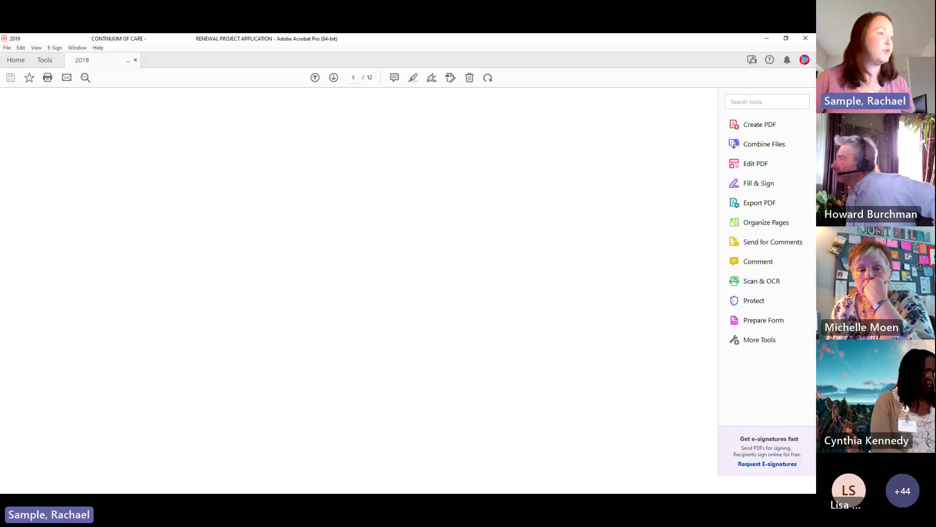
scroll(340, 255, down, 3)
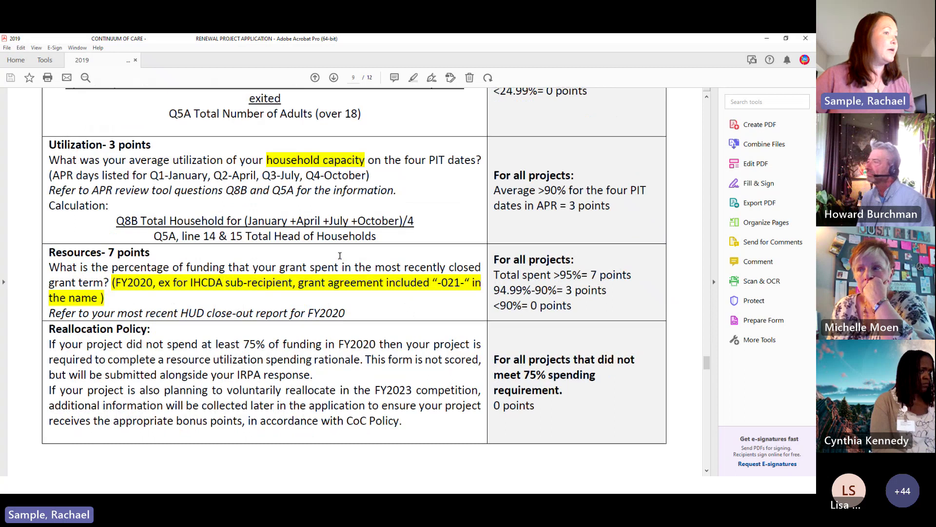
scroll(340, 255, down, 3)
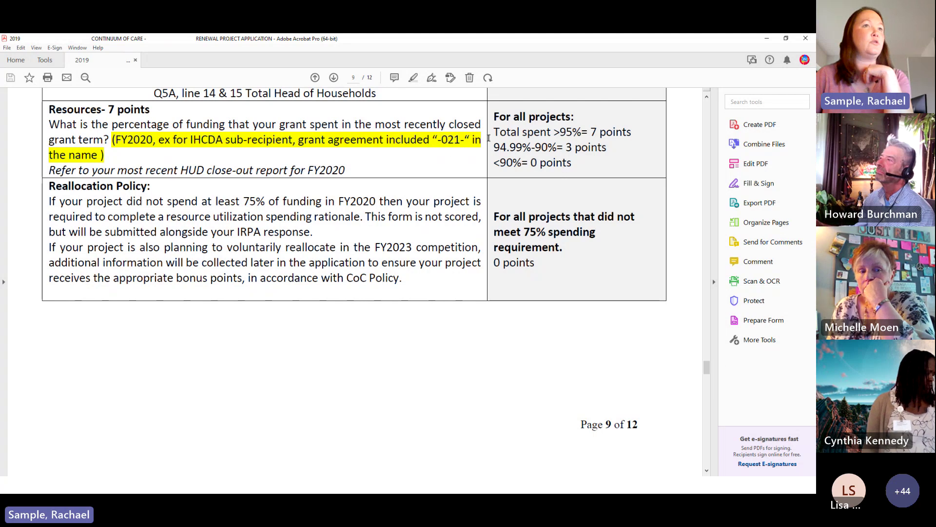
click(767, 39)
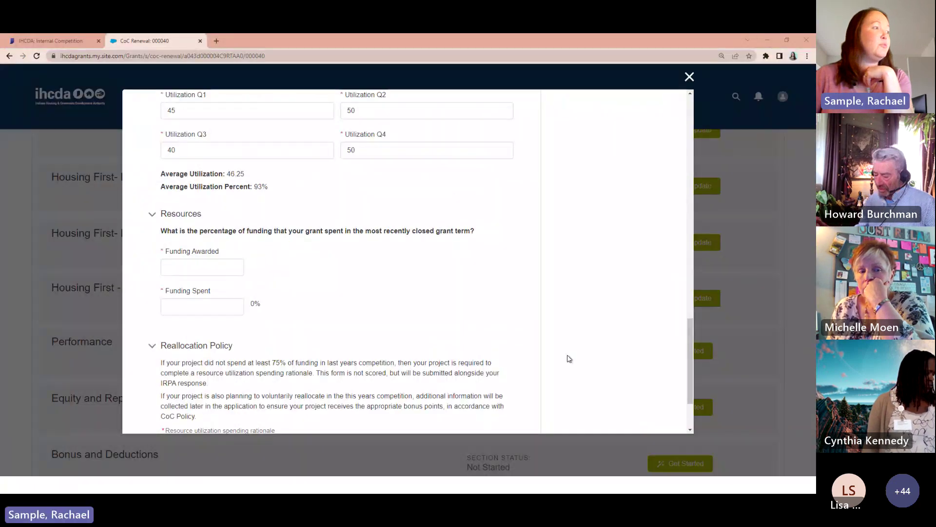
Enter $200,000 Funding Awarded and $100,000 Funding Spent, giving 50%
click(182, 269)
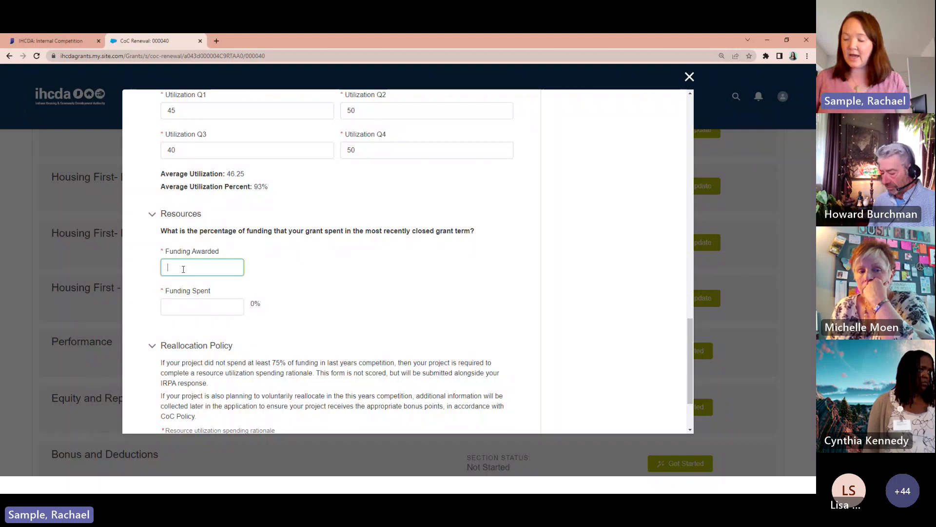
text(200,00)
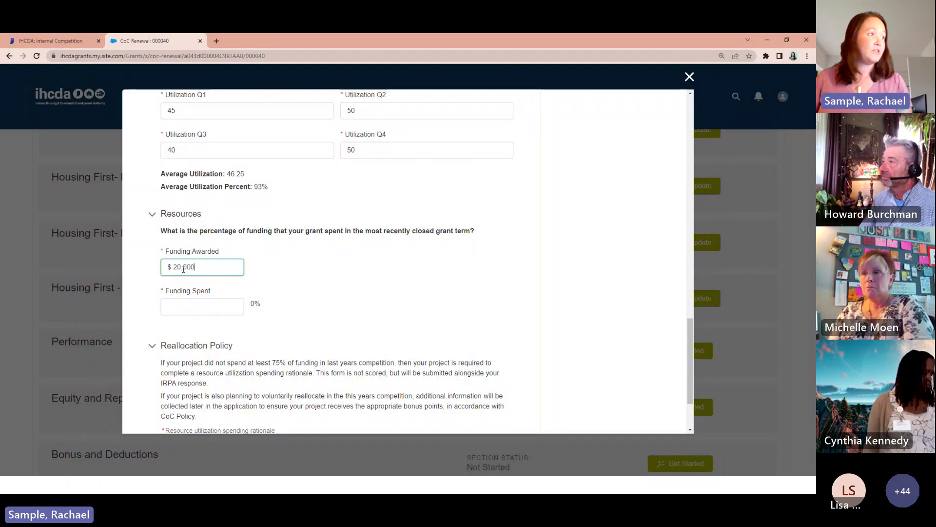
text(0)
click(207, 309)
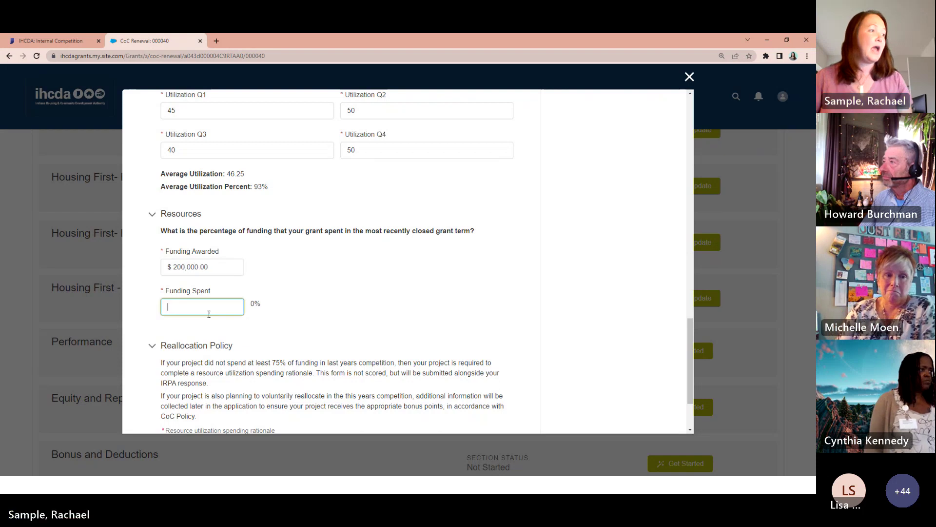
text(100,000)
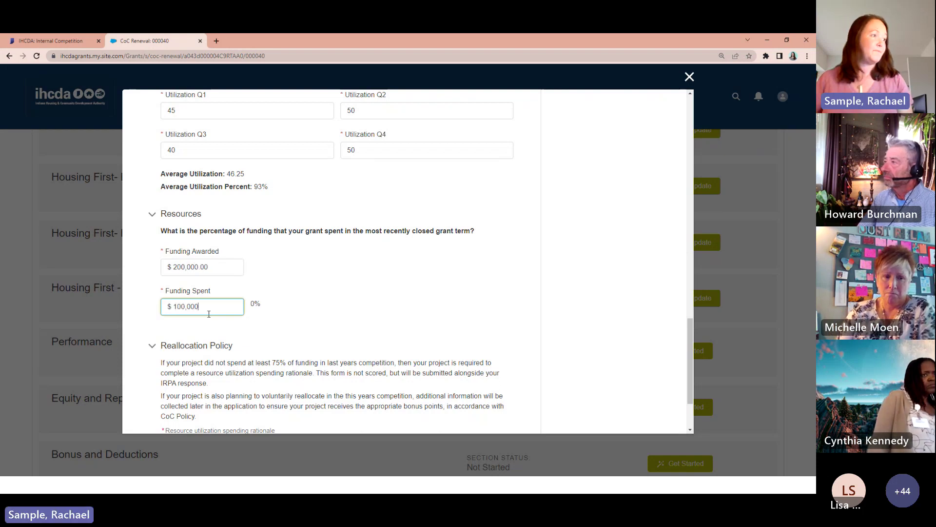
click(439, 298)
scroll(409, 287, down, 1)
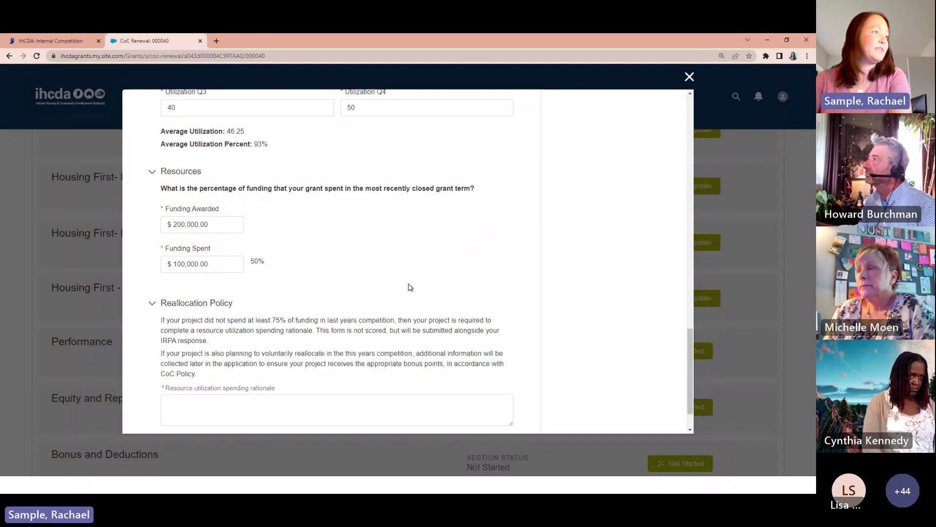
scroll(409, 284, down, 1)
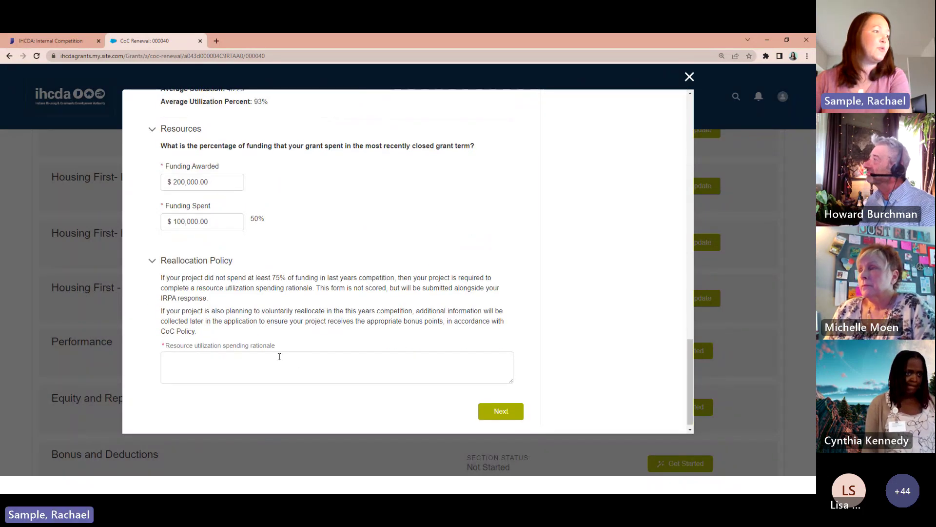
Test $190,000 spent (95%), then revert Funding Spent to $100,000.00
click(246, 363)
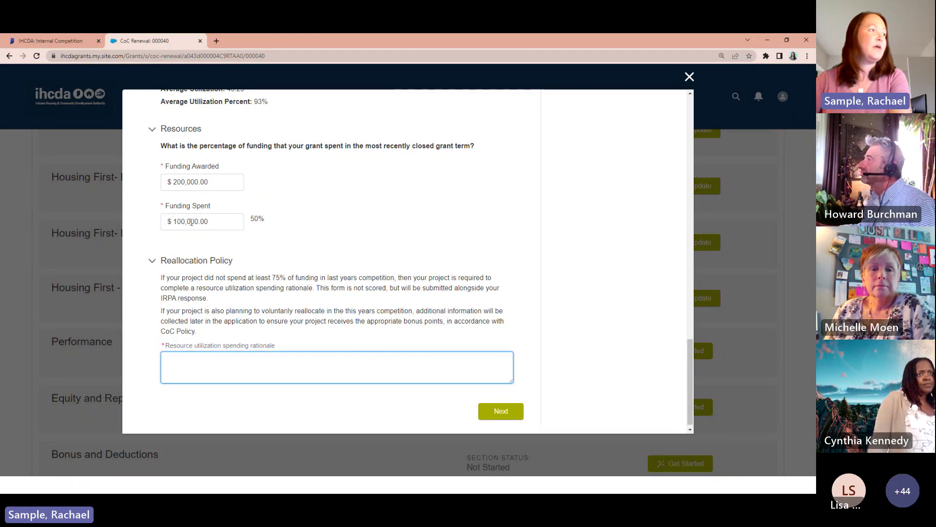
drag(183, 220, 178, 220)
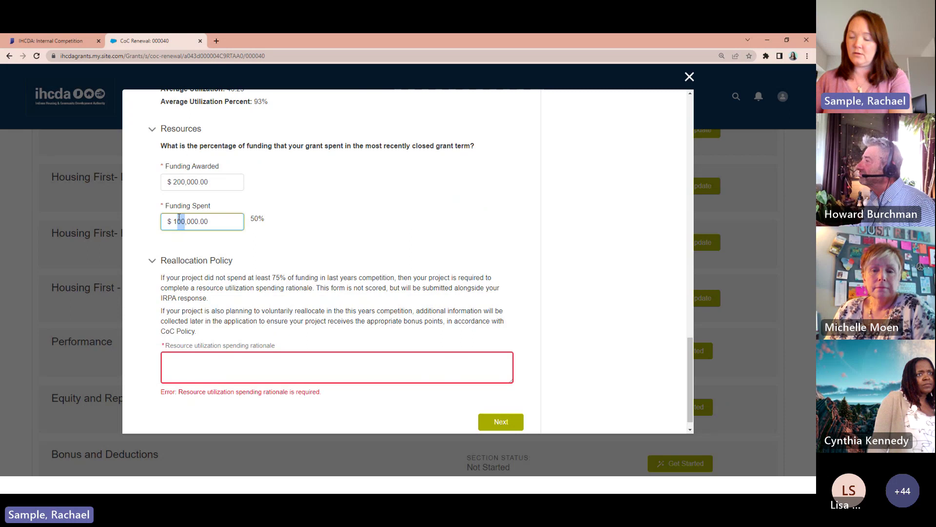
text(9)
click(367, 225)
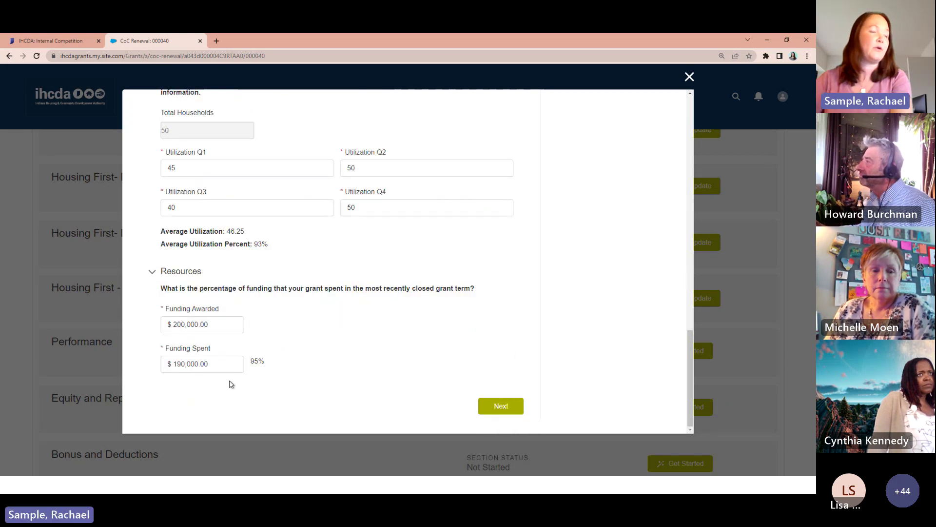
drag(215, 364, 177, 366)
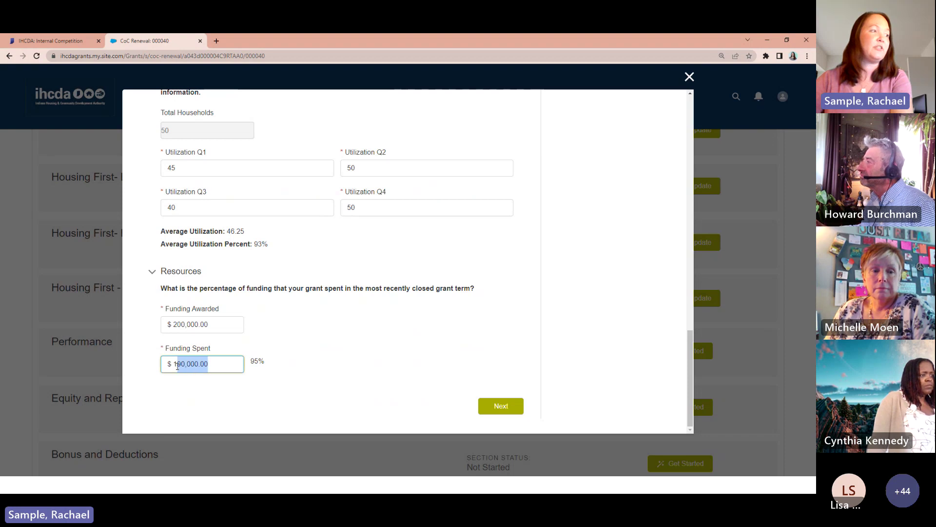
text(5)
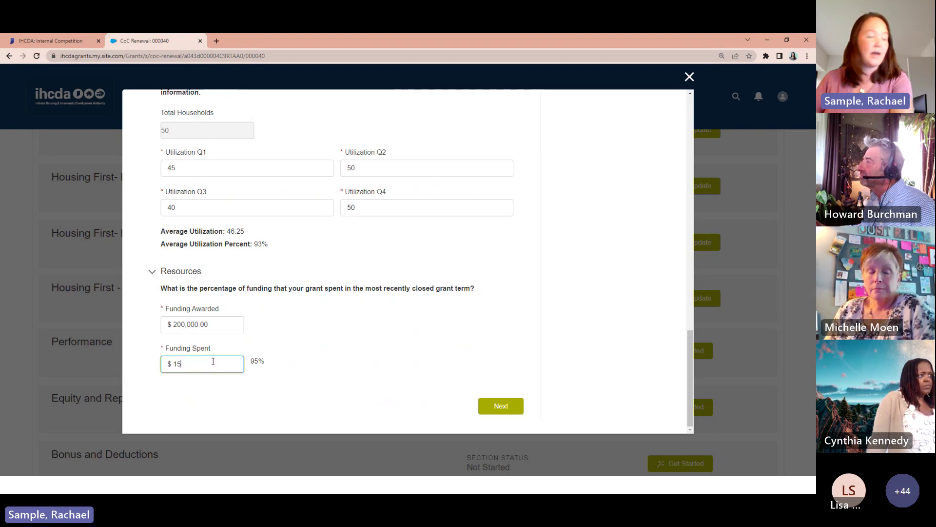
key(BackSpace)
text(00,000)
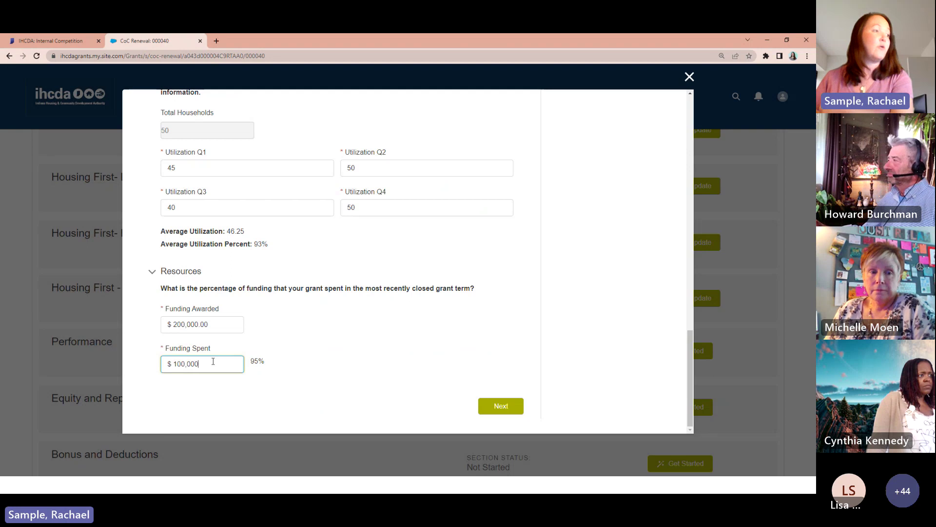
click(320, 376)
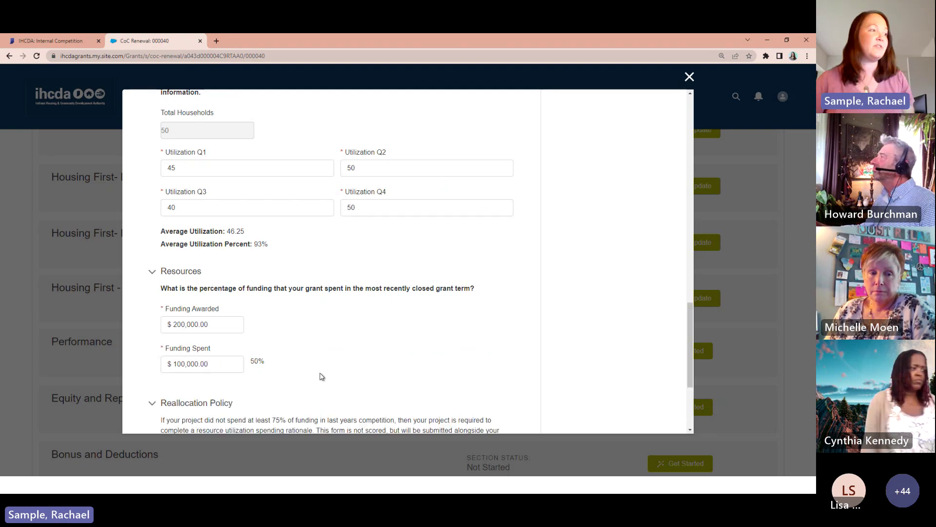
scroll(349, 371, down, 5)
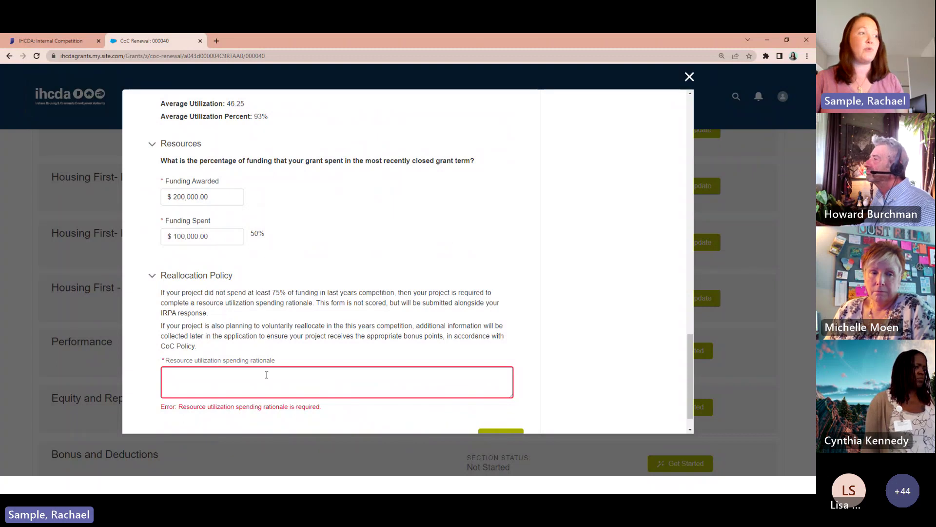
Type 'We don't know' into the resource utilization spending rationale box
click(369, 376)
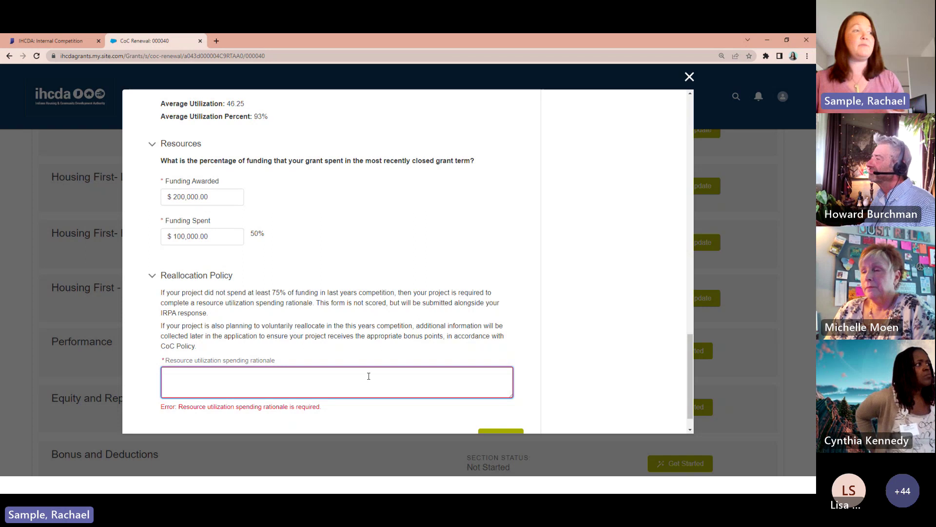
text(We do)
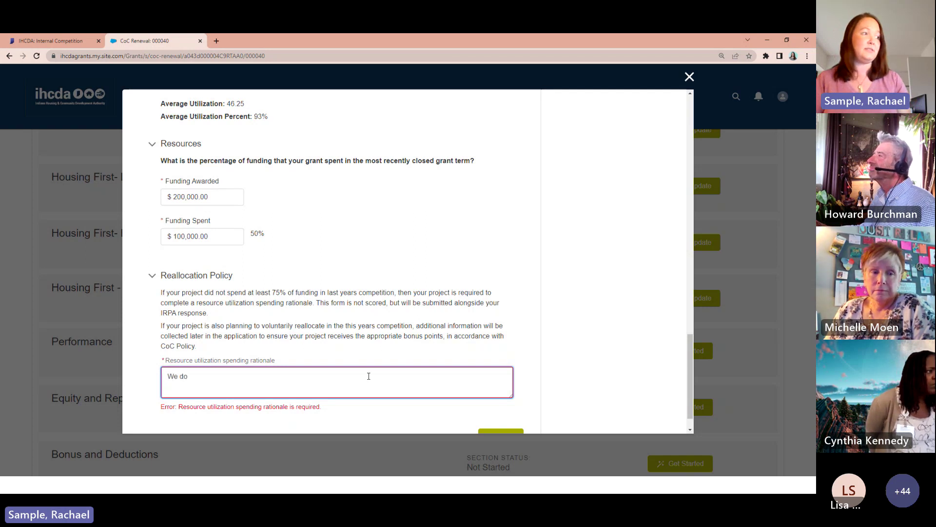
text(n't know)
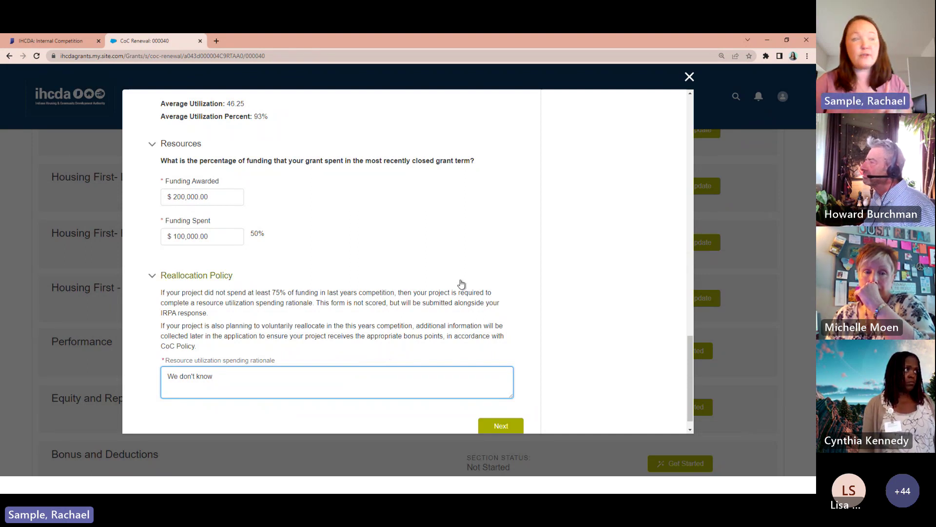
Scroll back through the Exit and Income answers, then switch to the instructions PDF
scroll(458, 283, up, 5)
scroll(483, 286, up, 4)
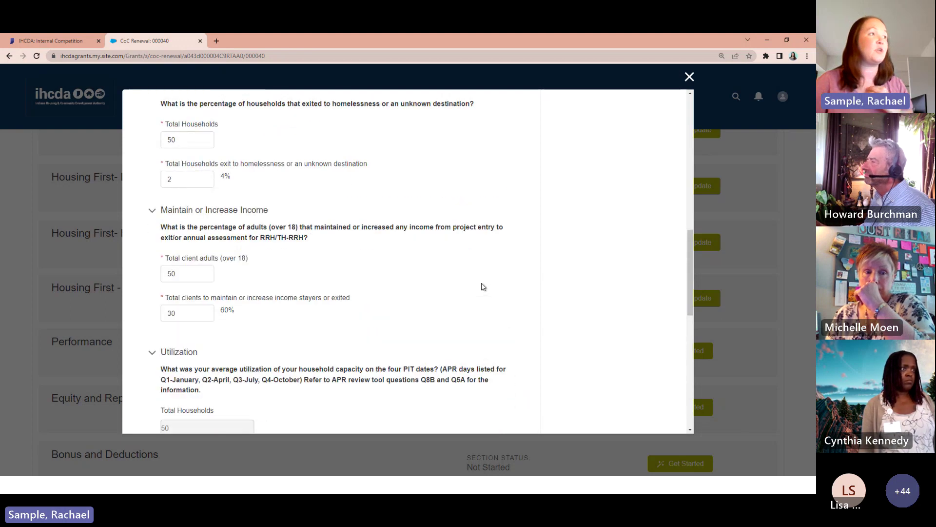
scroll(483, 287, up, 4)
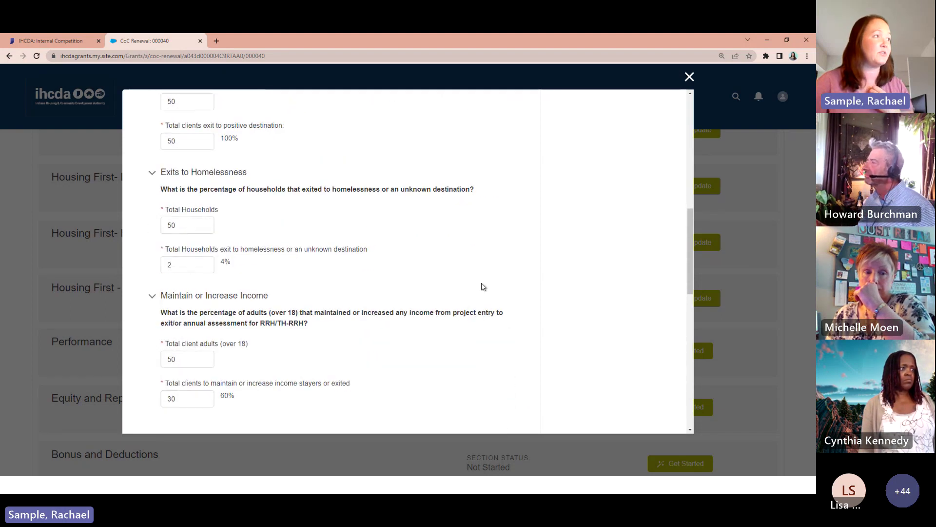
scroll(483, 284, up, 1)
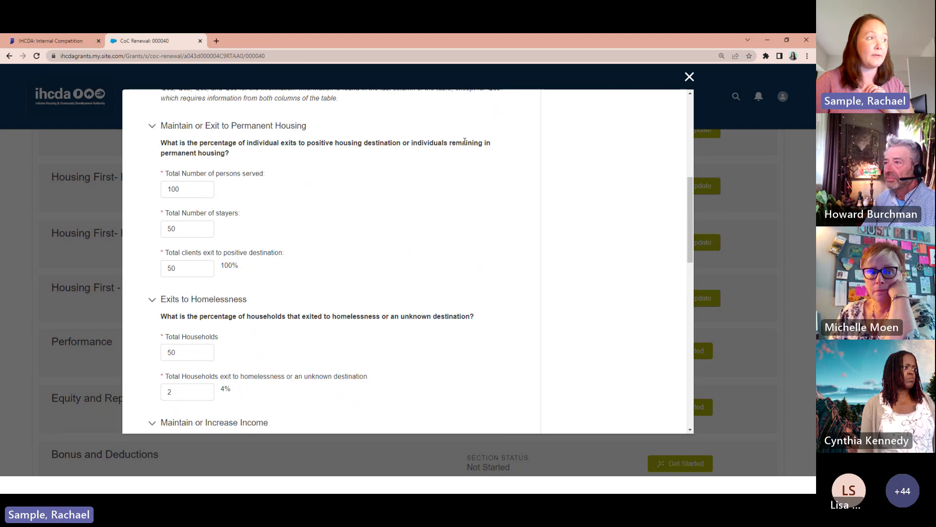
scroll(299, 318, down, 2)
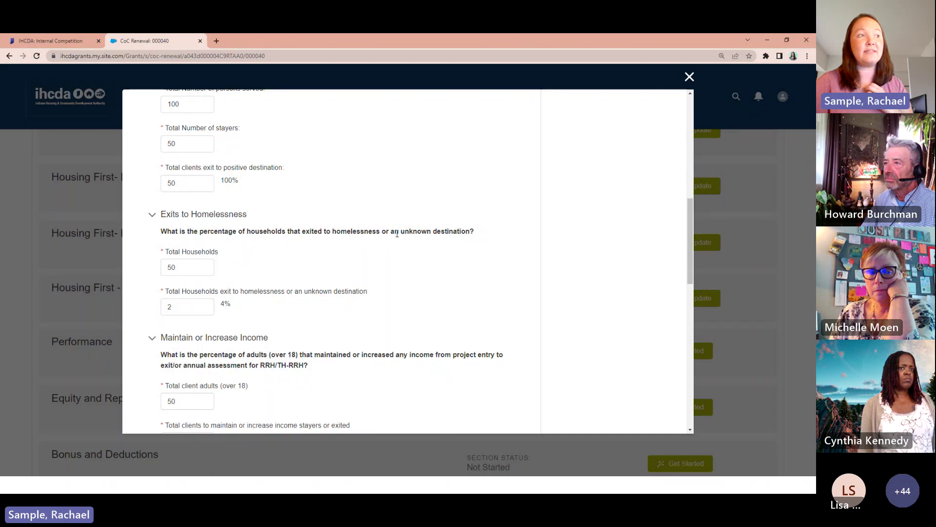
scroll(397, 234, up, 2)
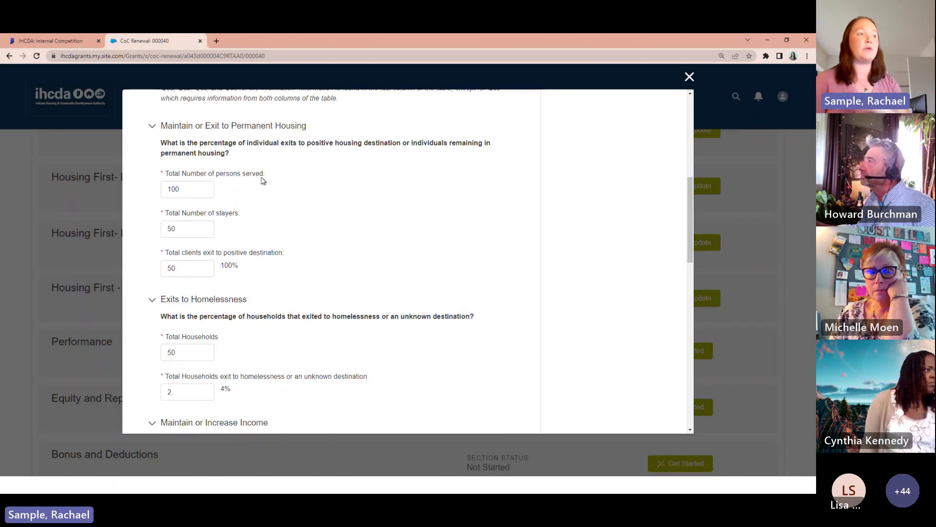
scroll(355, 283, down, 1)
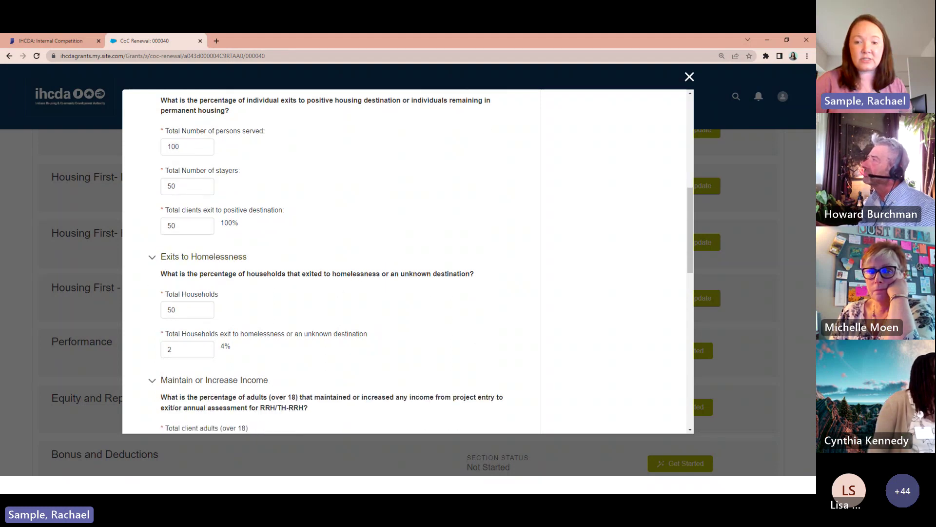
key(alt+Tab)
scroll(283, 241, up, 10)
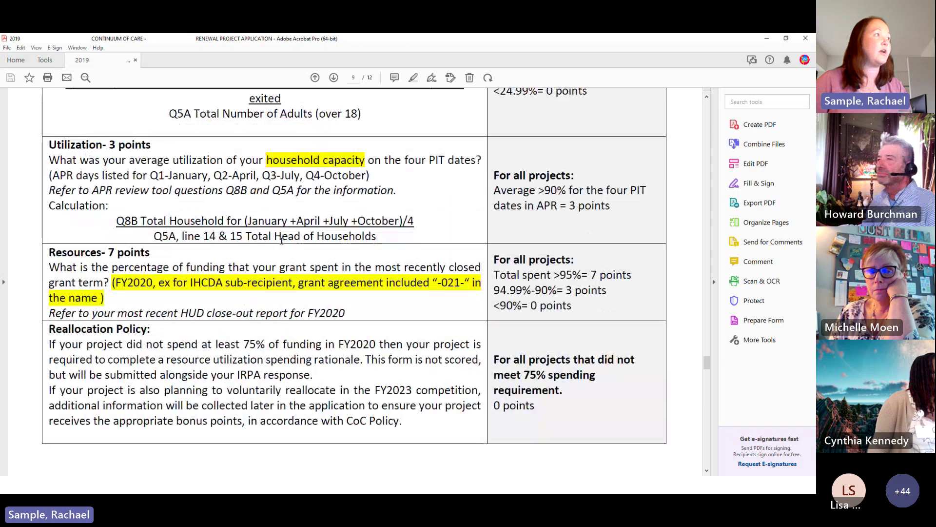
scroll(278, 242, up, 5)
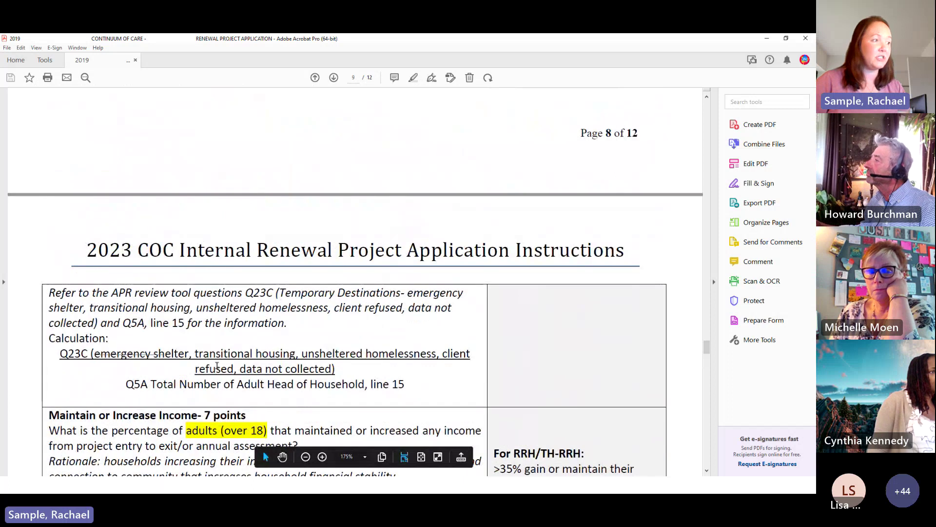
click(195, 370)
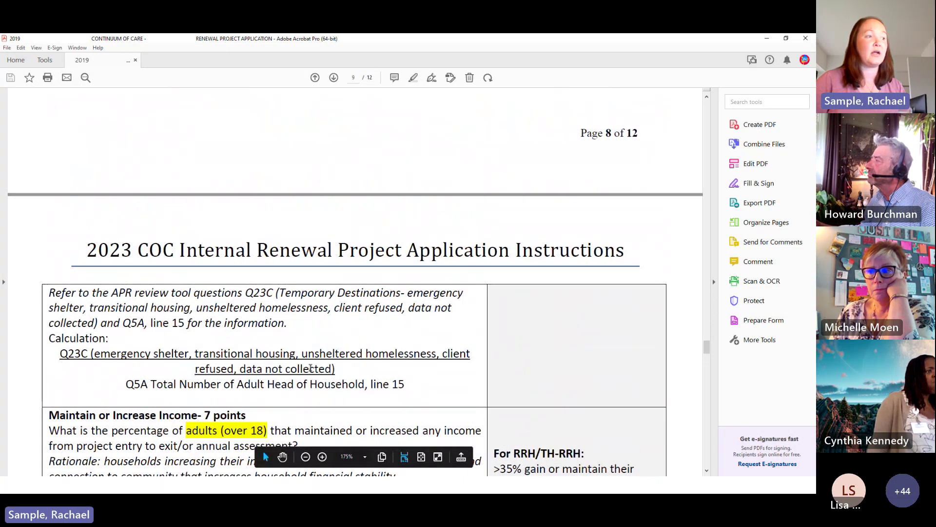
drag(333, 369, 94, 354)
click(343, 369)
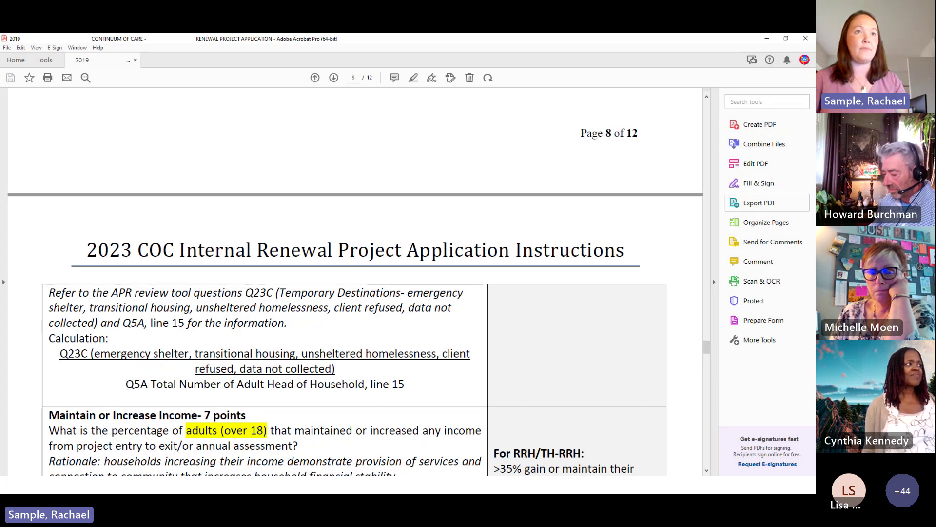
Minimize the instructions PDF, save the Performance answers, and begin the Equity and Representation section
click(766, 41)
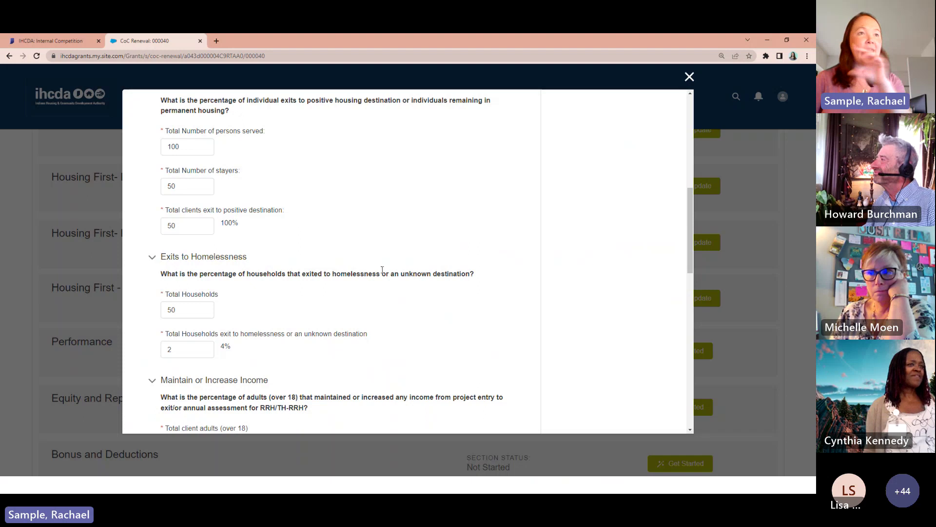
scroll(385, 268, down, 5)
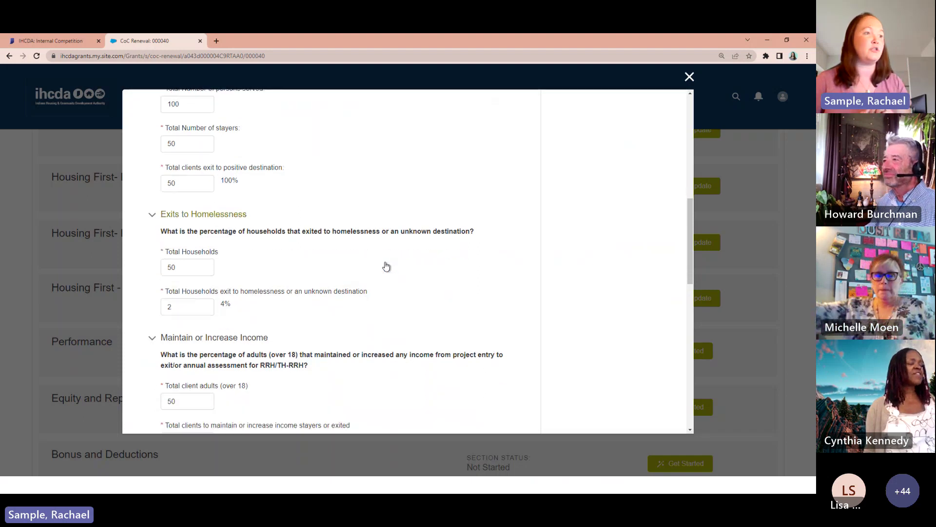
scroll(385, 273, down, 8)
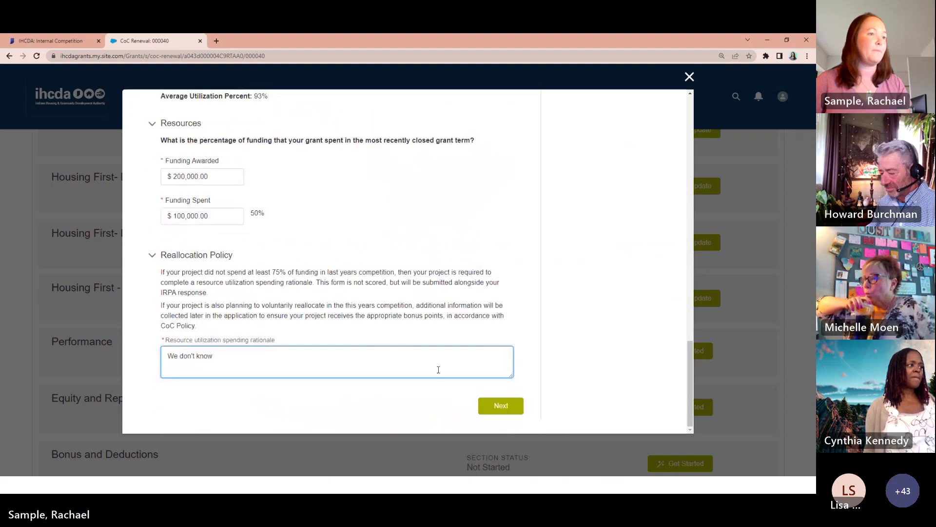
click(502, 406)
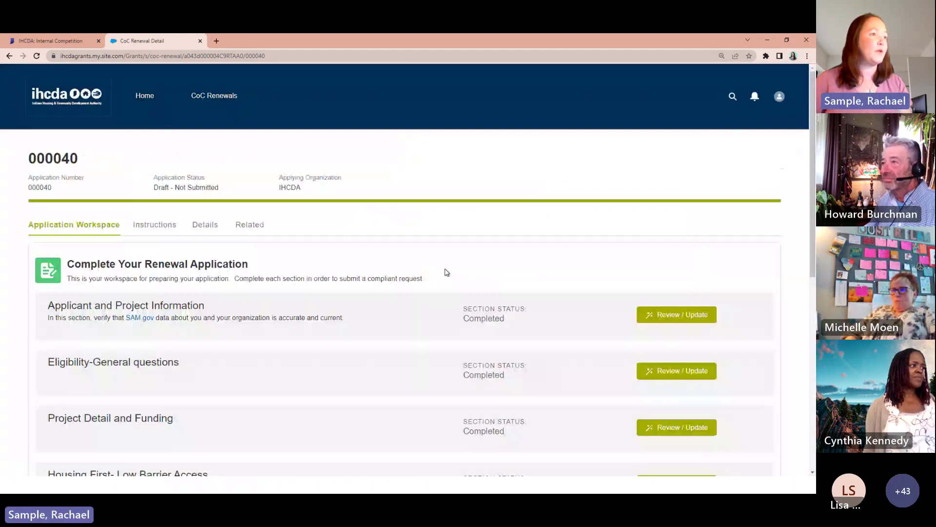
scroll(446, 280, down, 2)
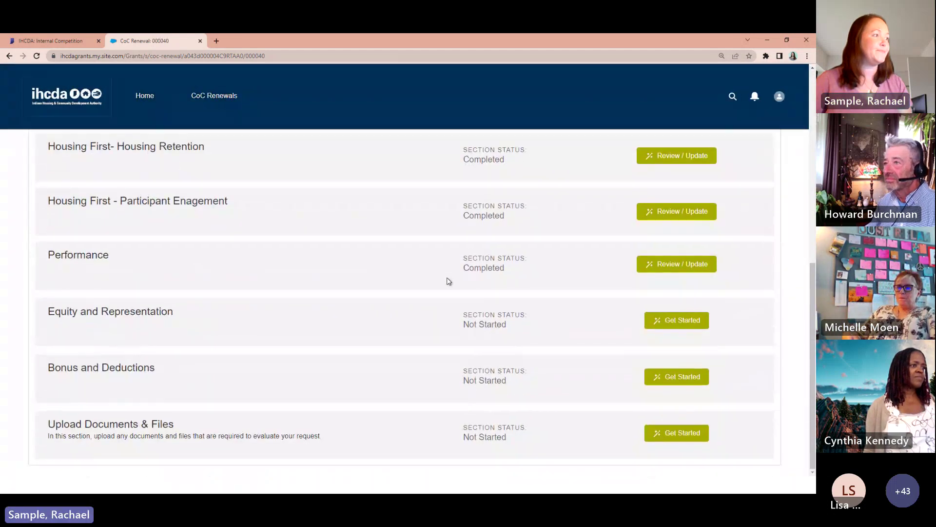
click(667, 320)
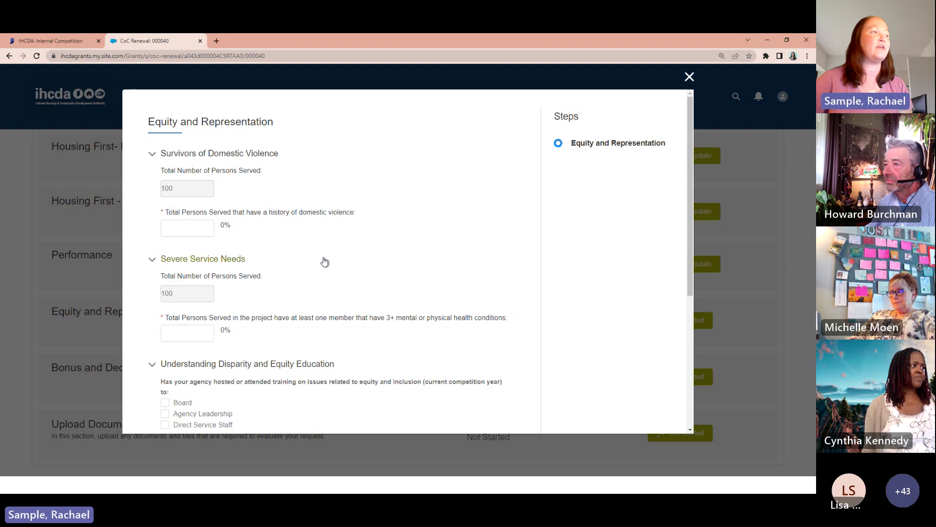
Select the domestic violence field, then switch to the instructions PDF in Acrobat
click(176, 230)
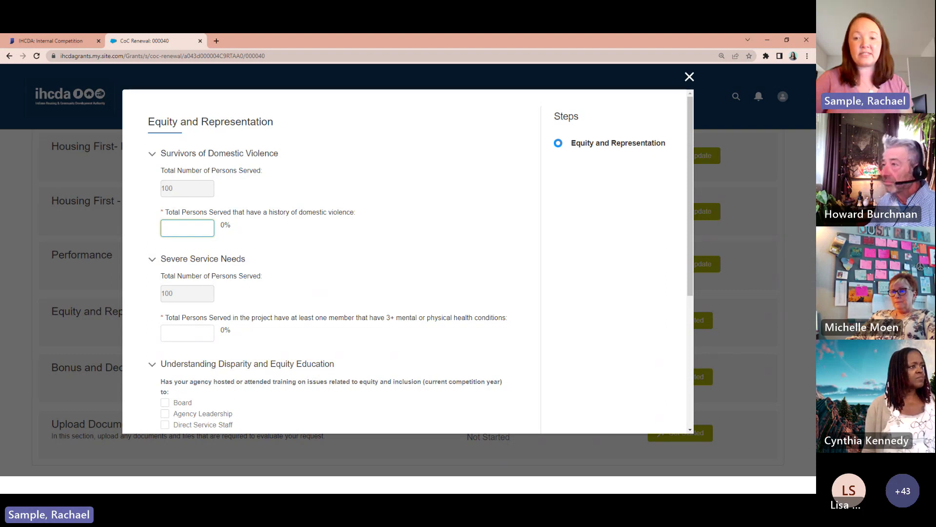
key(alt+Tab)
Scroll the instructions PDF to page 10's Equity and Representation Questions table
scroll(509, 262, down, 4)
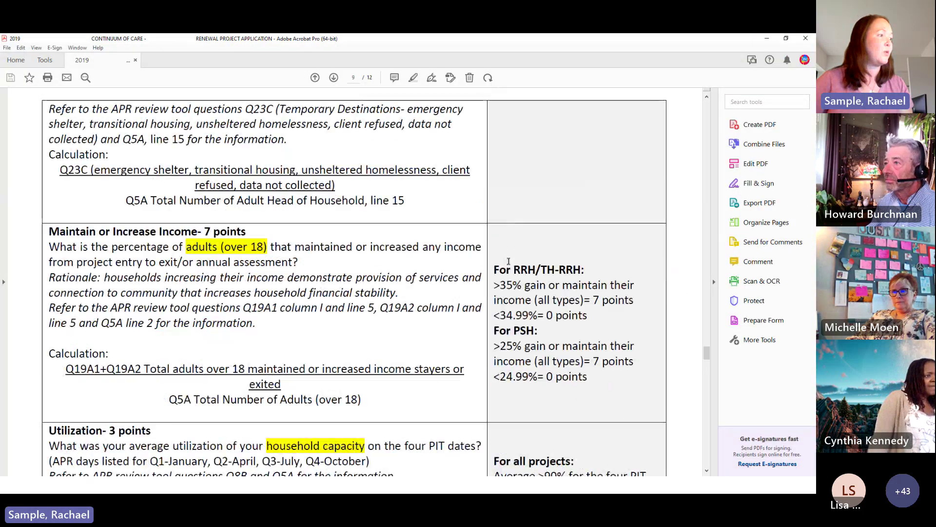
scroll(508, 262, down, 10)
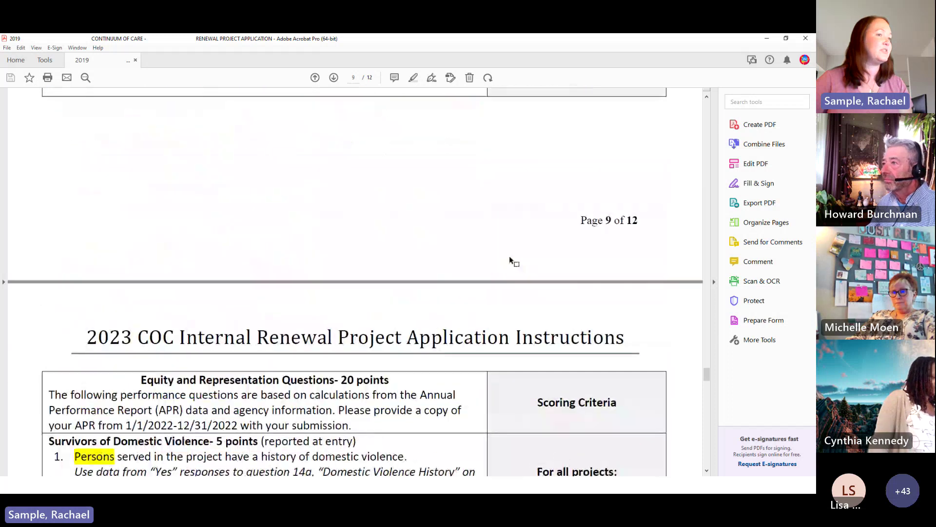
scroll(510, 261, down, 5)
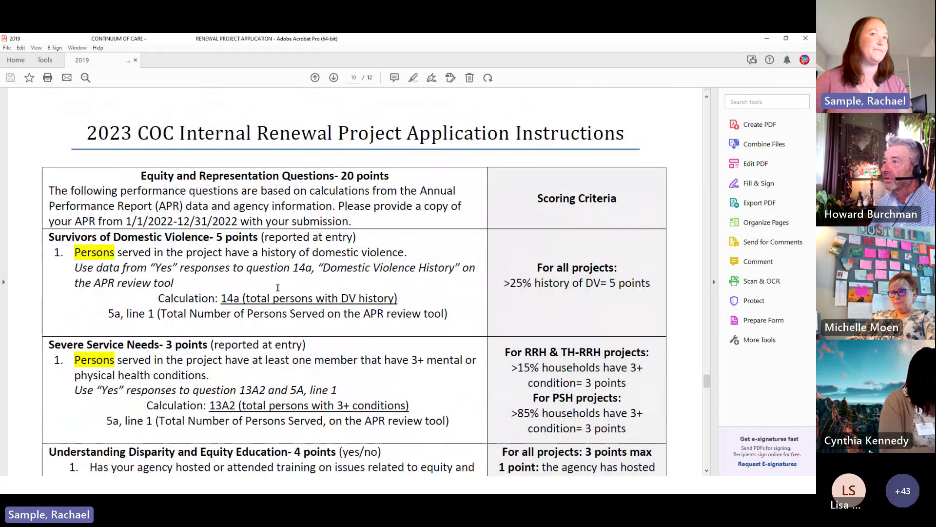
Back in the portal, enter 25 domestic-violence survivors and 15 persons with 3+ health conditions
key(alt+Tab)
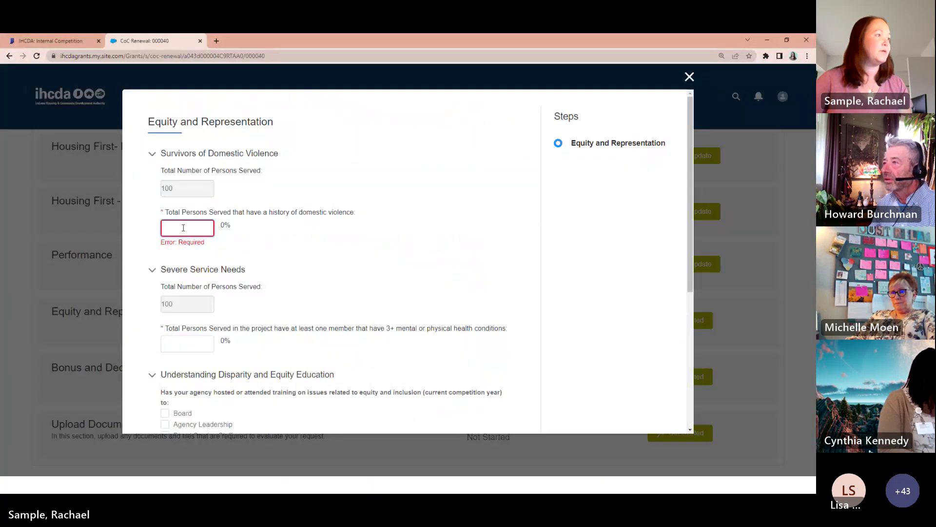
click(183, 228)
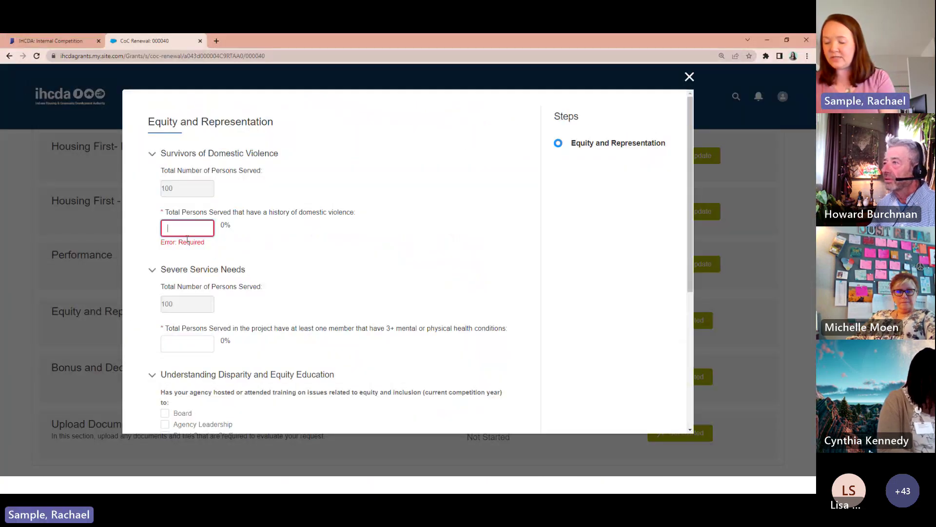
text(25)
click(376, 236)
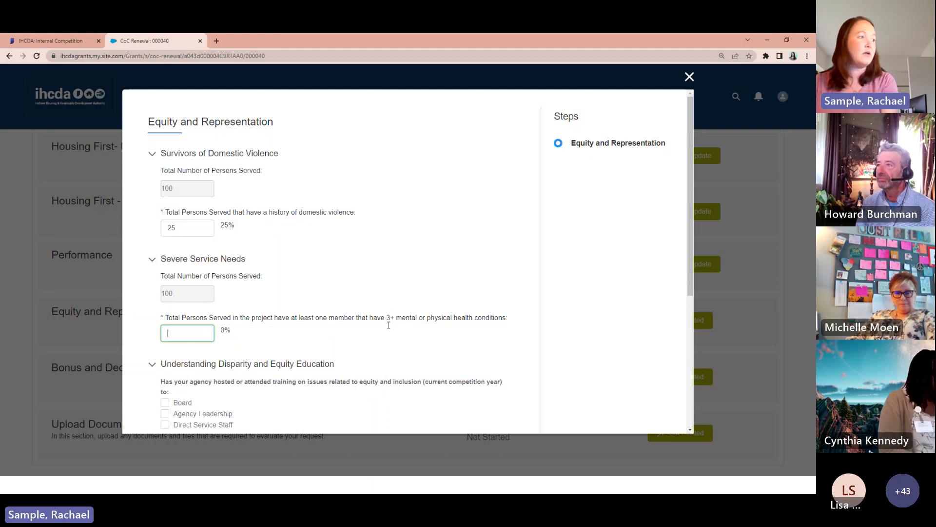
click(392, 345)
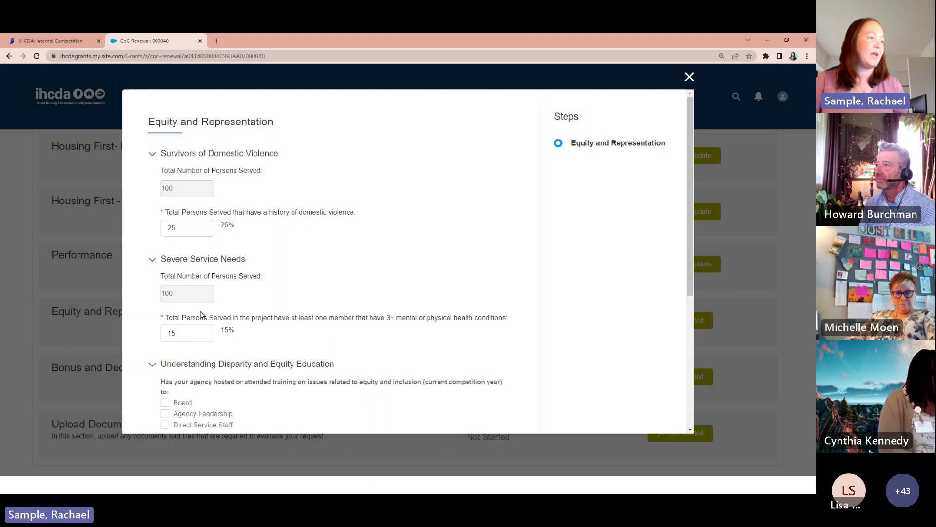
Mark Board, Agency Leadership and Direct Service Staff as having attended equity training
scroll(436, 297, down, 4)
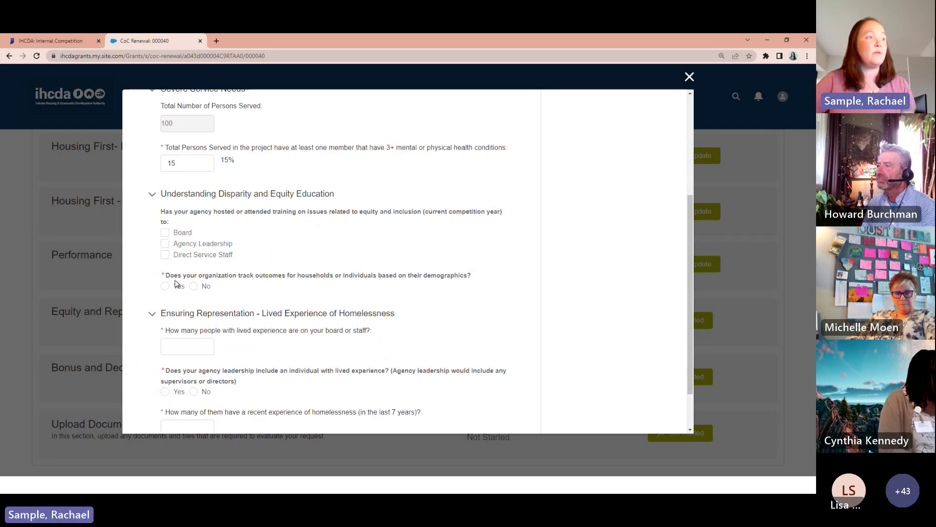
scroll(385, 124, up, 2)
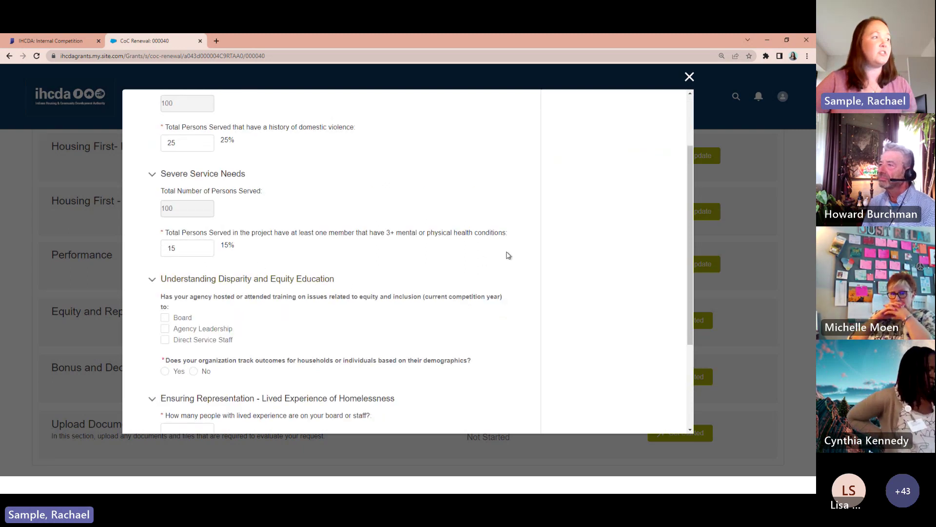
scroll(342, 249, down, 2)
click(165, 233)
click(165, 244)
click(165, 254)
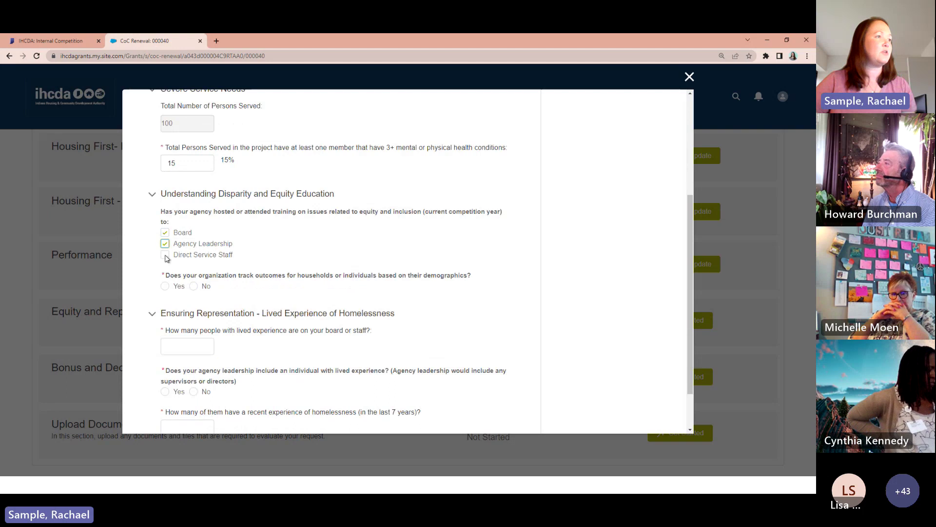
scroll(413, 259, down, 2)
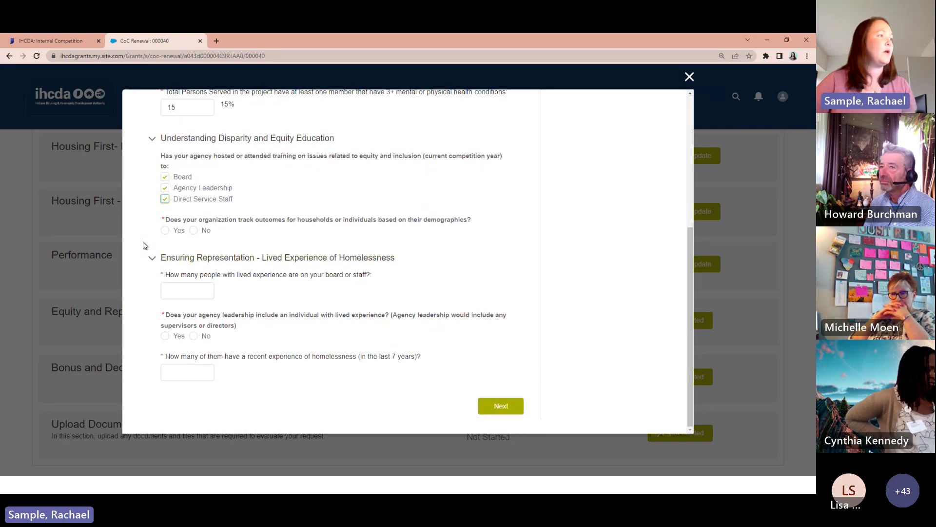
Answer Yes twice, enter 2 lived-experience members and 1 recently homeless, and save the section
click(165, 231)
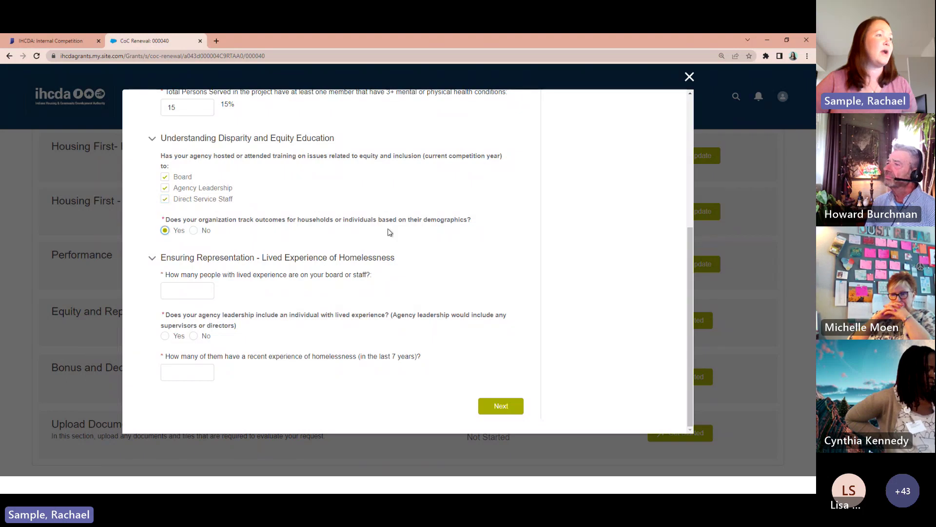
click(187, 292)
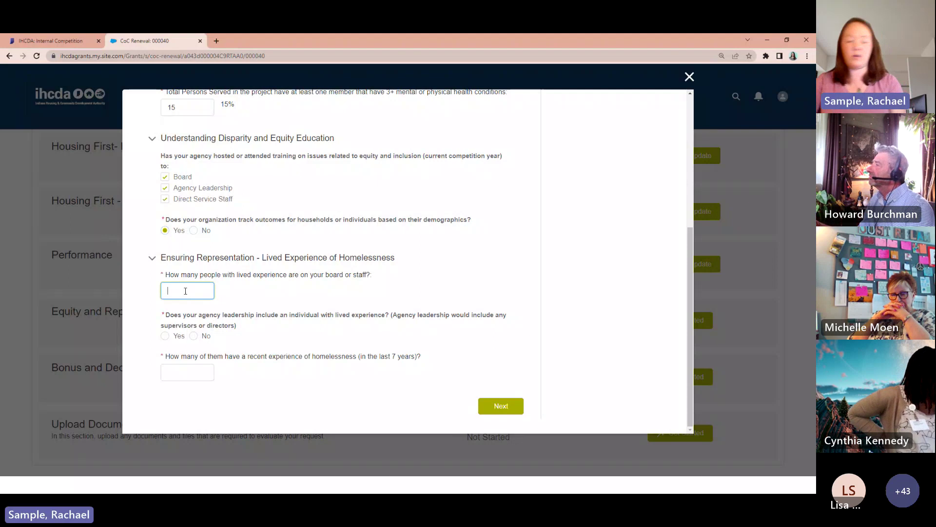
click(318, 331)
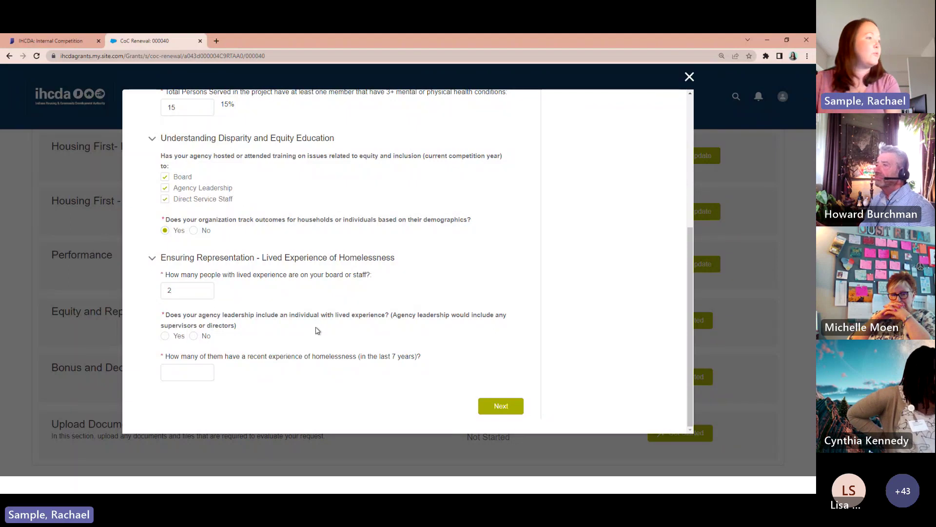
click(165, 336)
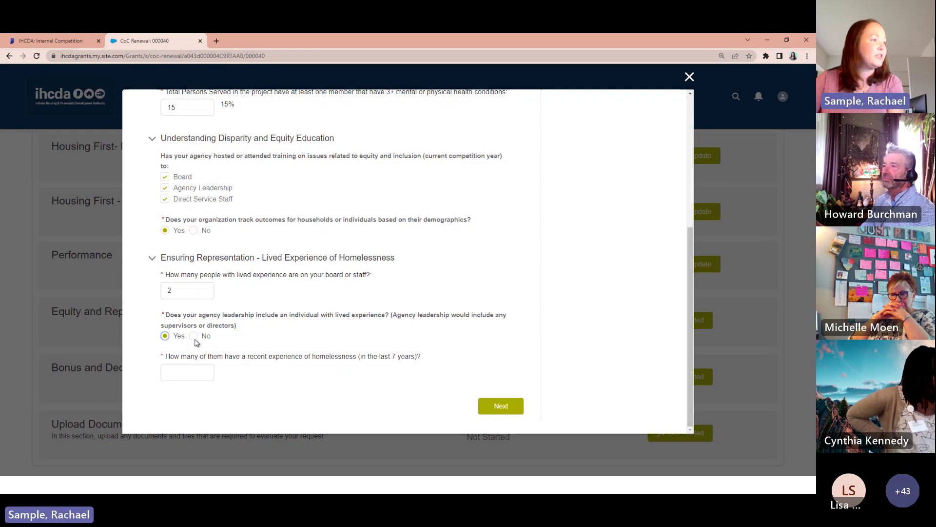
click(205, 375)
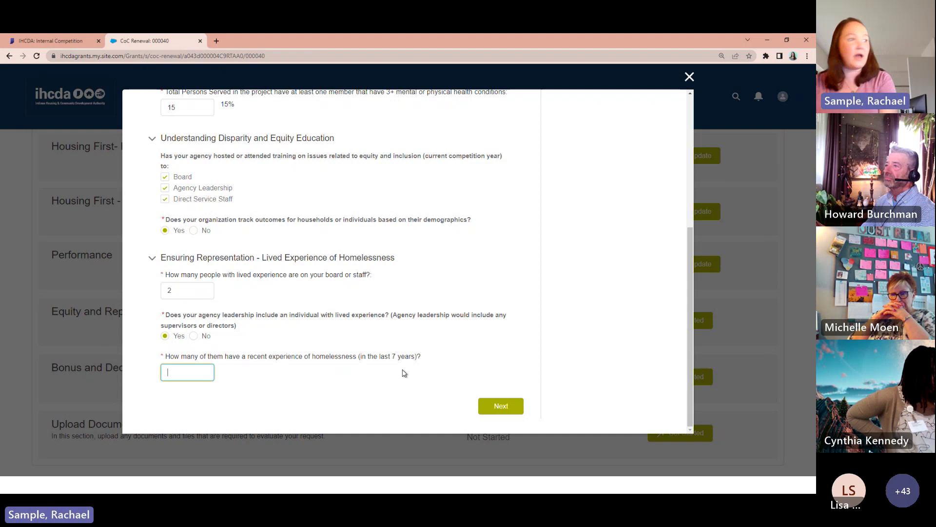
click(405, 389)
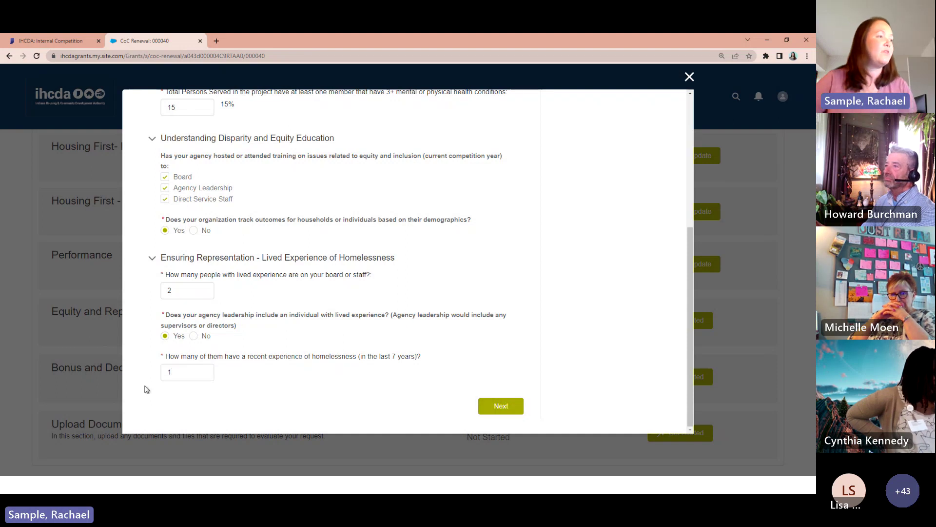
drag(415, 358, 363, 364)
click(393, 357)
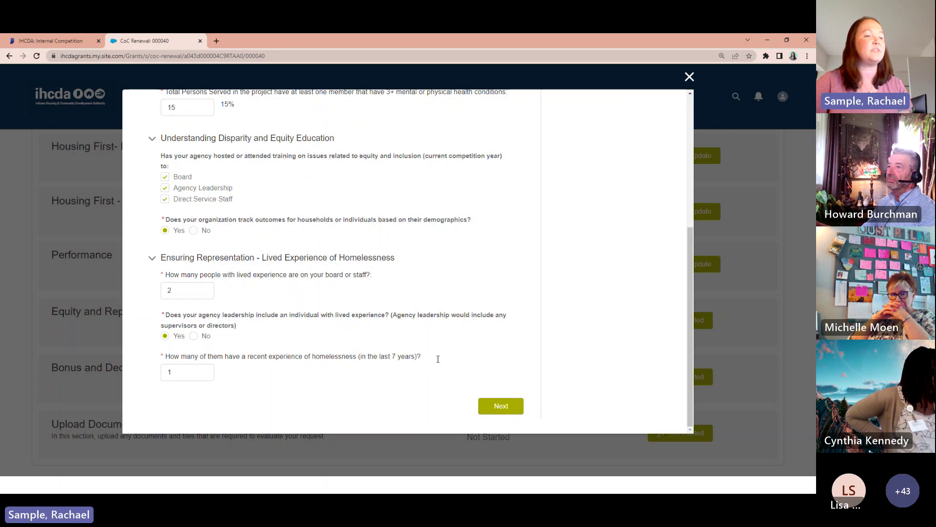
click(499, 404)
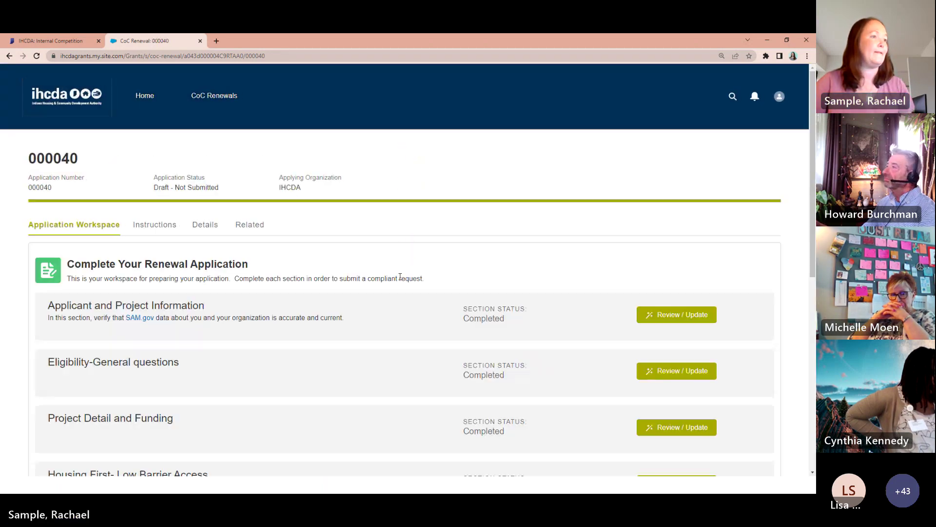
In Bonus and Deductions, answer board representation 'abd' and Yes to client voice and diversity policies
scroll(400, 277, down, 8)
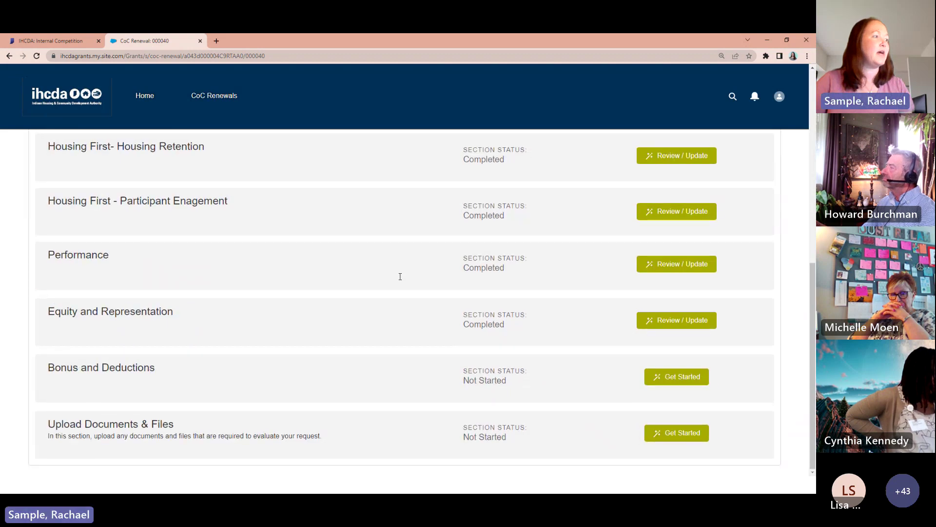
click(673, 384)
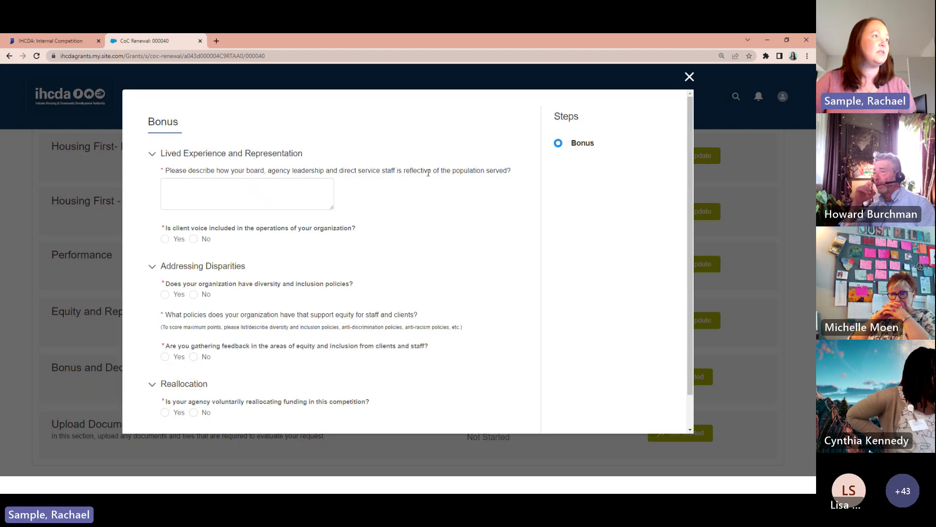
click(233, 192)
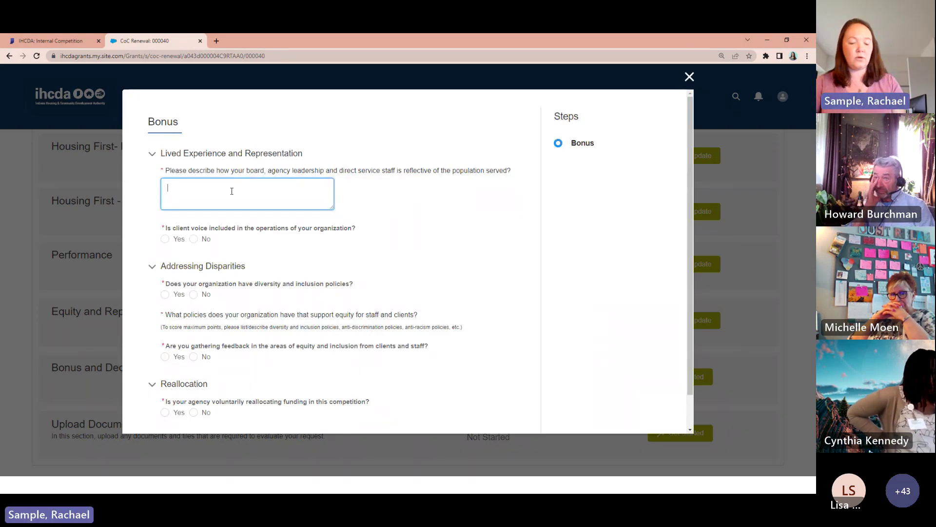
text(abd)
click(271, 247)
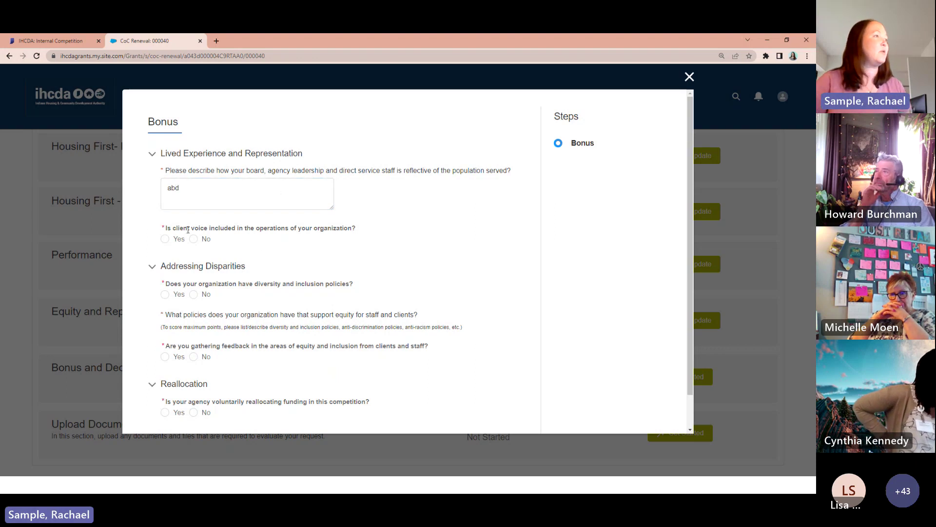
click(165, 238)
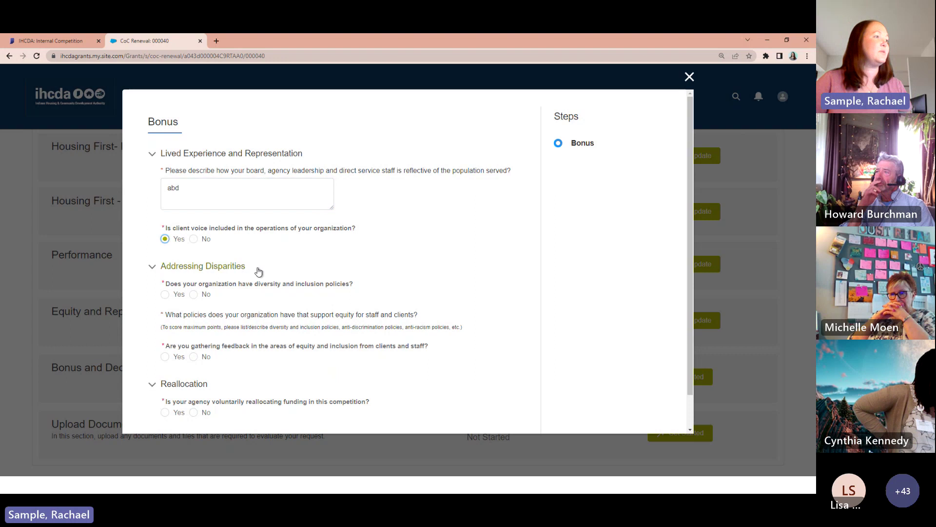
click(165, 294)
Describe the equity policies, answer Yes to gathering equity feedback, and describe it as 'dfgdfg'
scroll(201, 302, down, 2)
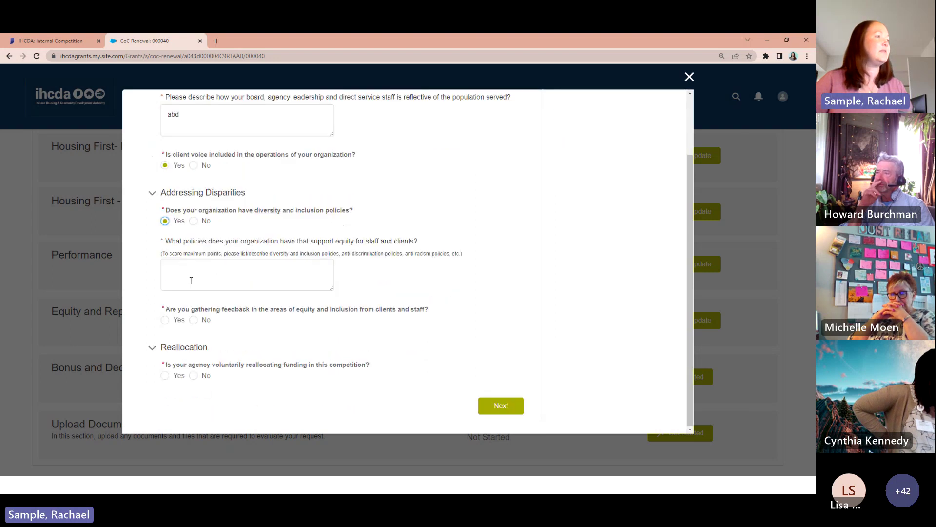
click(201, 271)
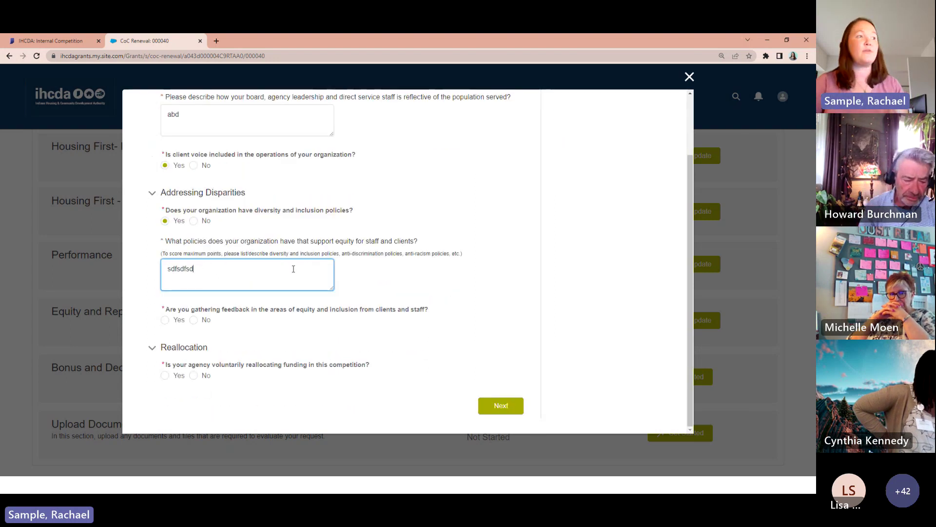
click(426, 281)
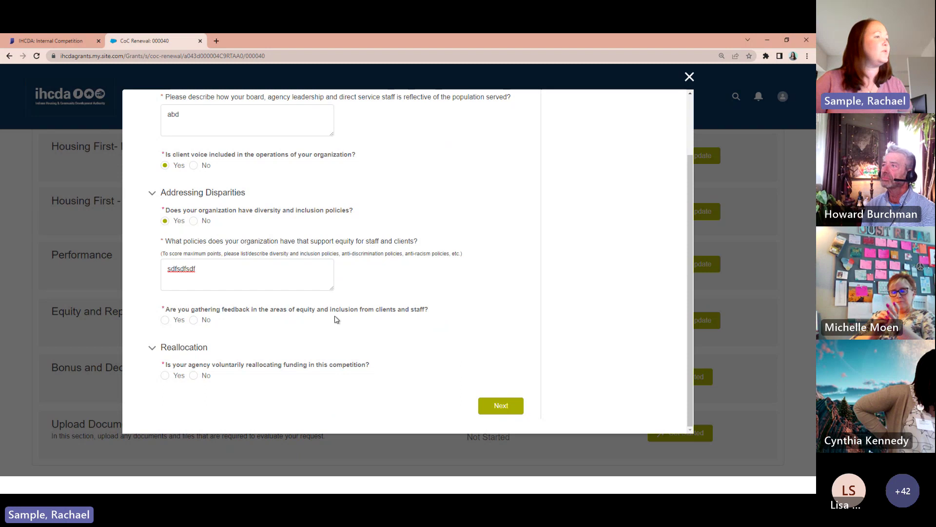
click(165, 321)
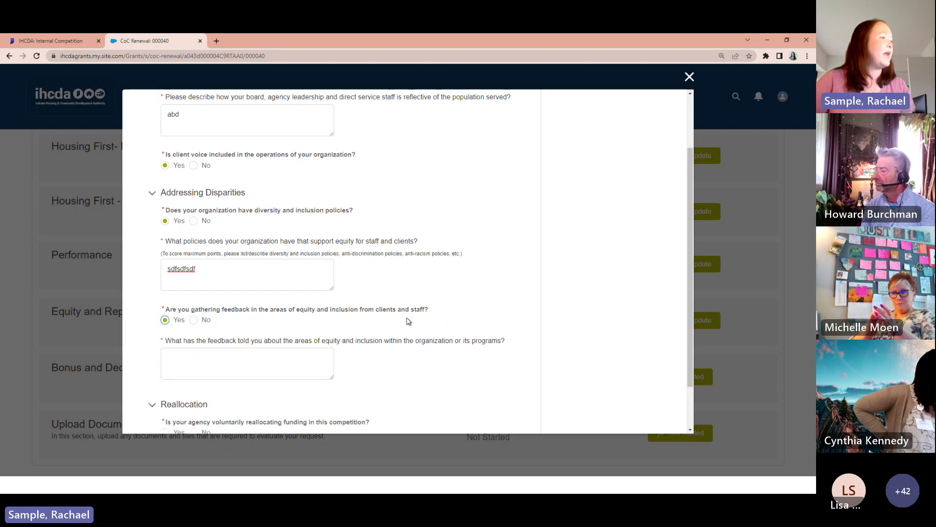
scroll(442, 317, down, 1)
click(319, 329)
text(dfgd)
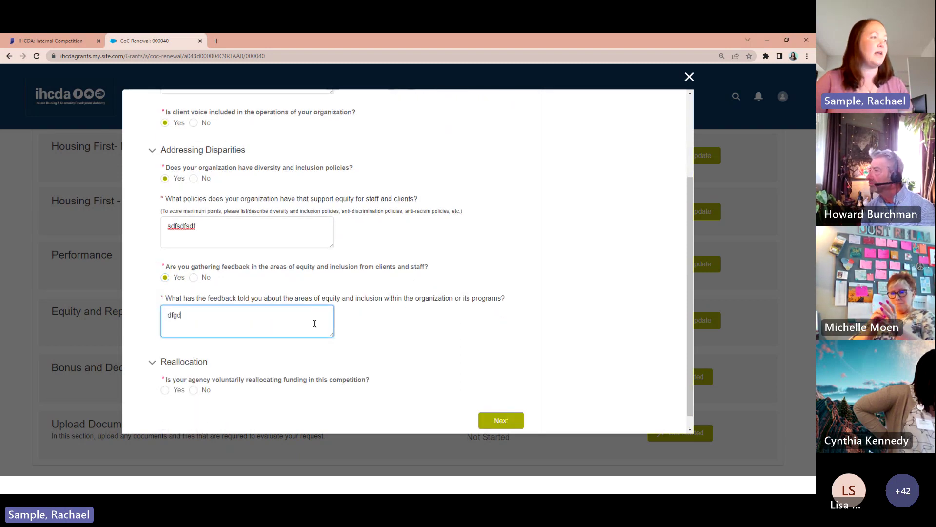
text(fg)
click(403, 316)
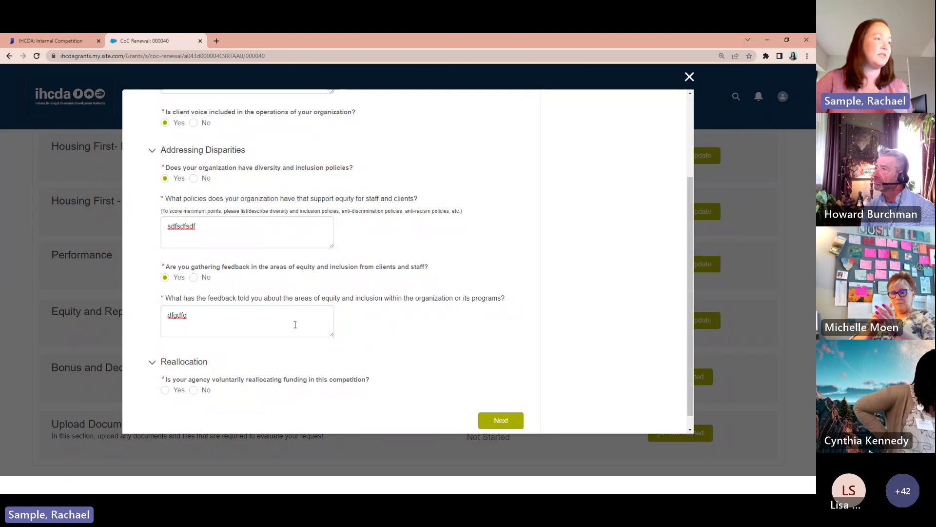
Answer Yes to voluntary reallocation of $15,000.00 and save the Bonus section
scroll(321, 307, down, 1)
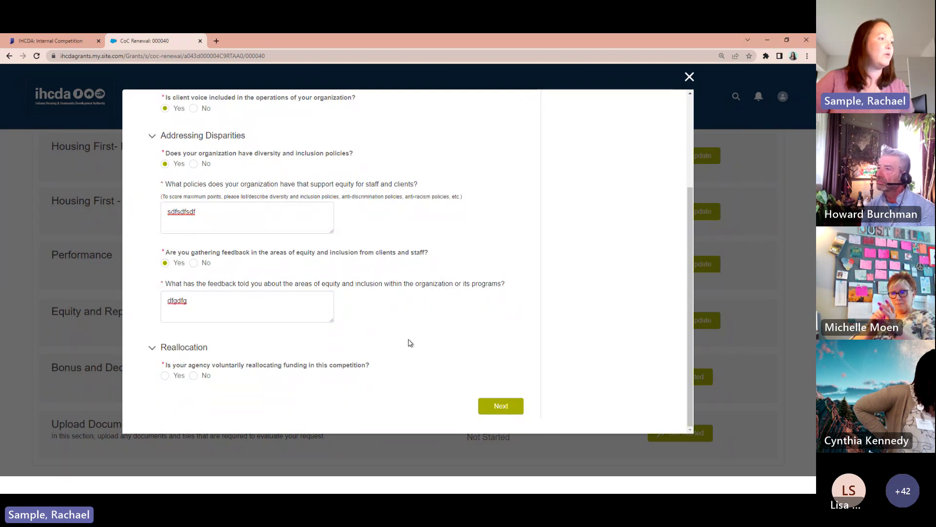
click(165, 376)
scroll(271, 406, down, 1)
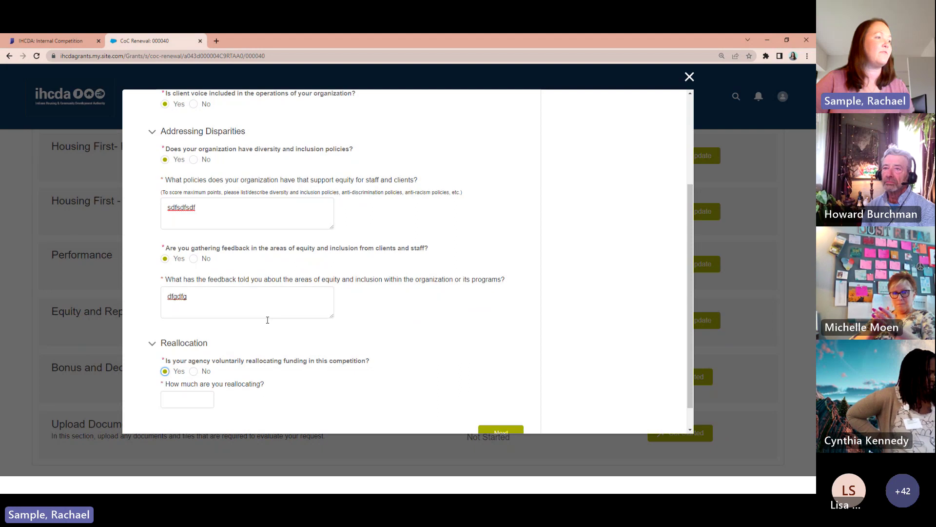
click(174, 377)
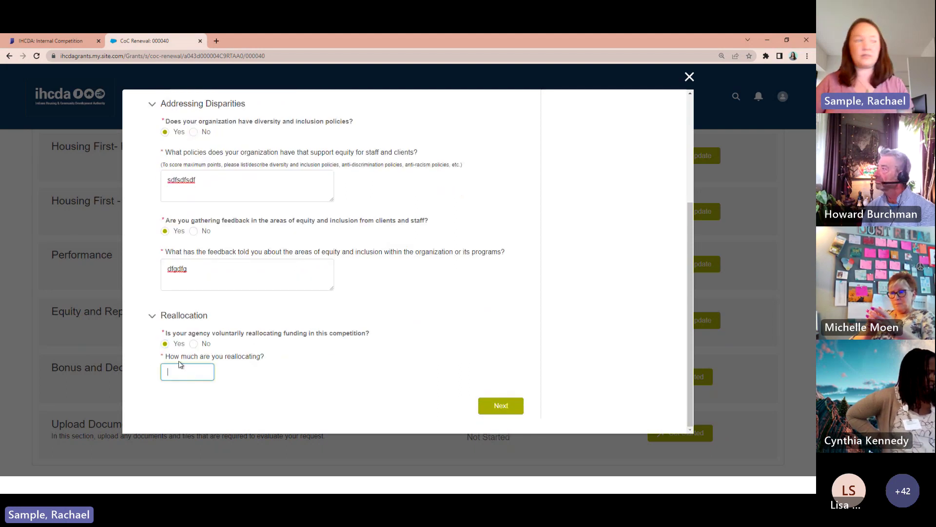
text(150)
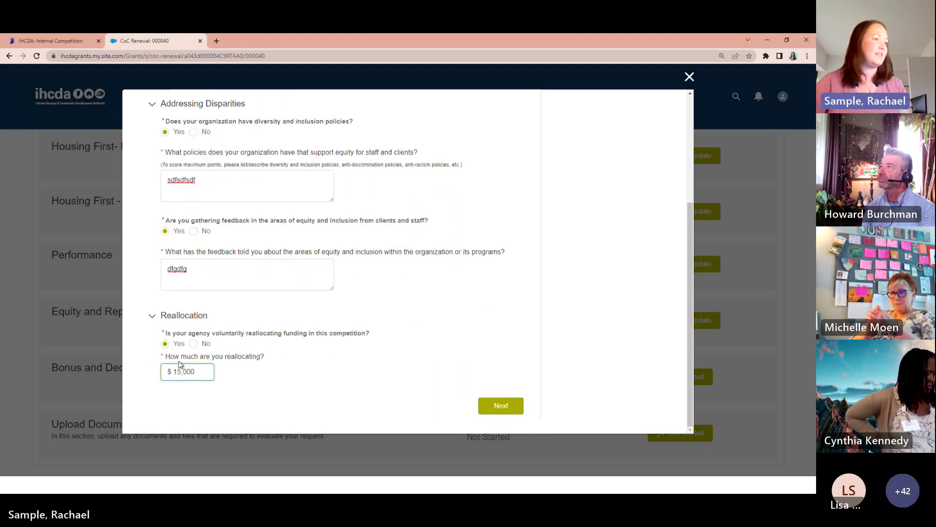
click(327, 390)
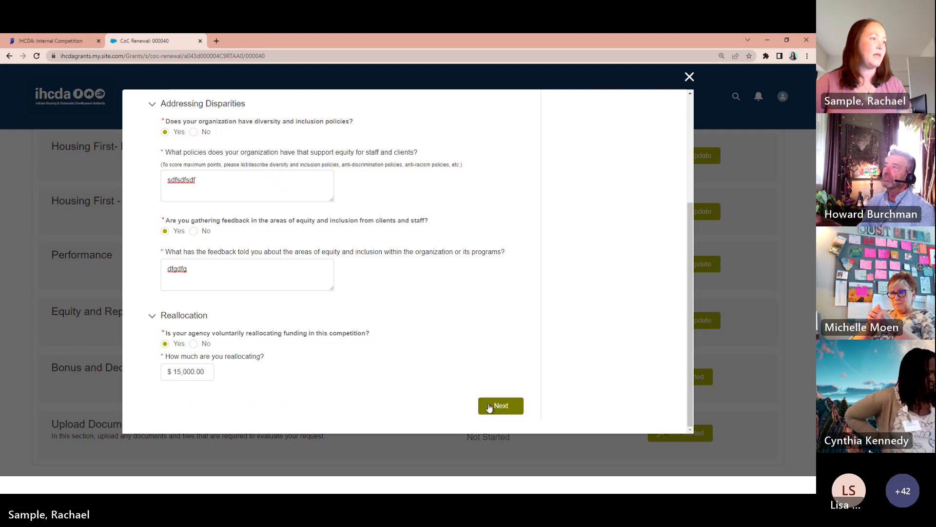
click(194, 343)
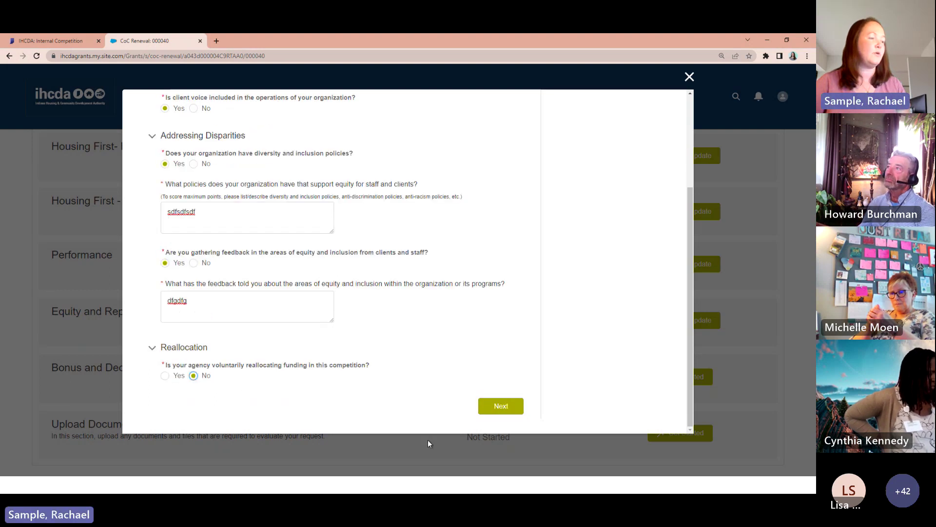
click(165, 376)
scroll(488, 398, down, 1)
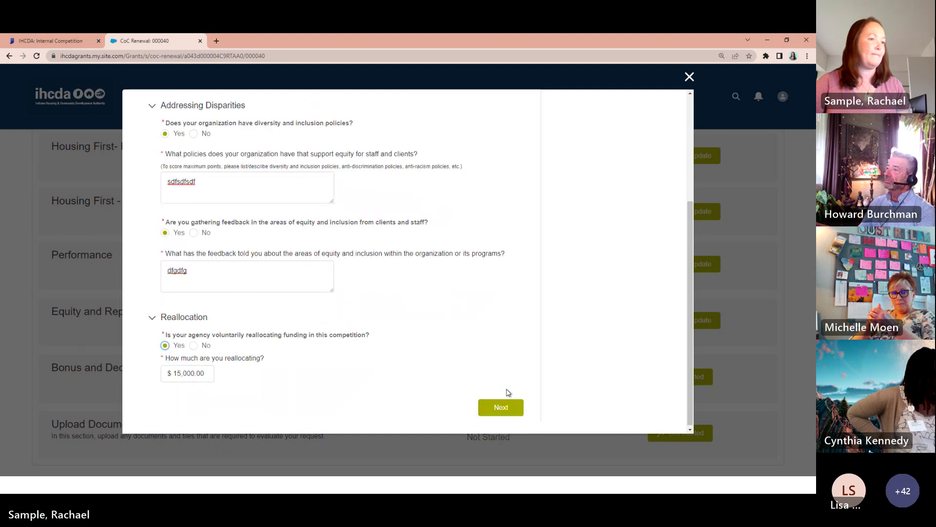
click(502, 406)
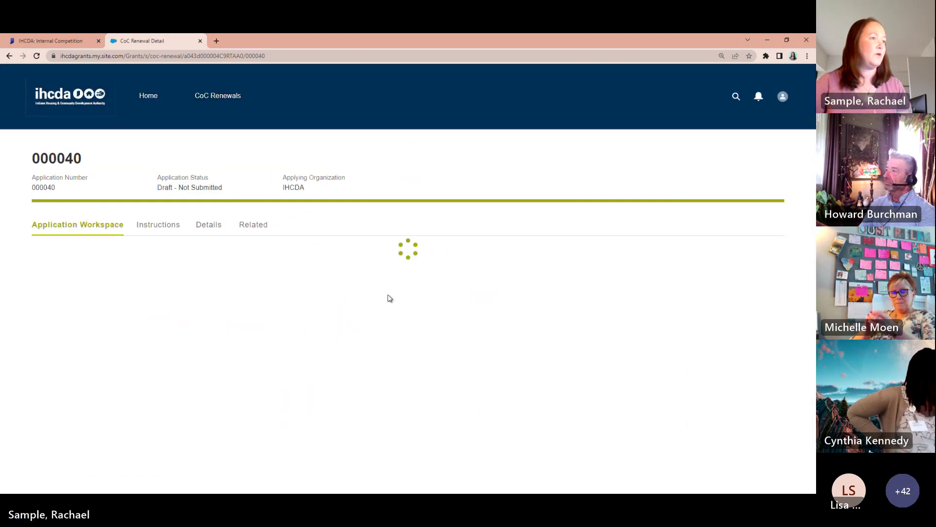
scroll(475, 322, down, 5)
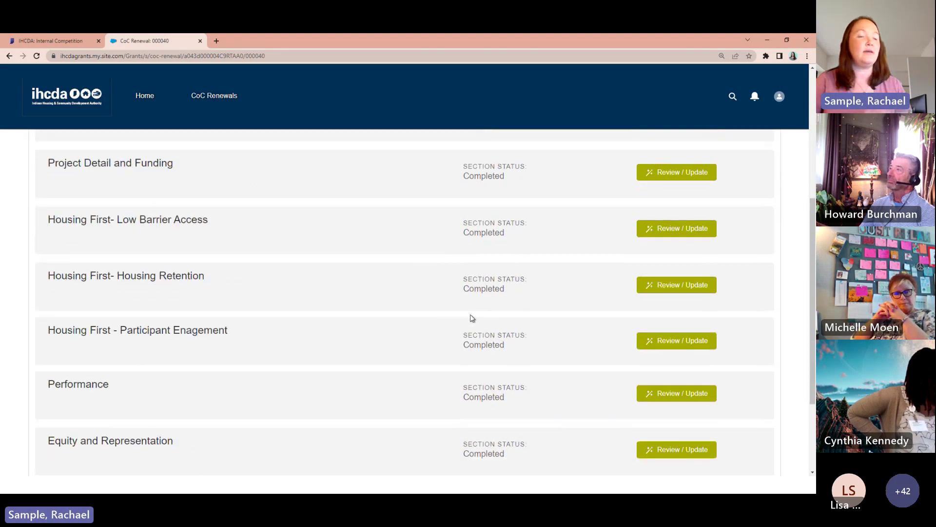
scroll(474, 318, down, 3)
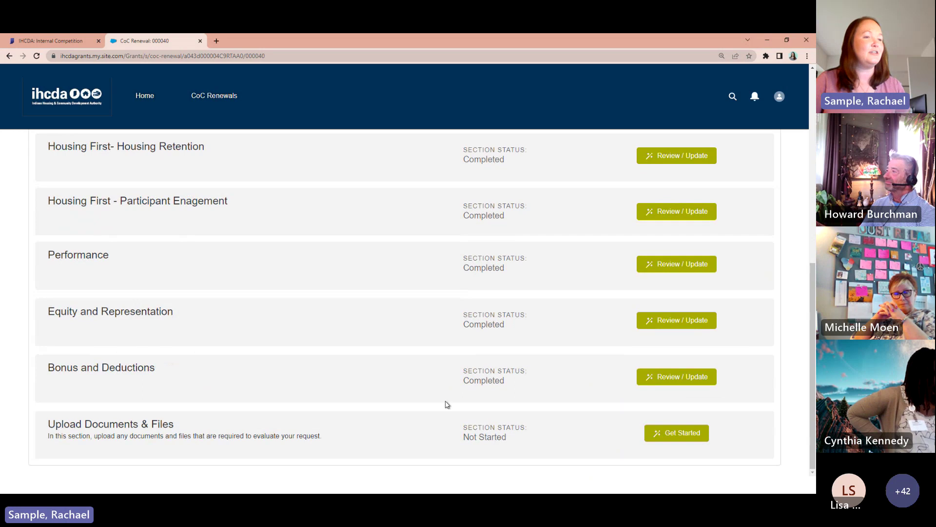
click(667, 434)
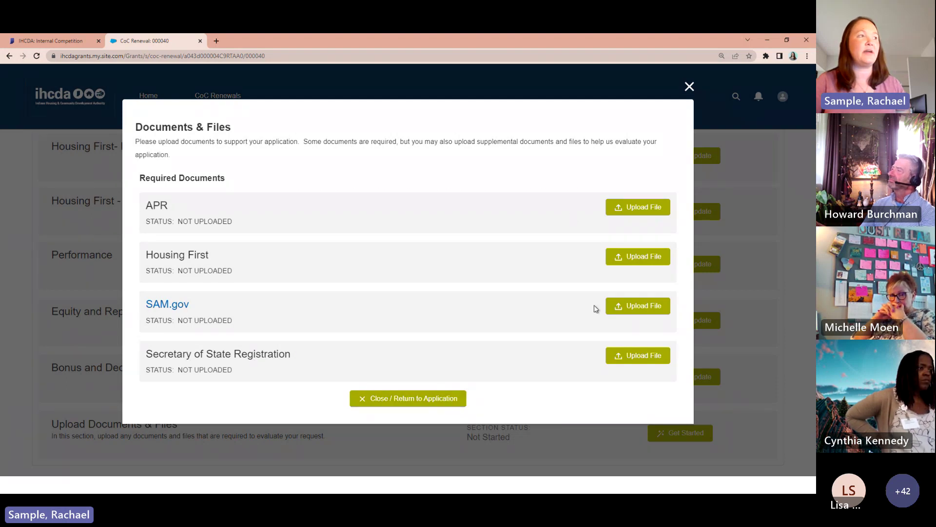
click(408, 401)
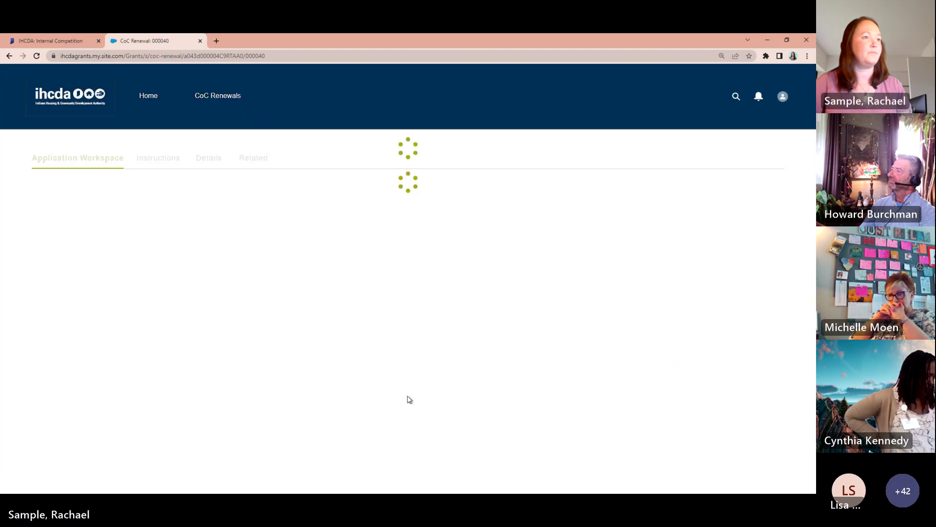
Reopen Upload Documents & Files and start the file upload for the APR
scroll(545, 284, down, 5)
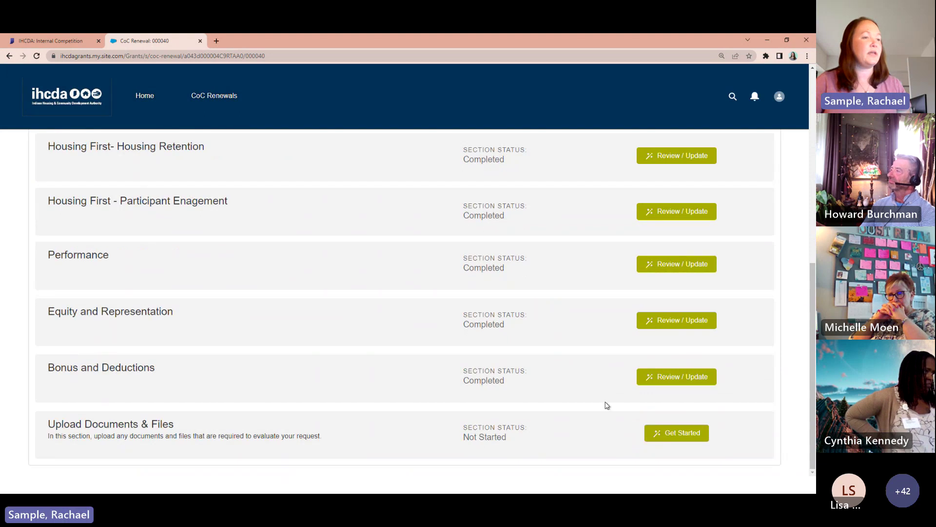
scroll(606, 376, up, 8)
scroll(605, 375, down, 4)
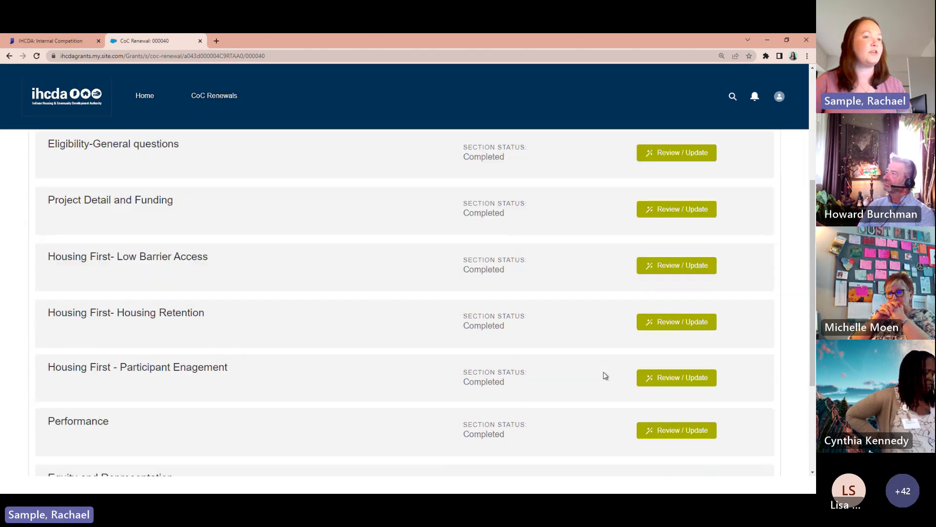
scroll(605, 375, down, 3)
click(682, 436)
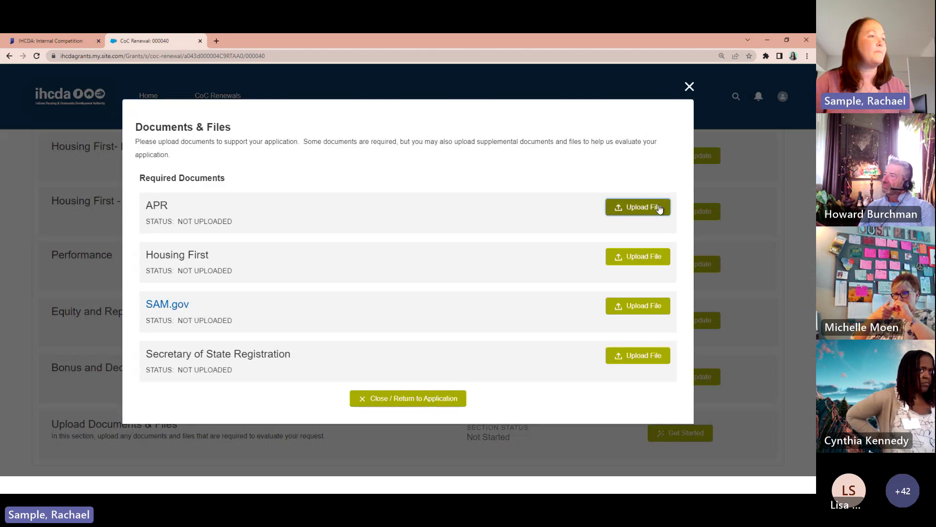
click(660, 208)
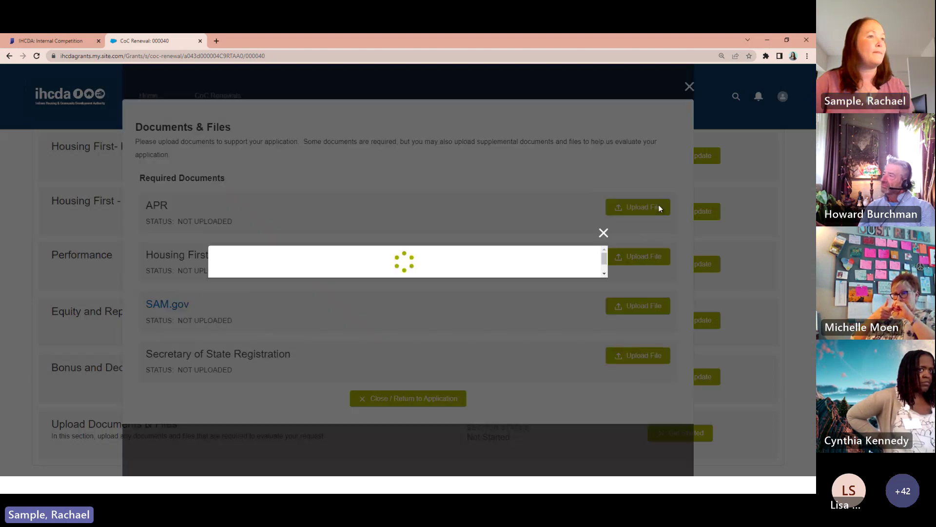